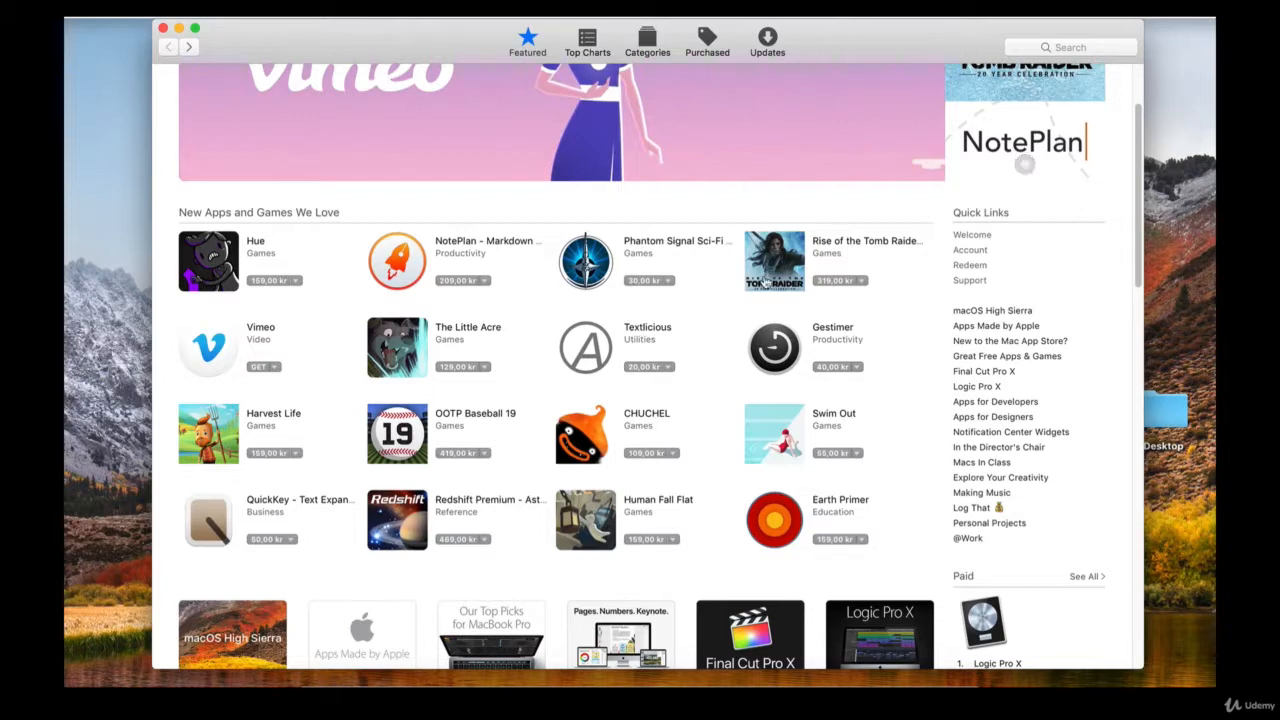
{"action": "scroll", "coordinate": [806, 297], "scroll_direction": "up", "scroll_amount": 3}
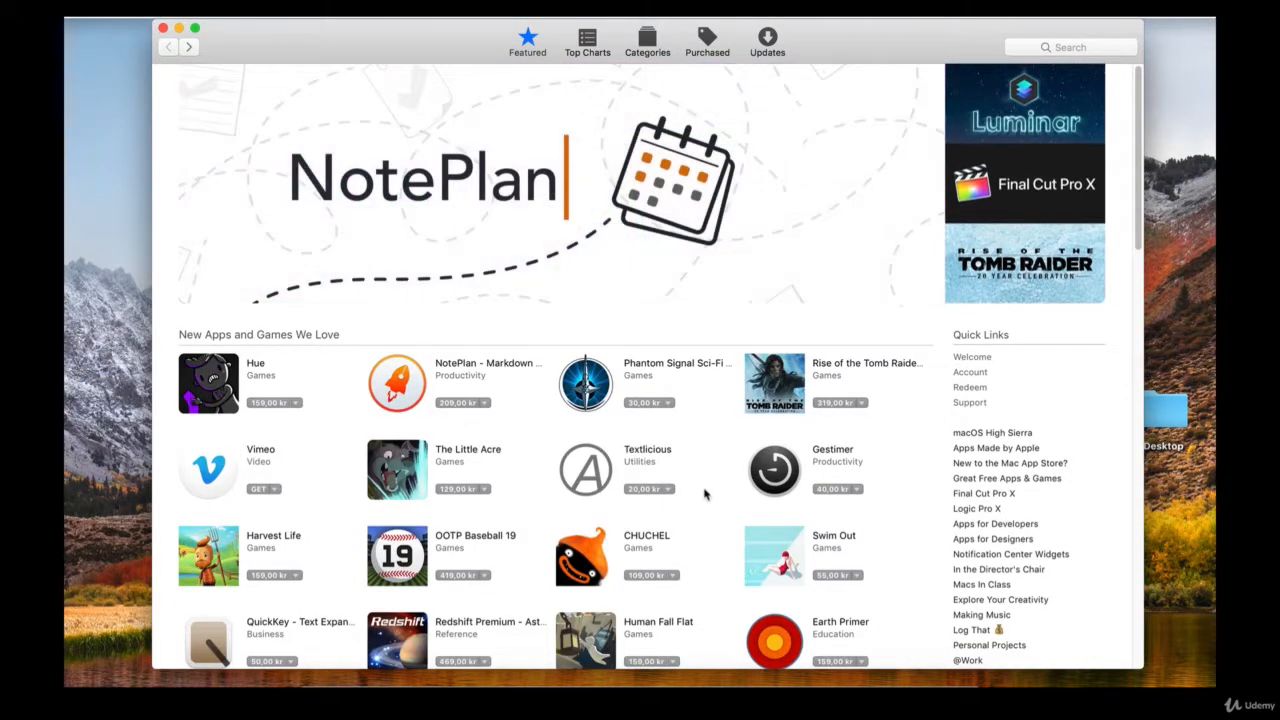
{"action": "scroll", "coordinate": [795, 567], "scroll_direction": "down", "scroll_amount": 6}
{"action": "scroll", "coordinate": [795, 567], "scroll_direction": "down", "scroll_amount": 1}
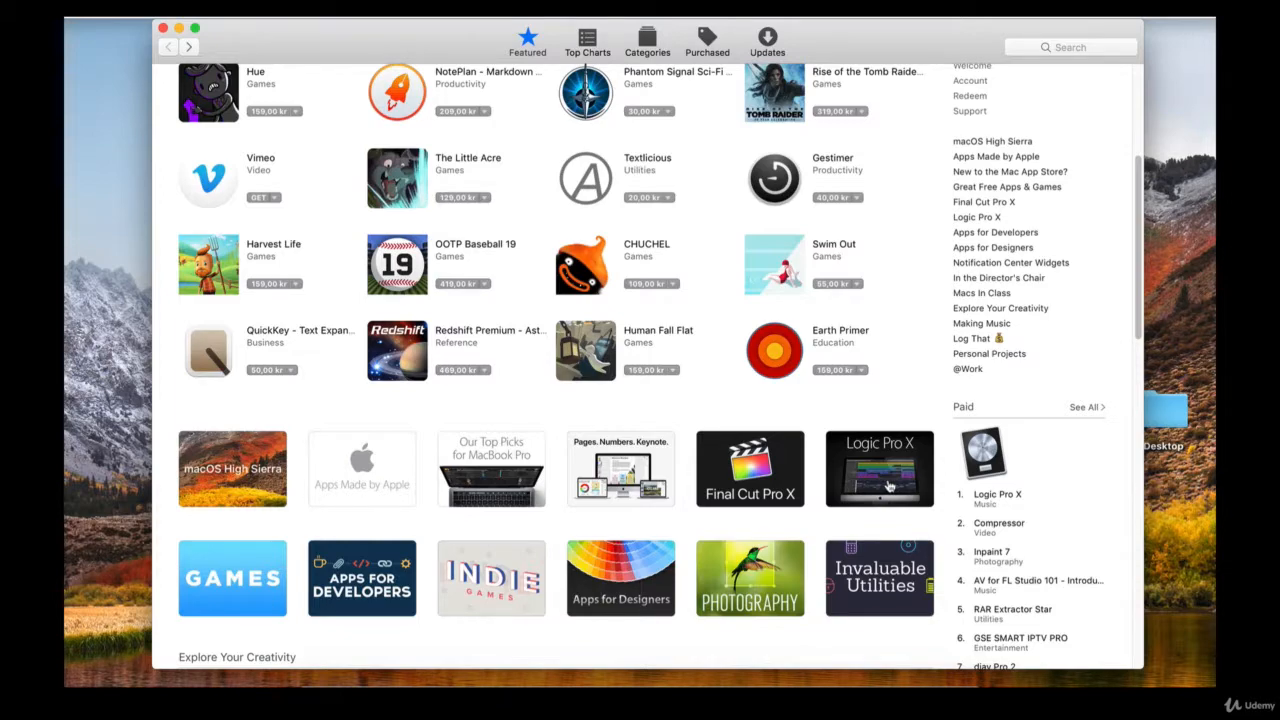
{"action": "scroll", "coordinate": [888, 486], "scroll_direction": "up", "scroll_amount": 7}
{"action": "scroll", "coordinate": [850, 545], "scroll_direction": "down", "scroll_amount": 12}
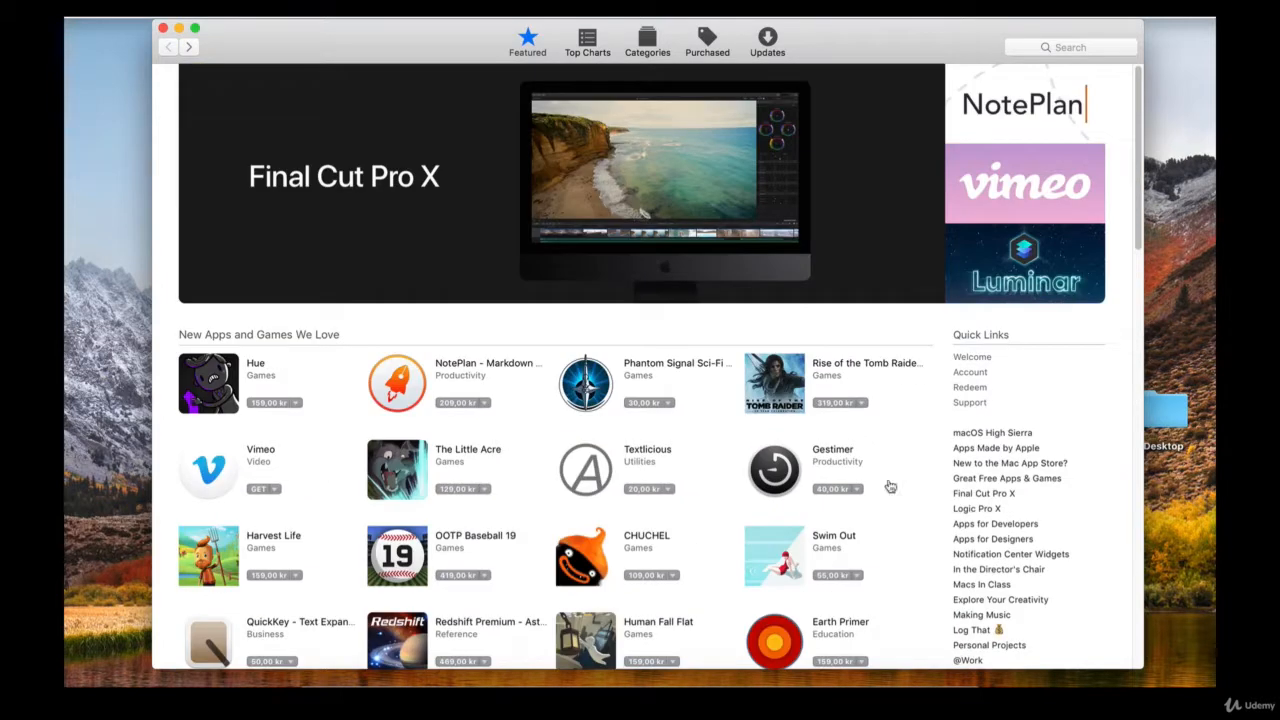
Search the store for "garageband" and open the GarageBand app's product page
{"action": "left_click", "coordinate": [1083, 48]}
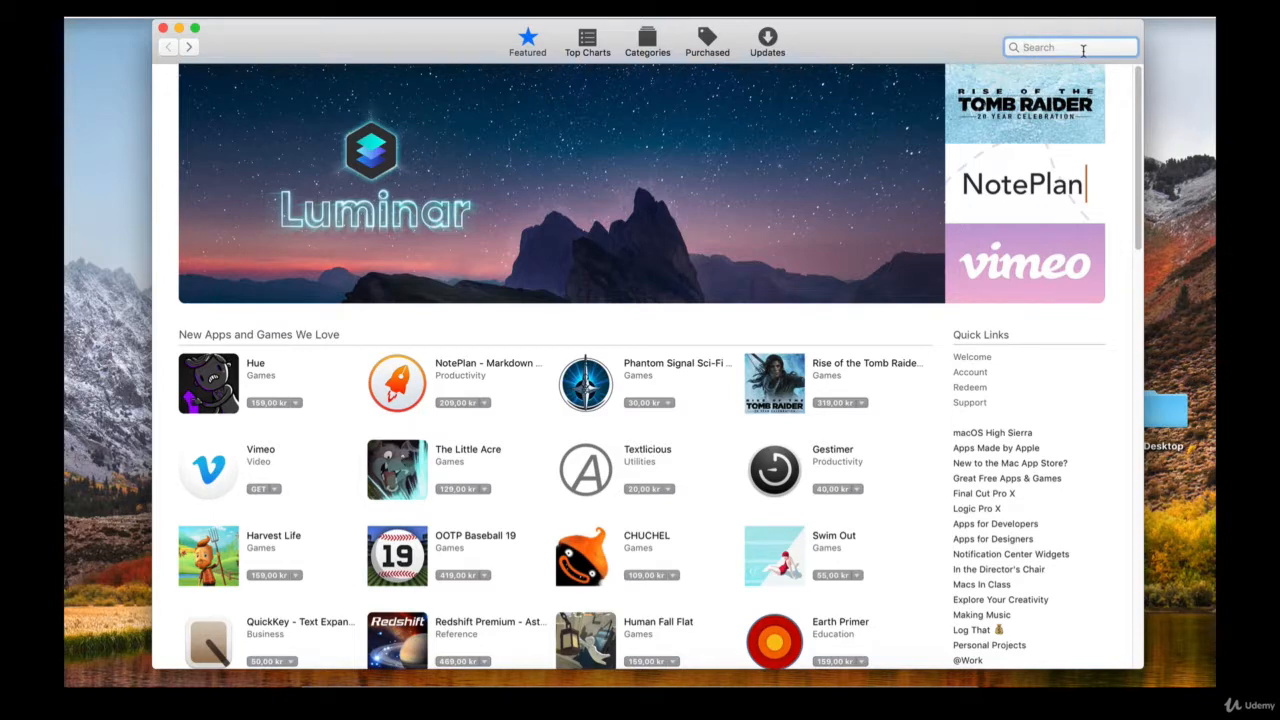
{"action": "type", "text": "gA"}
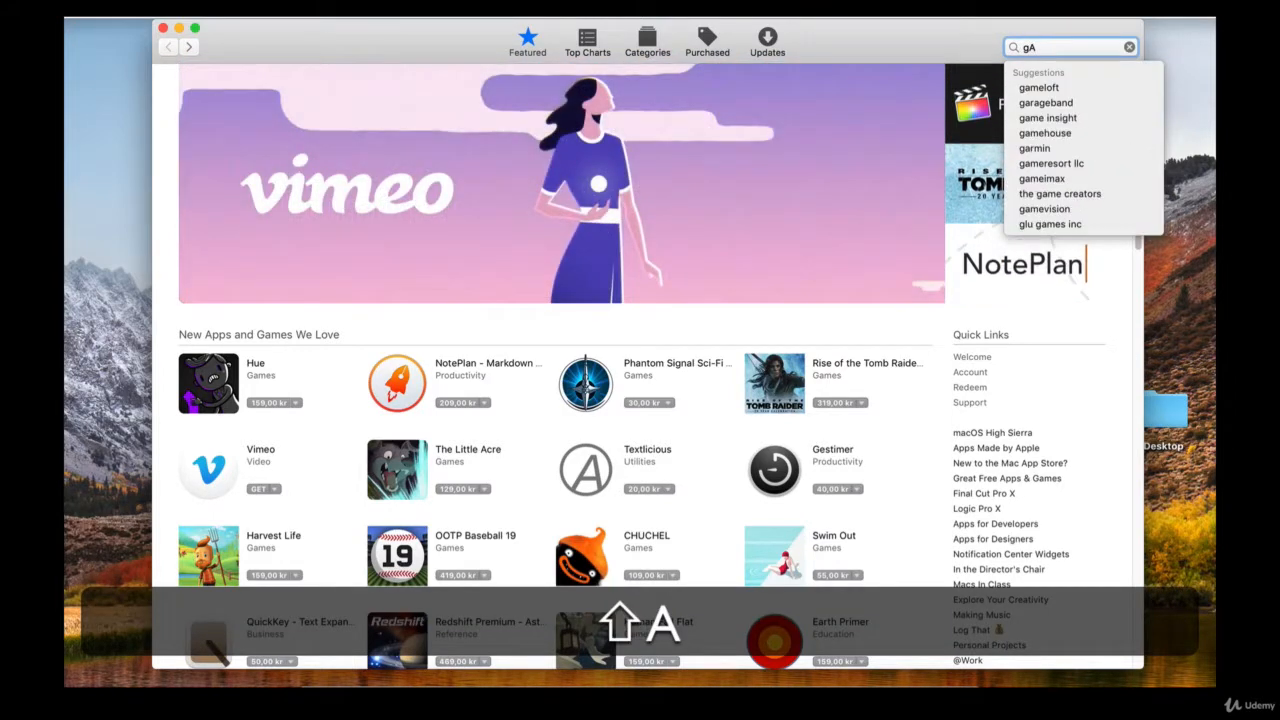
{"action": "key", "text": "shift+BackSpace"}
{"action": "type", "text": "aragebabd"}
{"action": "key", "text": "BackSpace"}
{"action": "key", "text": "BackSpace"}
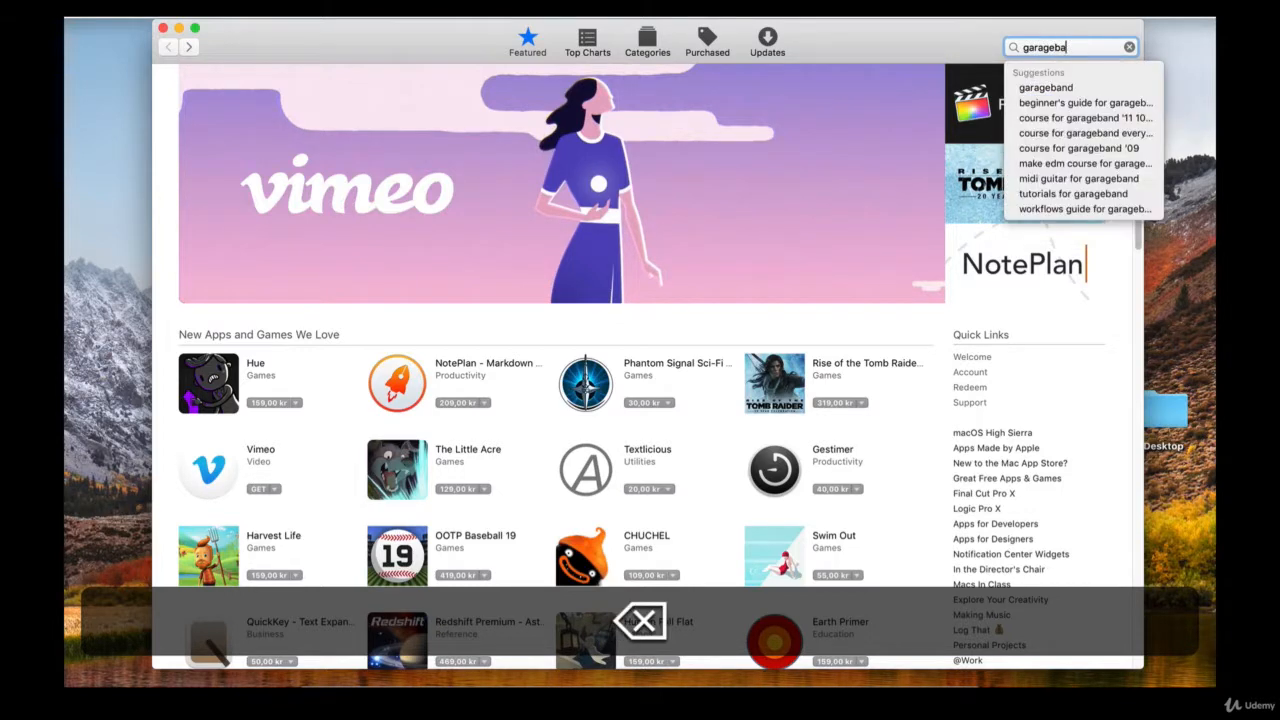
{"action": "type", "text": "nd"}
{"action": "key", "text": "Return"}
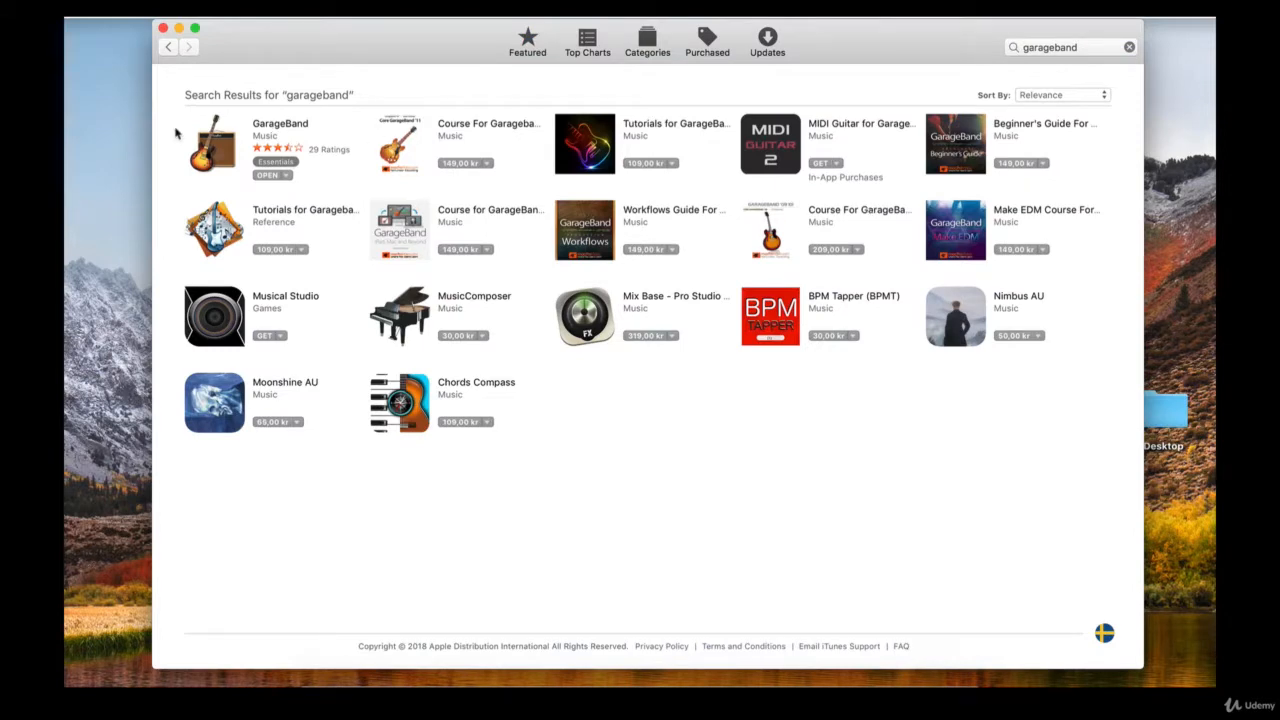
{"action": "left_click", "coordinate": [287, 129]}
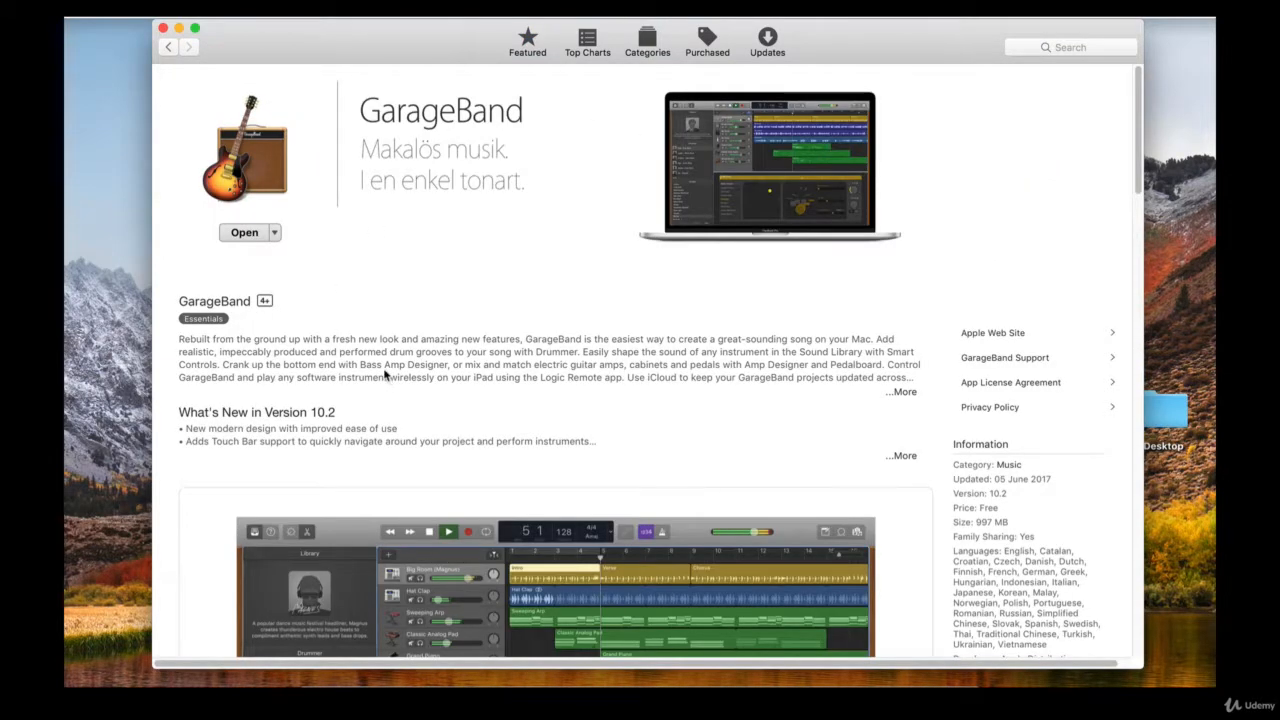
Examine the GarageBand product page, including its description, price and system information, screenshots and related Apple apps
{"action": "scroll", "coordinate": [386, 372], "scroll_direction": "down", "scroll_amount": 3}
{"action": "scroll", "coordinate": [408, 370], "scroll_direction": "down", "scroll_amount": 3}
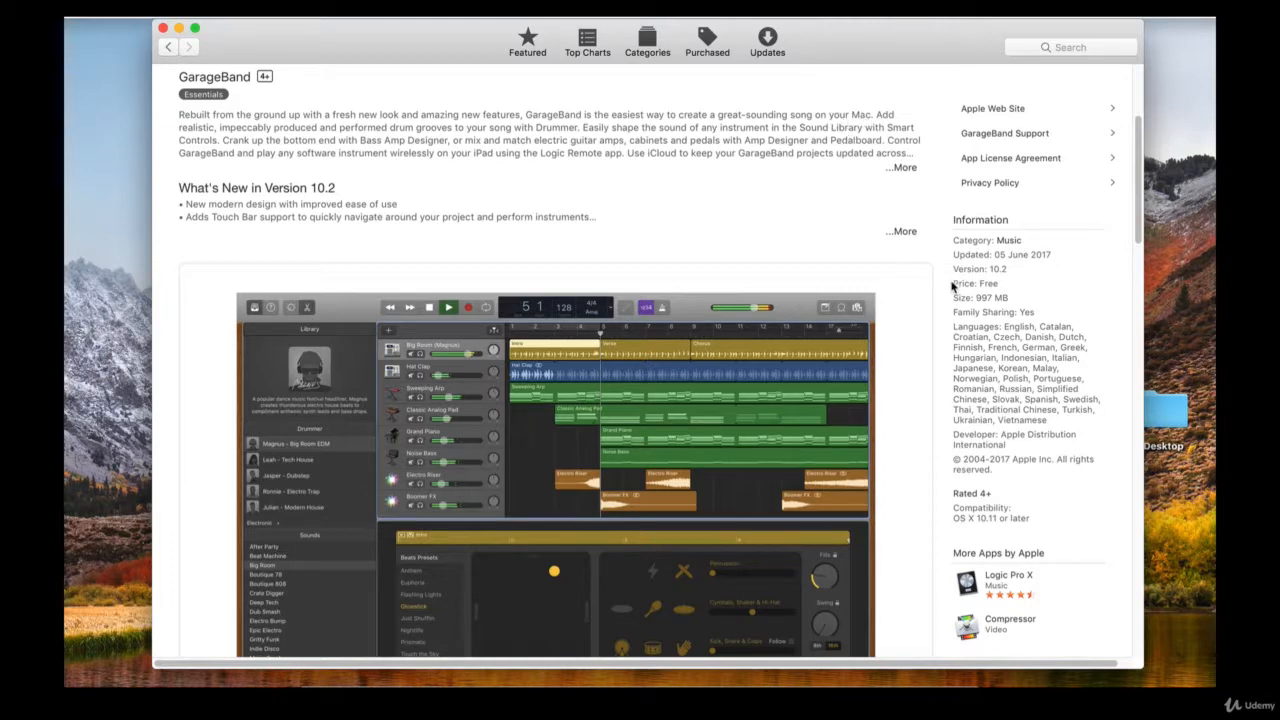
{"action": "scroll", "coordinate": [477, 401], "scroll_direction": "down", "scroll_amount": 1}
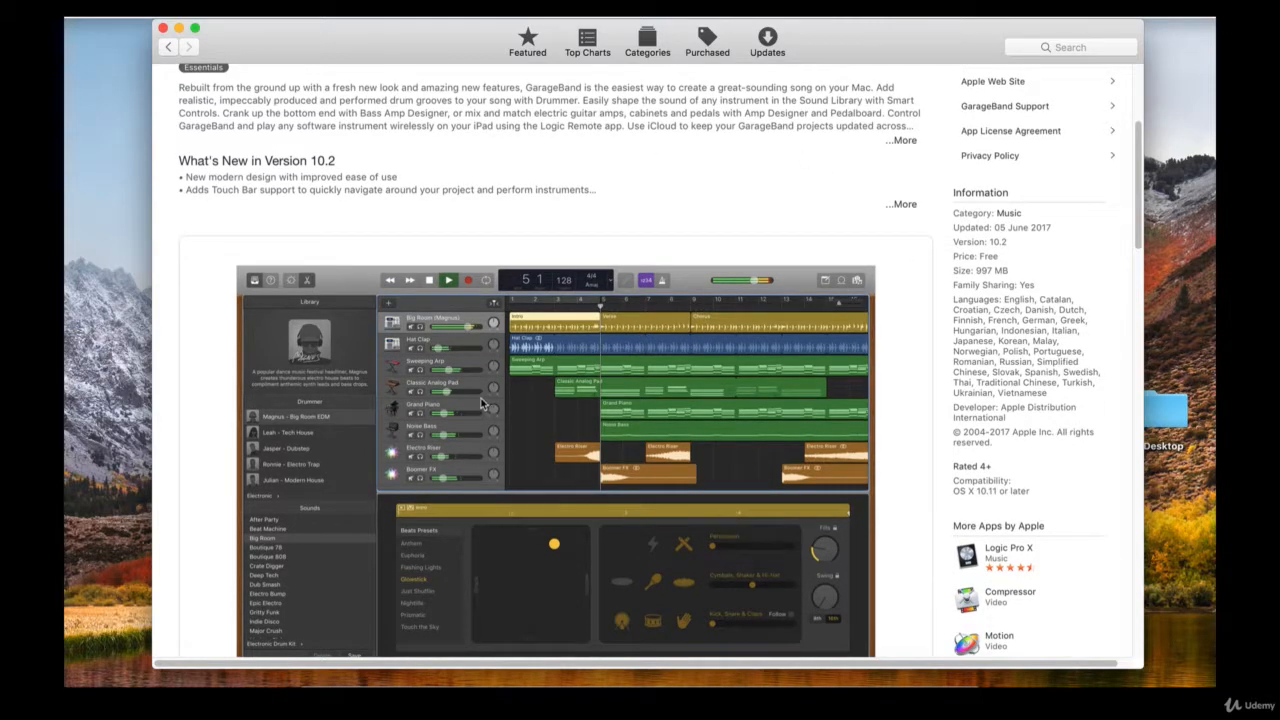
{"action": "scroll", "coordinate": [482, 400], "scroll_direction": "down", "scroll_amount": 5}
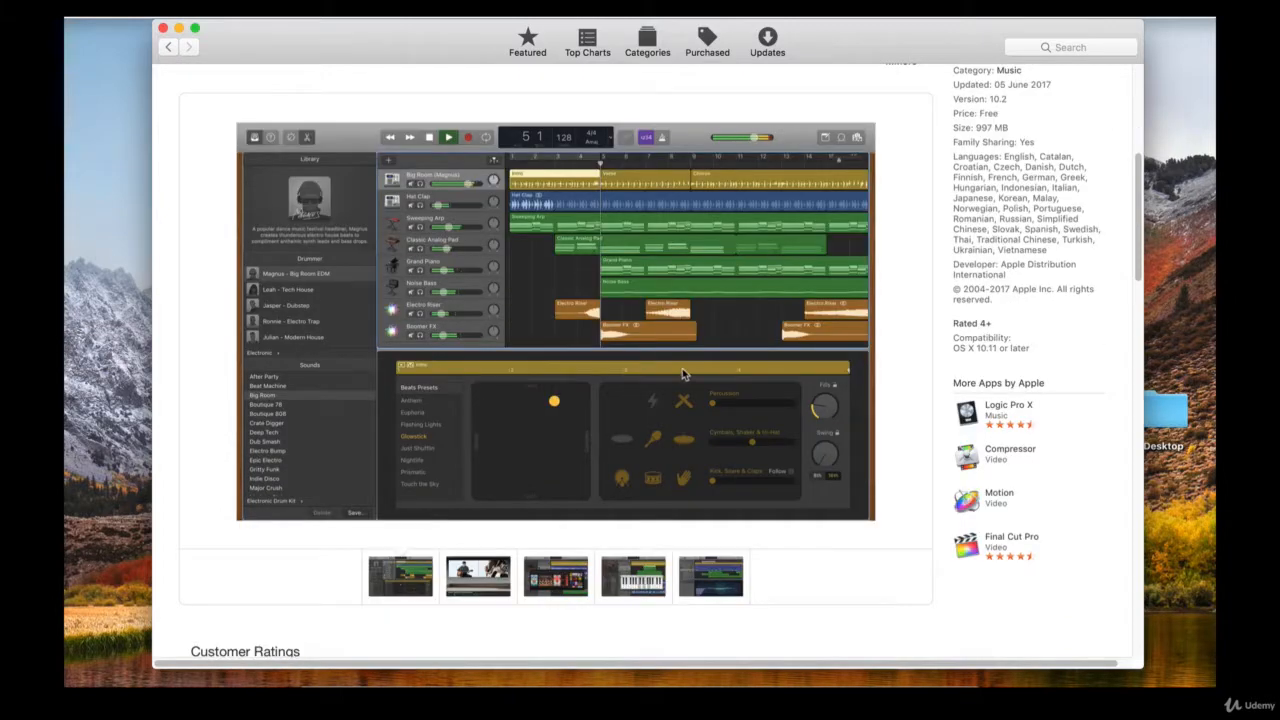
{"action": "scroll", "coordinate": [682, 369], "scroll_direction": "up", "scroll_amount": 10}
{"action": "scroll", "coordinate": [826, 437], "scroll_direction": "down", "scroll_amount": 5}
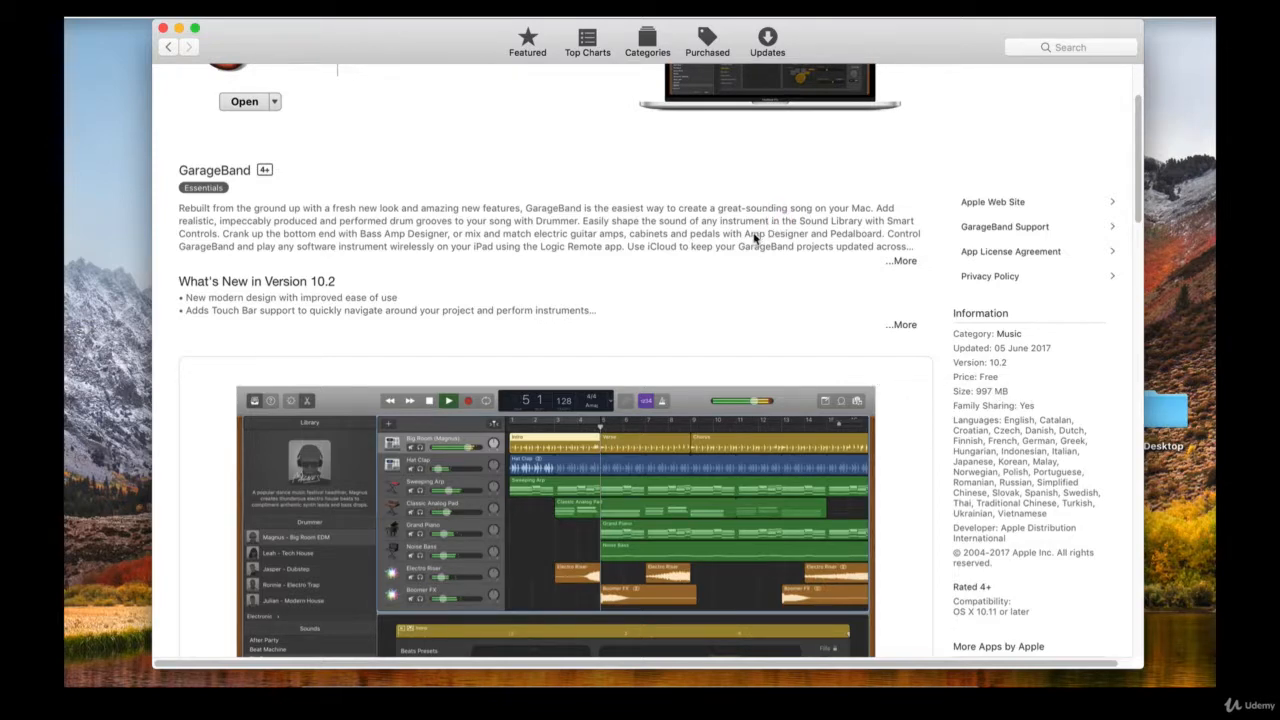
{"action": "scroll", "coordinate": [930, 518], "scroll_direction": "down", "scroll_amount": 5}
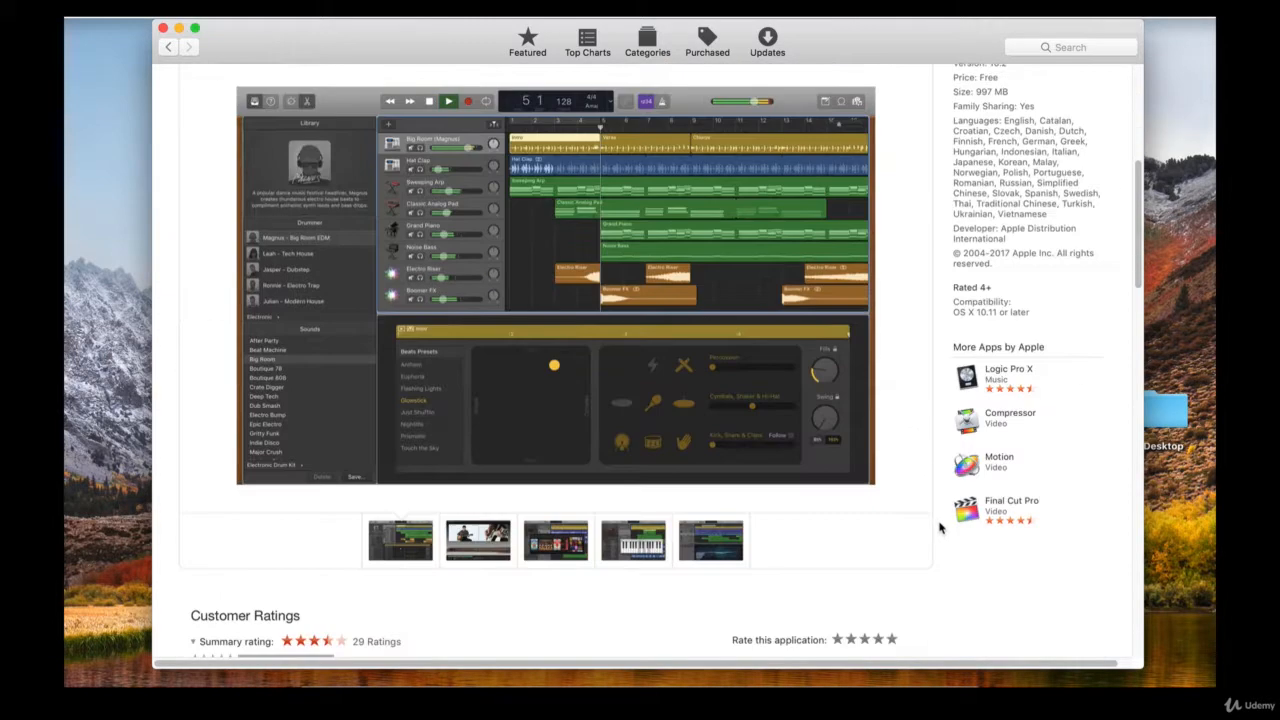
{"action": "scroll", "coordinate": [940, 520], "scroll_direction": "up", "scroll_amount": 7}
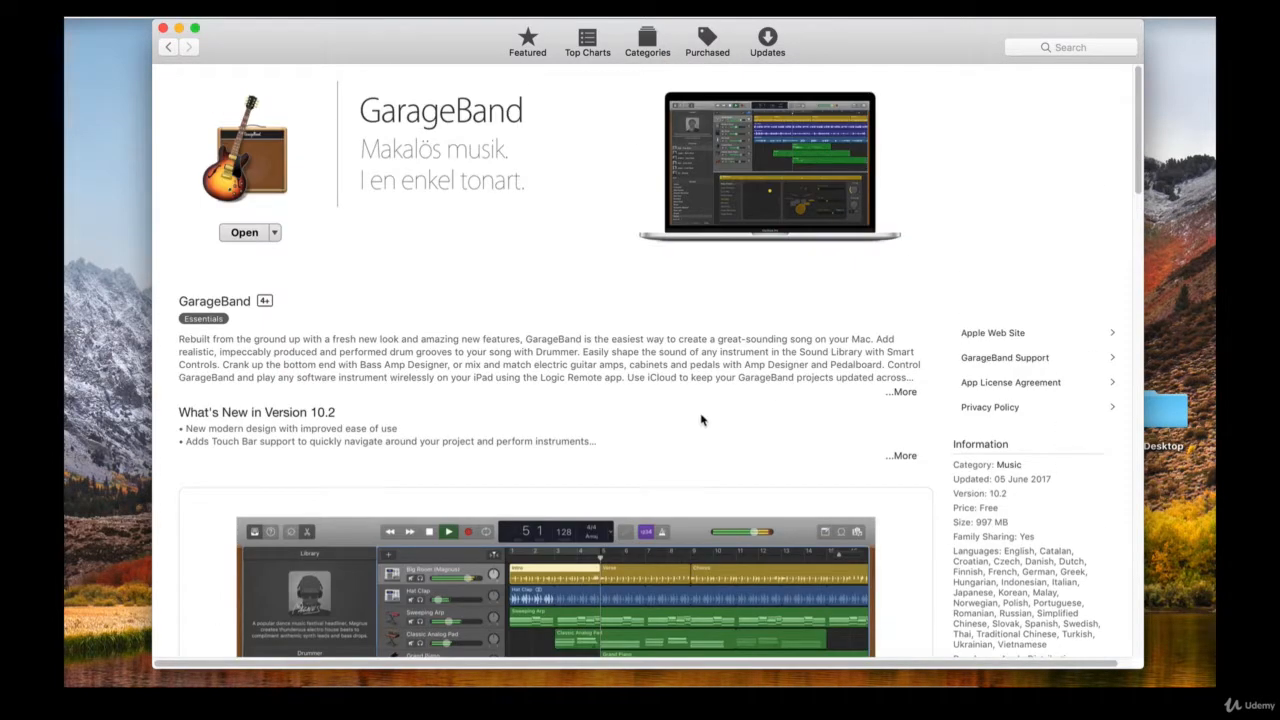
{"action": "scroll", "coordinate": [520, 417], "scroll_direction": "down", "scroll_amount": 1}
{"action": "scroll", "coordinate": [504, 416], "scroll_direction": "down", "scroll_amount": 1}
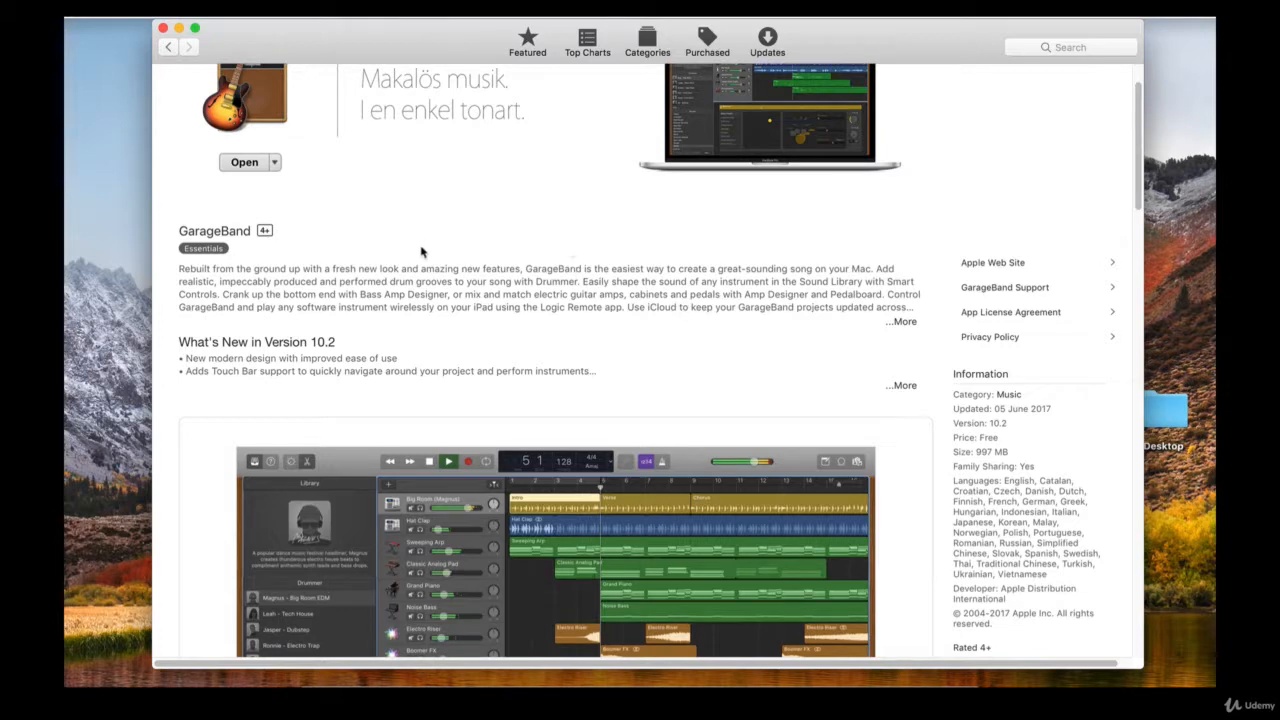
{"action": "scroll", "coordinate": [330, 238], "scroll_direction": "up", "scroll_amount": 2}
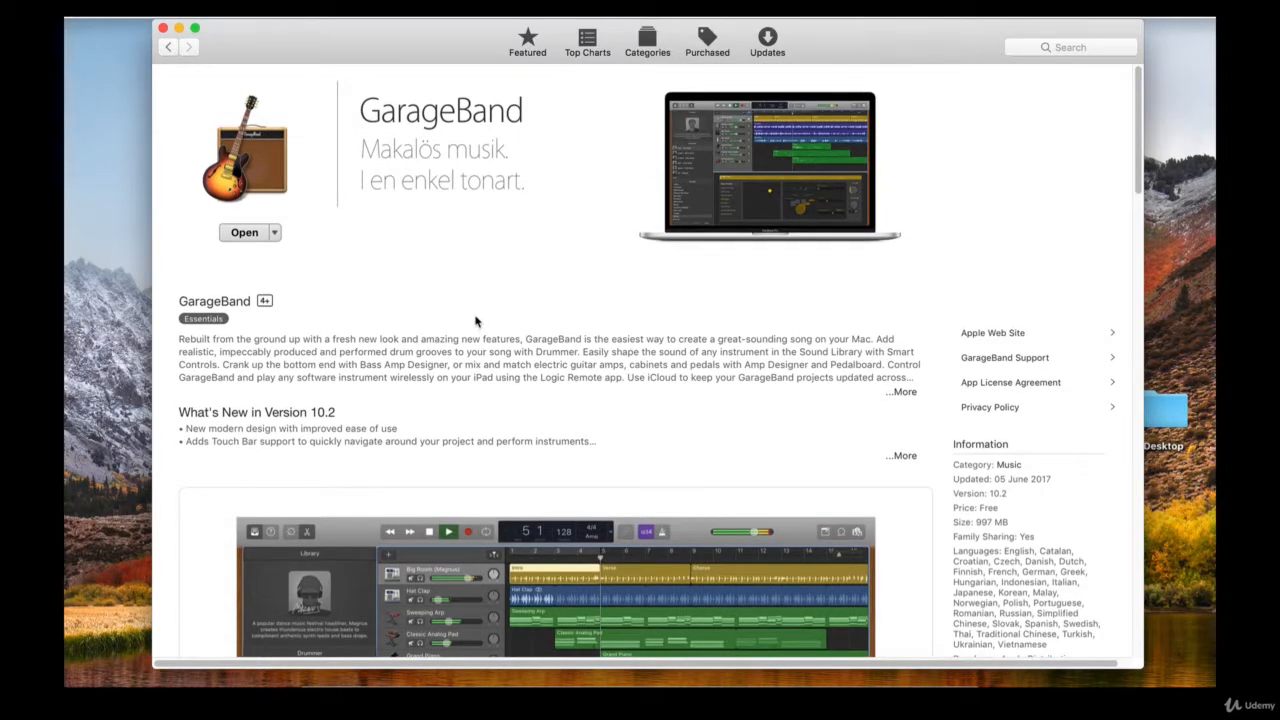
{"action": "scroll", "coordinate": [476, 320], "scroll_direction": "down", "scroll_amount": 2}
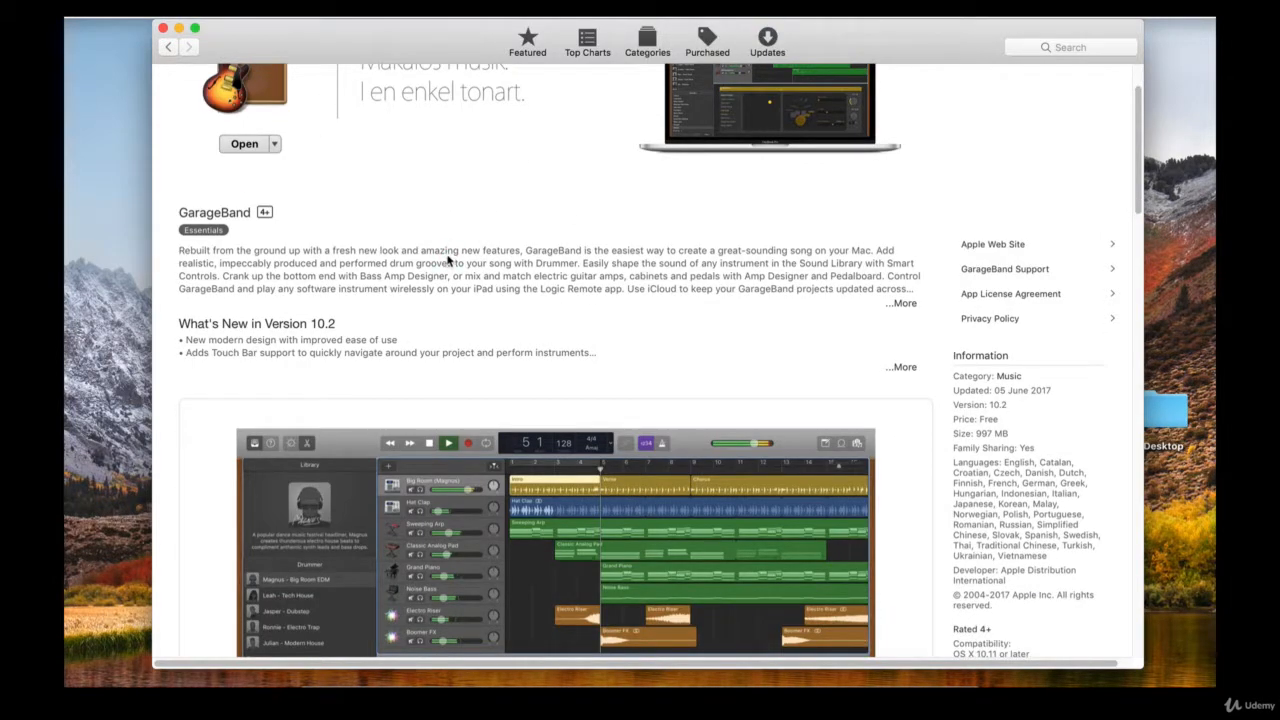
Switch to GarageBand by launching it through a system search, and close the App Store window behind it
{"action": "key", "text": "super+space"}
{"action": "type", "text": "gara"}
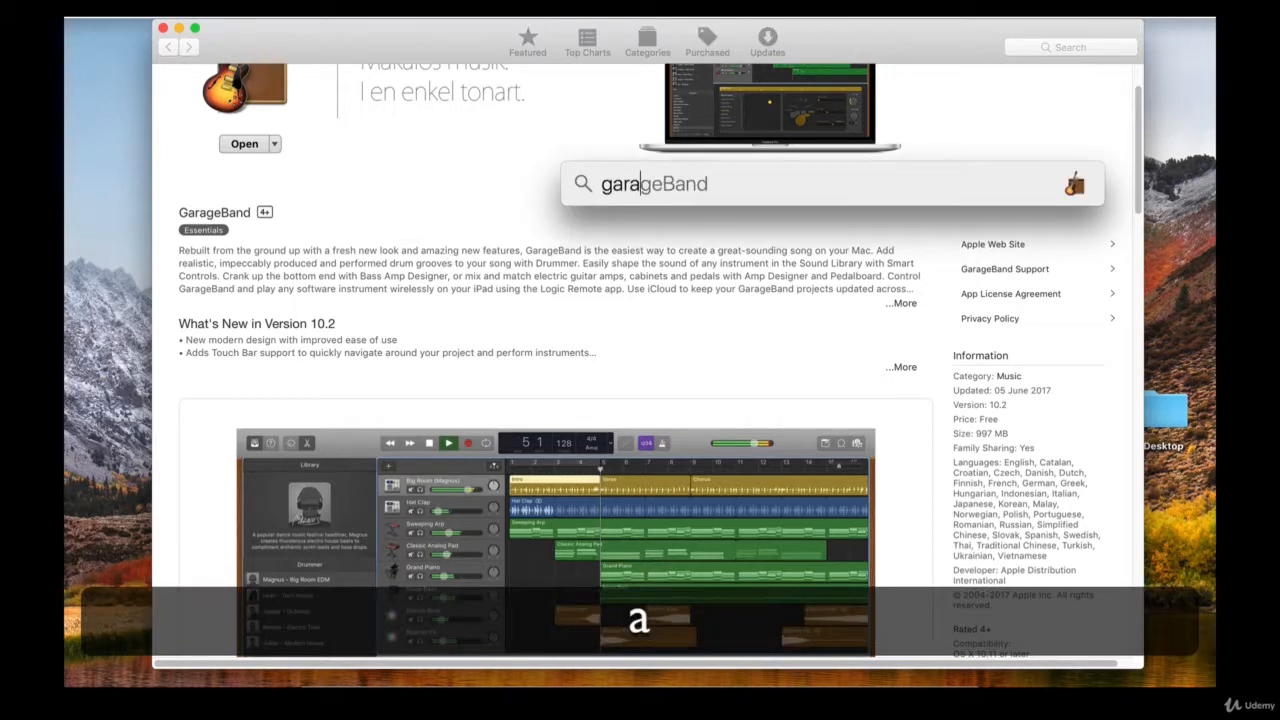
{"action": "key", "text": "Return"}
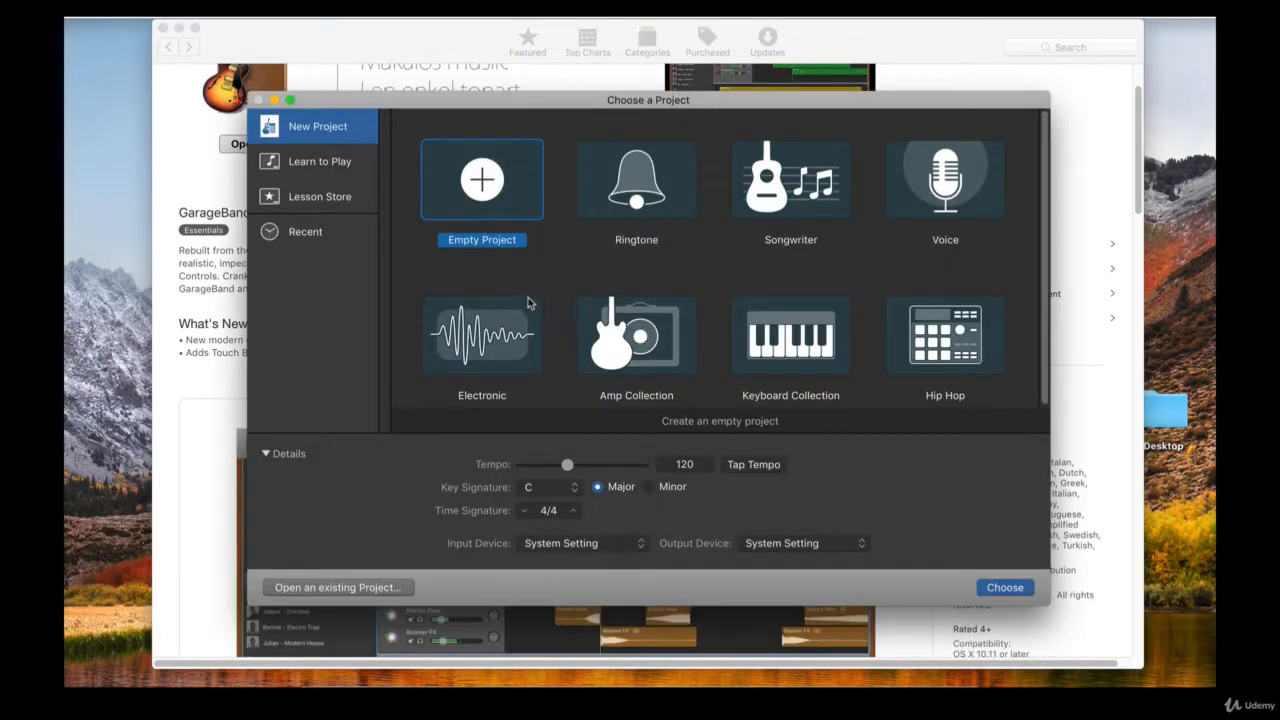
{"action": "left_click", "coordinate": [164, 27]}
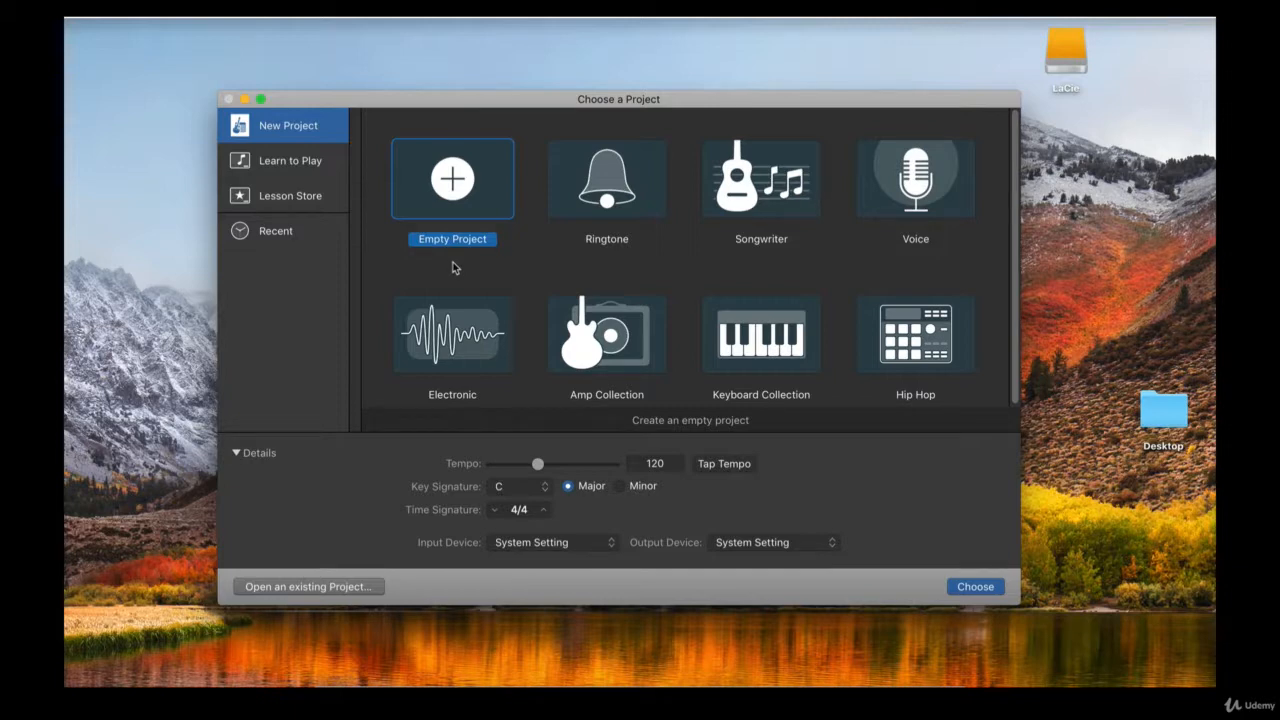
Go through the new-project templates one by one, examining each one's description and default tempo
{"action": "left_click", "coordinate": [616, 188]}
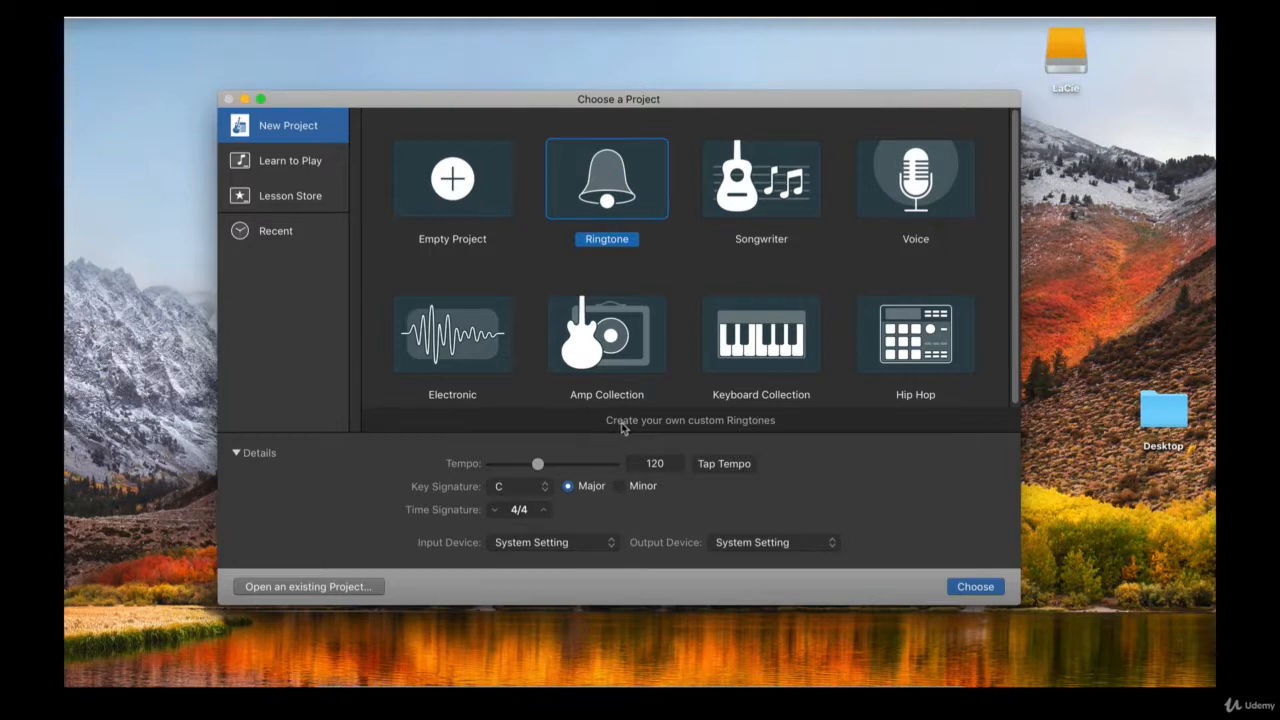
{"action": "left_click", "coordinate": [760, 200]}
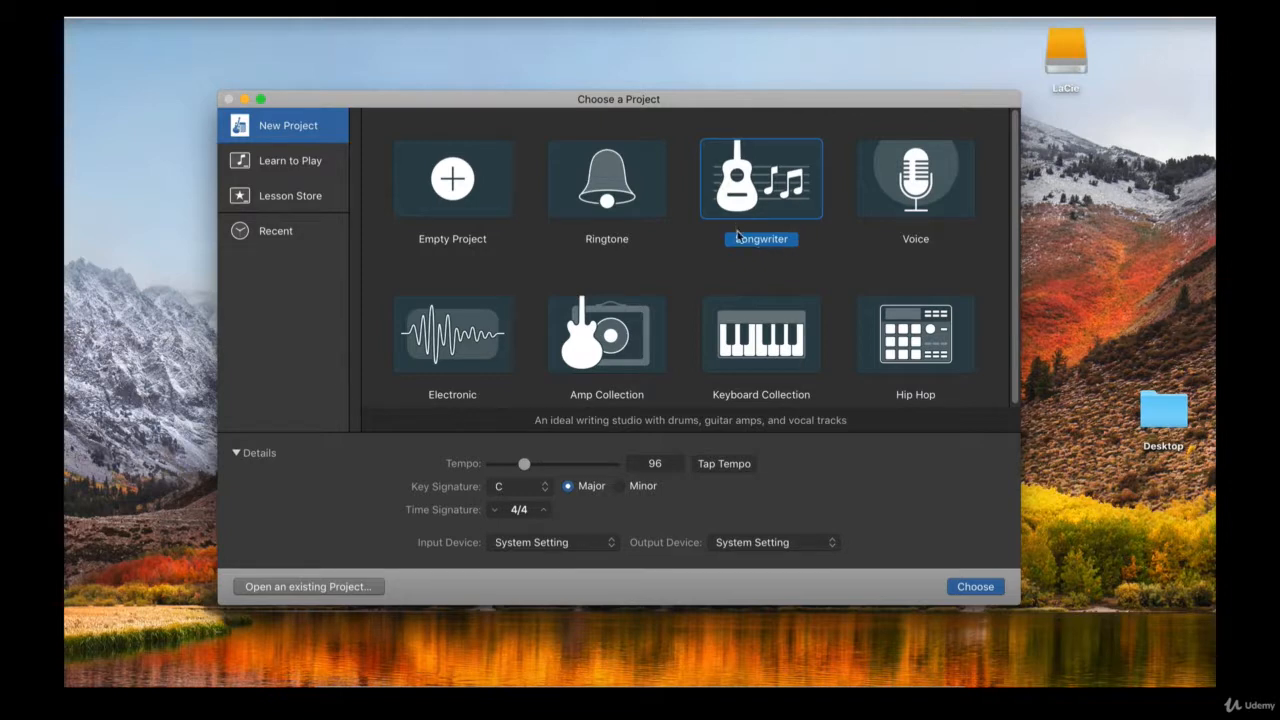
{"action": "left_click", "coordinate": [898, 198]}
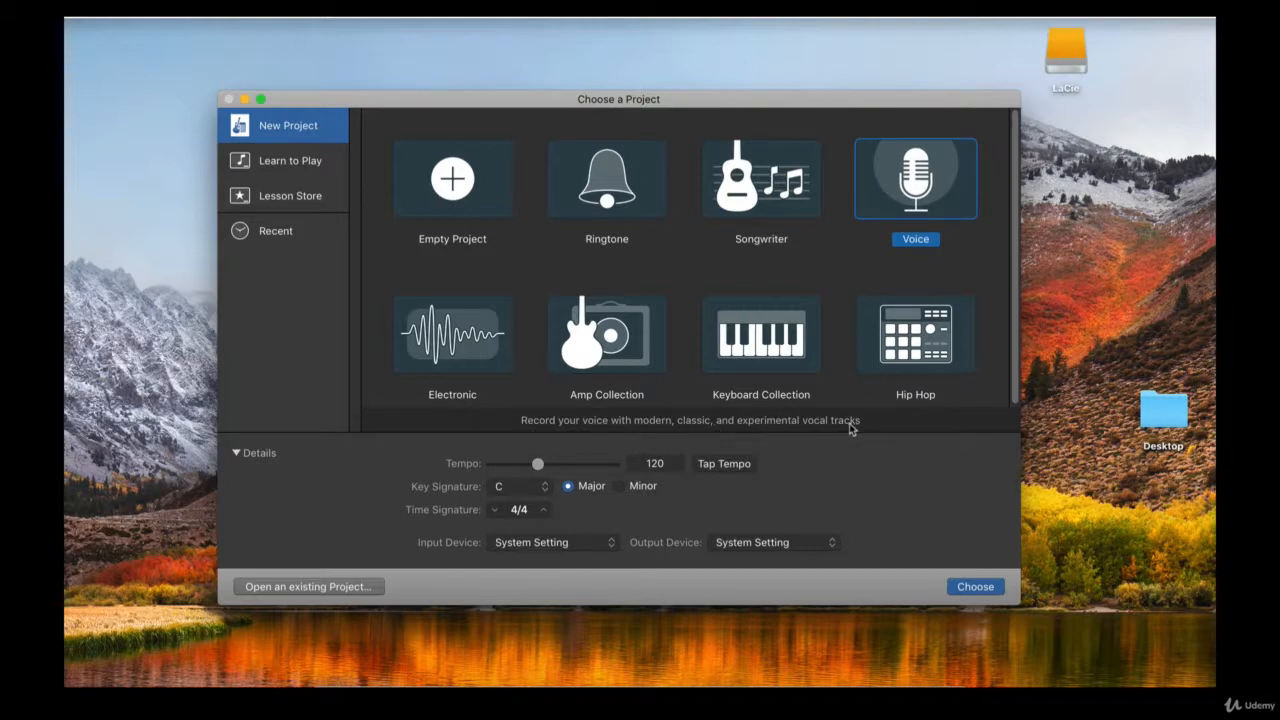
{"action": "left_click", "coordinate": [506, 336]}
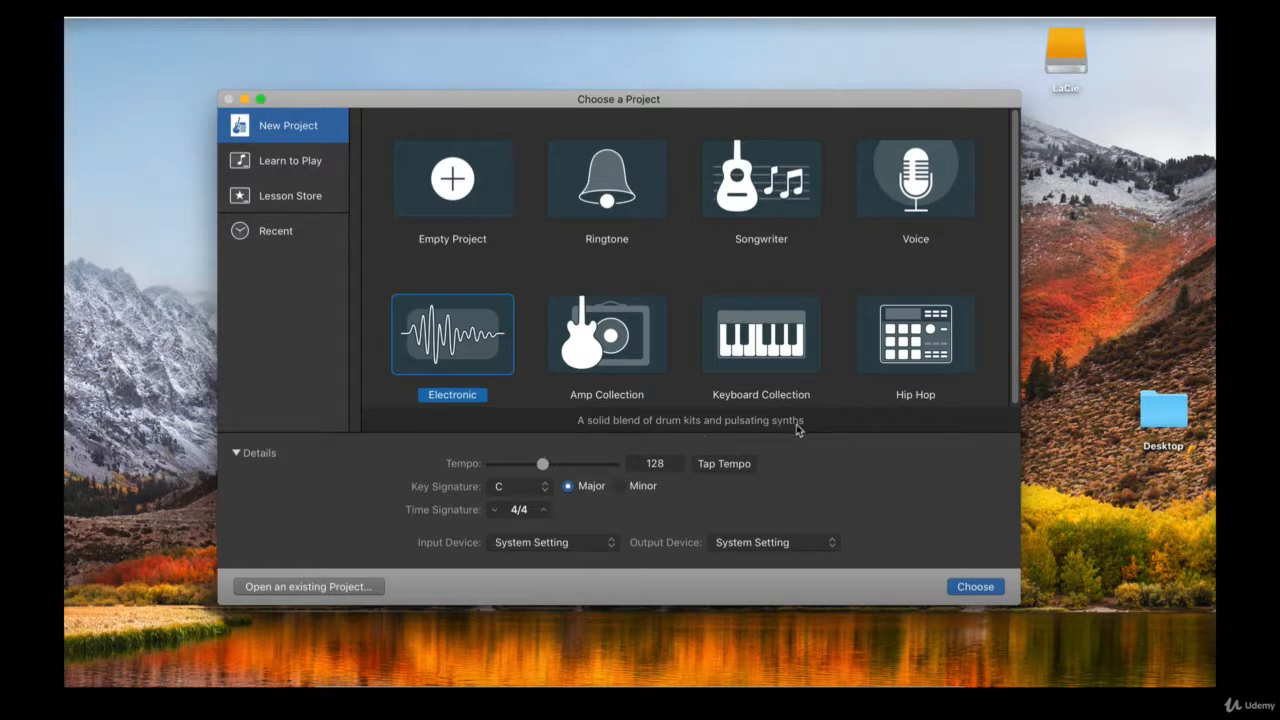
{"action": "left_click", "coordinate": [594, 352]}
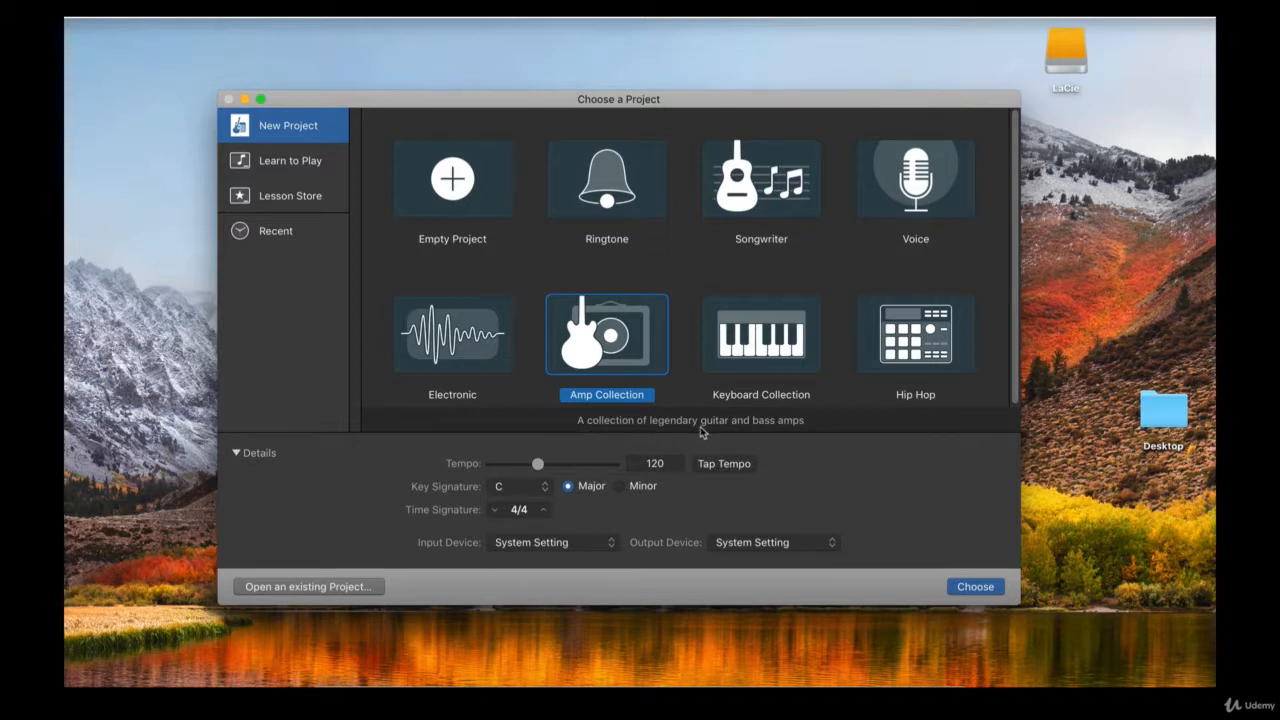
{"action": "left_click", "coordinate": [778, 372]}
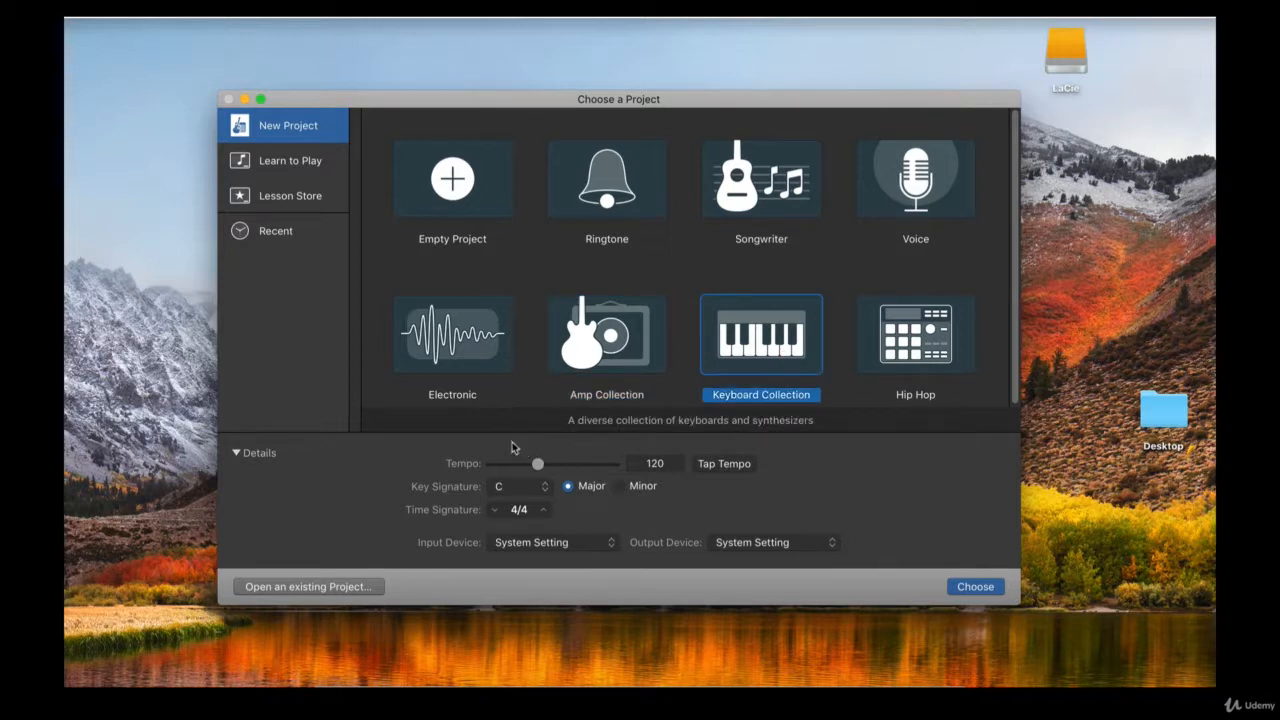
{"action": "left_click", "coordinate": [940, 354]}
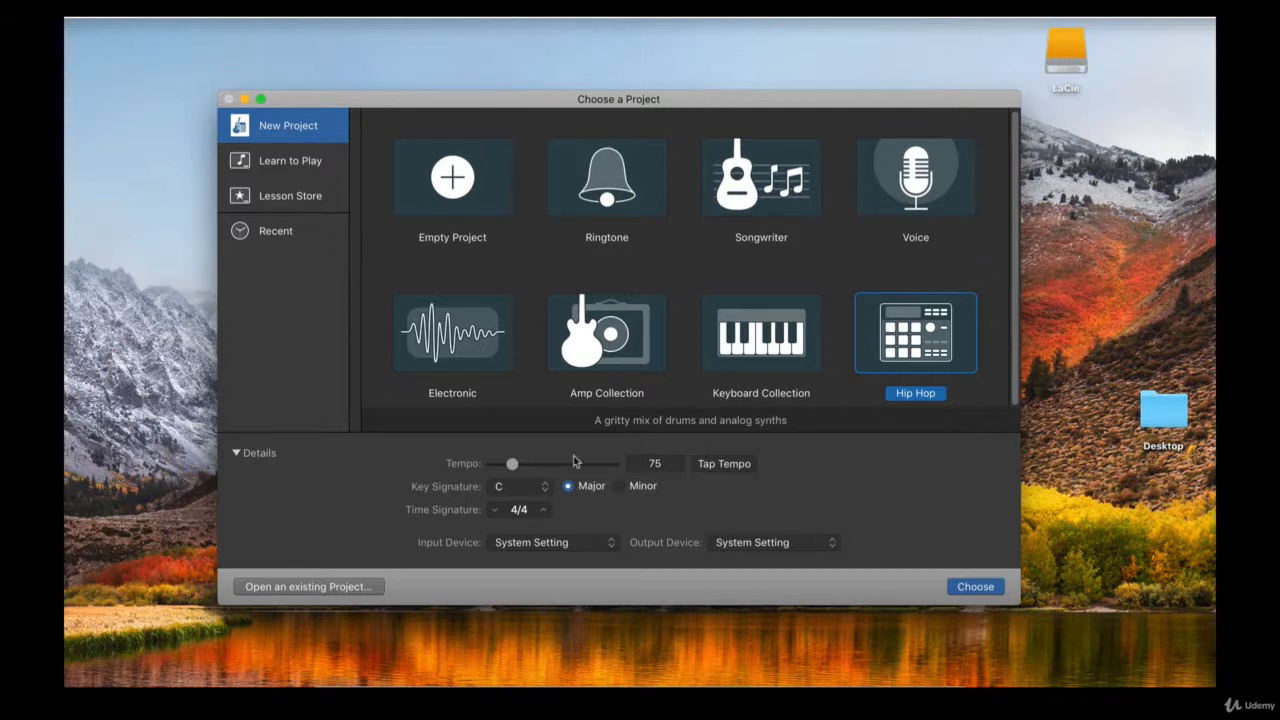
{"action": "left_click", "coordinate": [730, 344]}
{"action": "left_click", "coordinate": [908, 338]}
{"action": "left_click", "coordinate": [942, 206]}
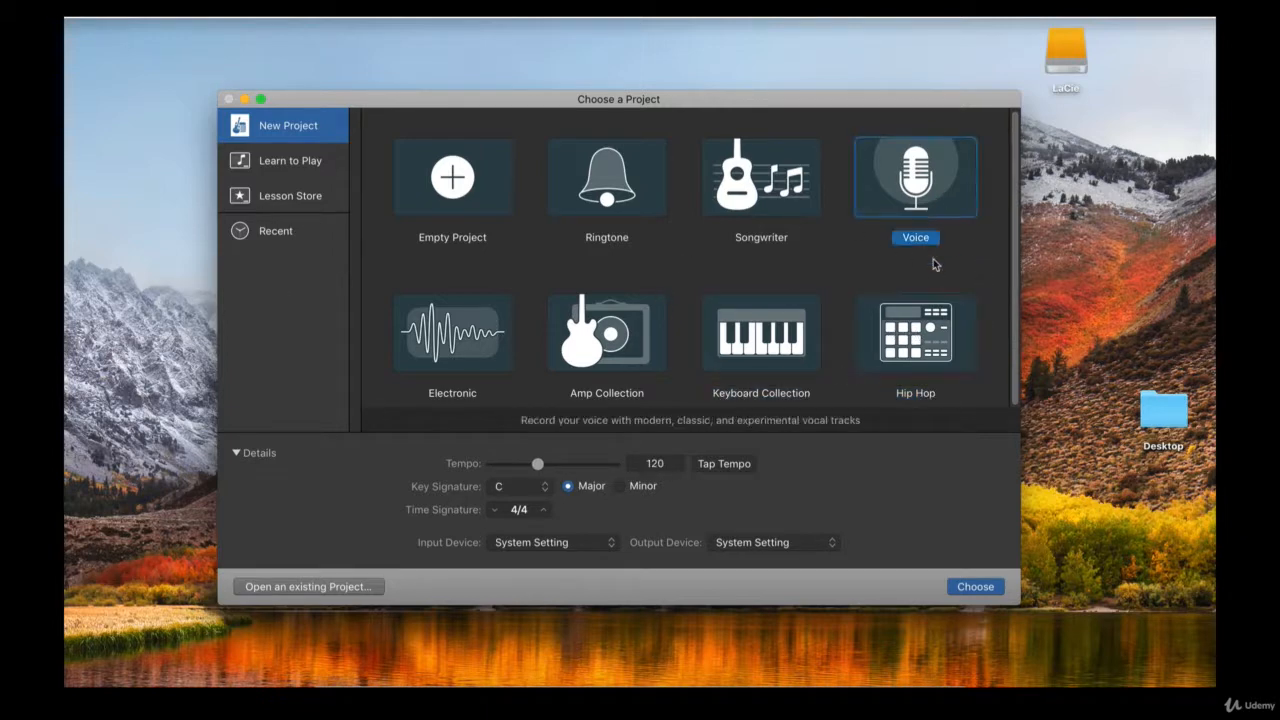
{"action": "left_click", "coordinate": [898, 368]}
{"action": "left_click", "coordinate": [740, 346]}
{"action": "left_click", "coordinate": [590, 345]}
{"action": "left_click", "coordinate": [450, 338]}
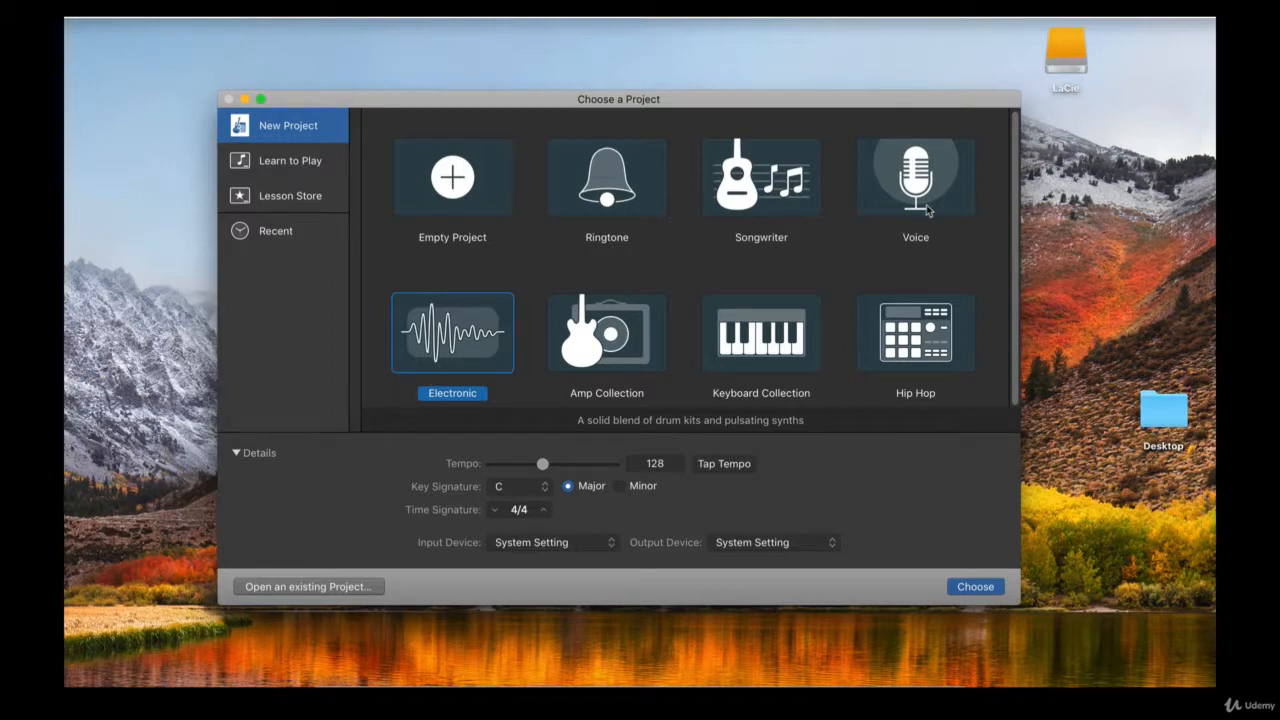
{"action": "left_click", "coordinate": [458, 188]}
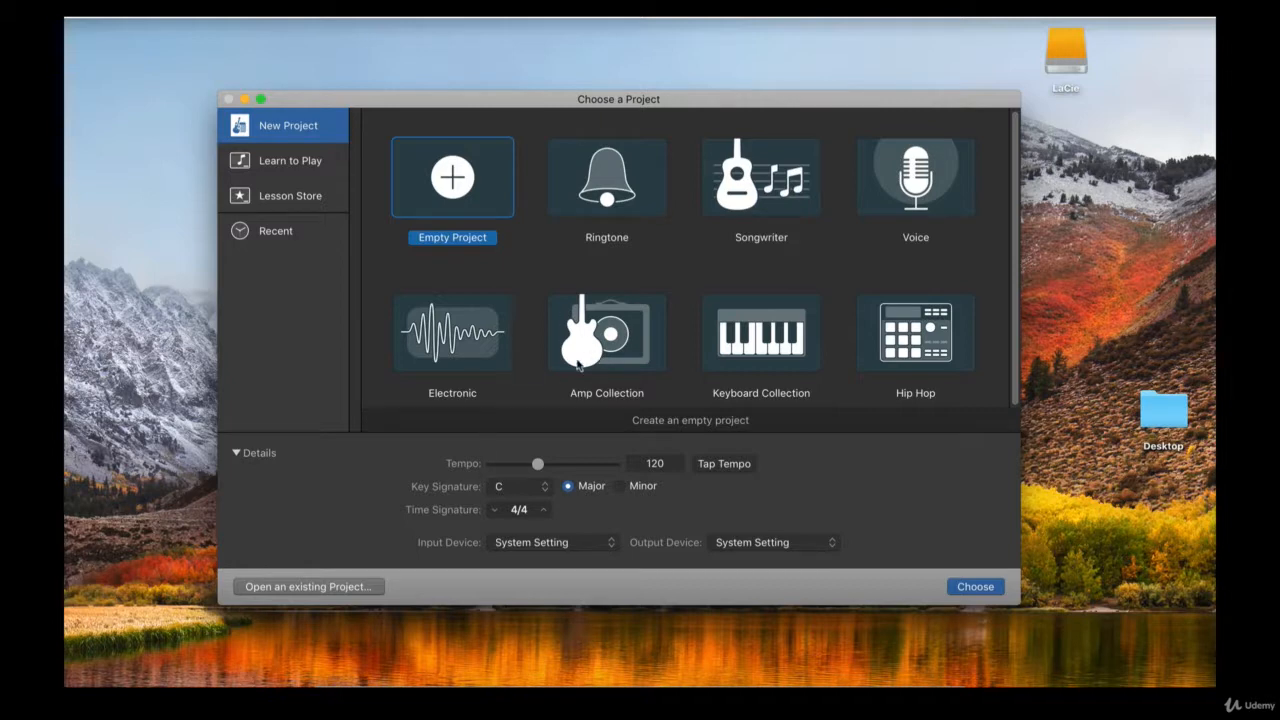
Create a new project from the Hip Hop template
{"action": "left_click", "coordinate": [918, 316]}
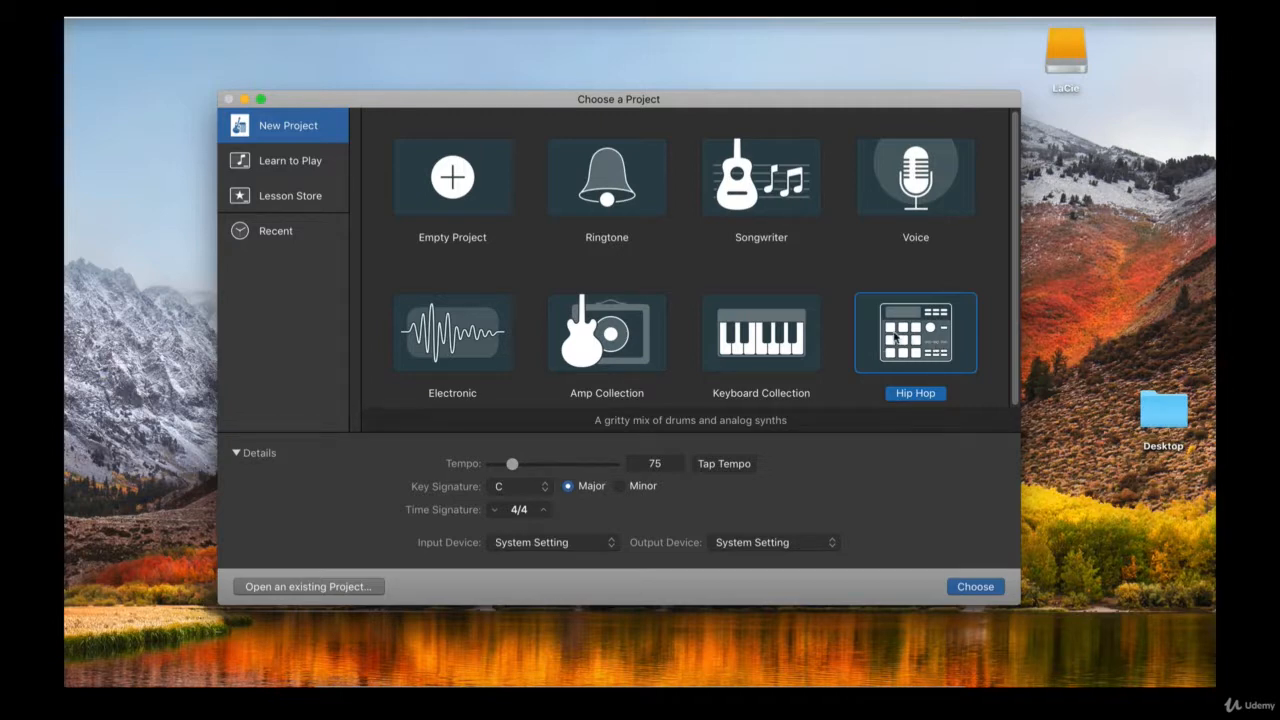
{"action": "double_click", "coordinate": [897, 330]}
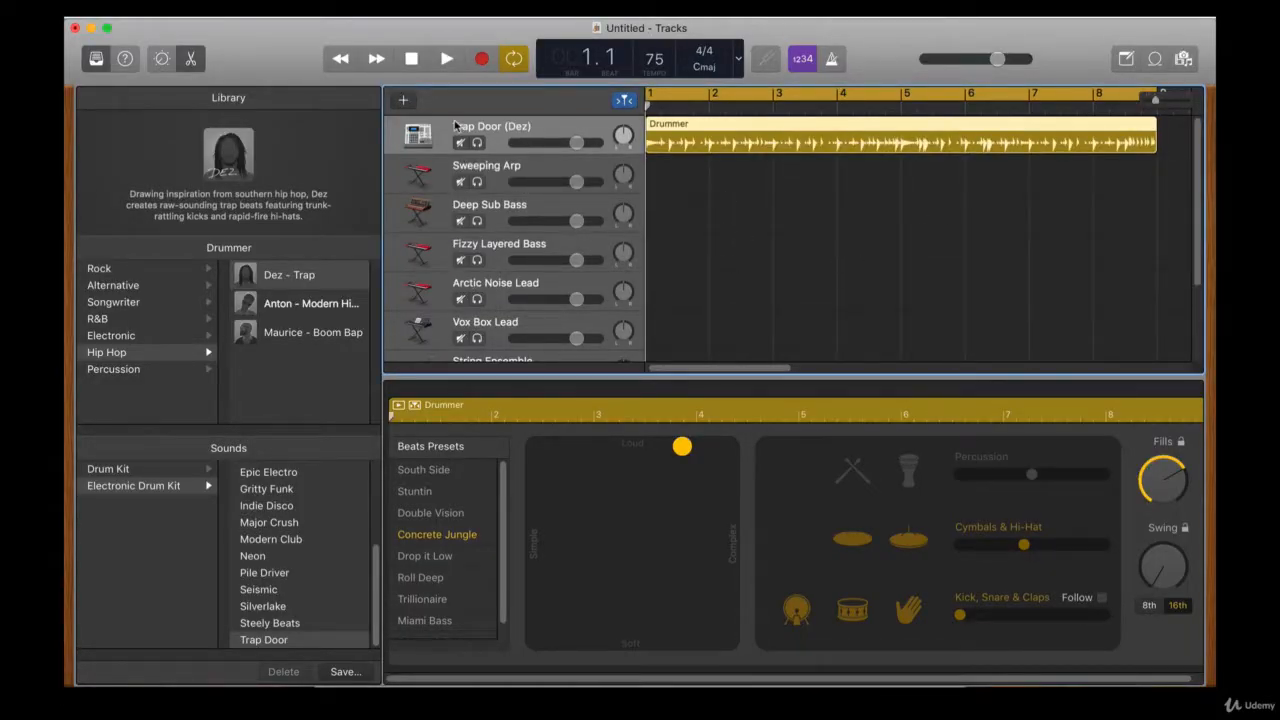
Select the Drummer region on the Trap Door (Dez) track and look through its beats presets
{"action": "left_click", "coordinate": [716, 233]}
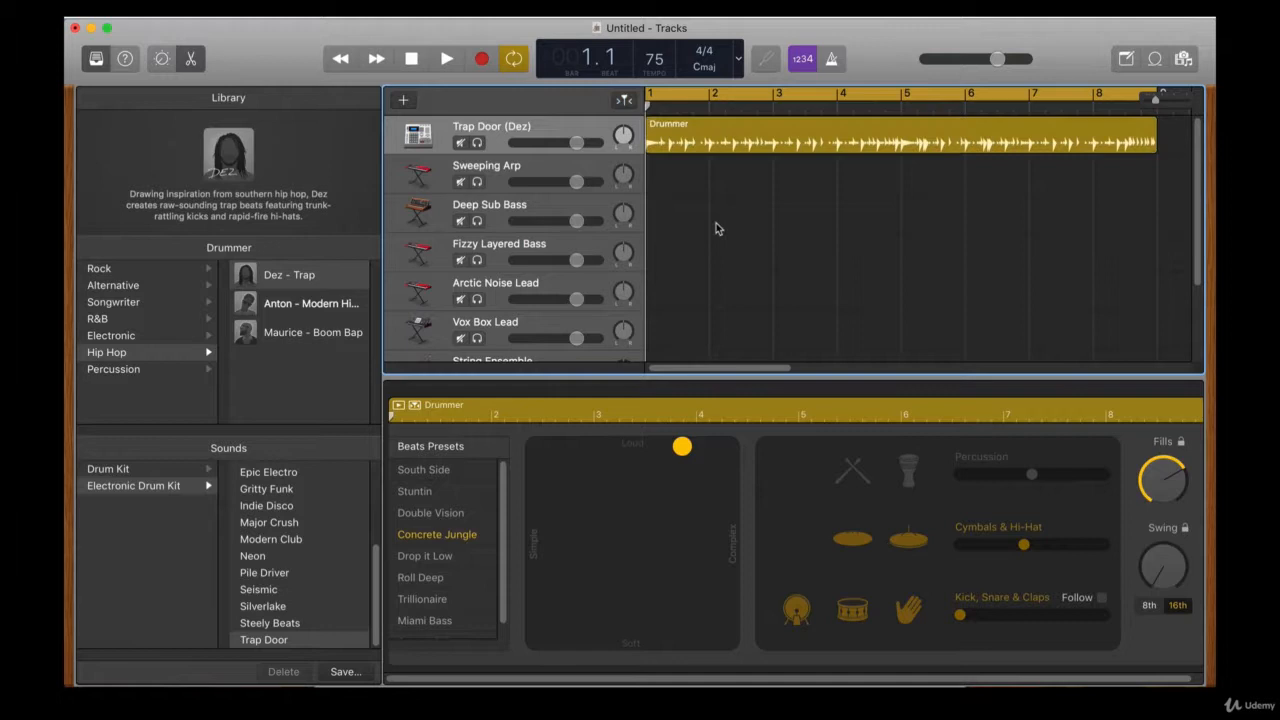
{"action": "left_click", "coordinate": [695, 128]}
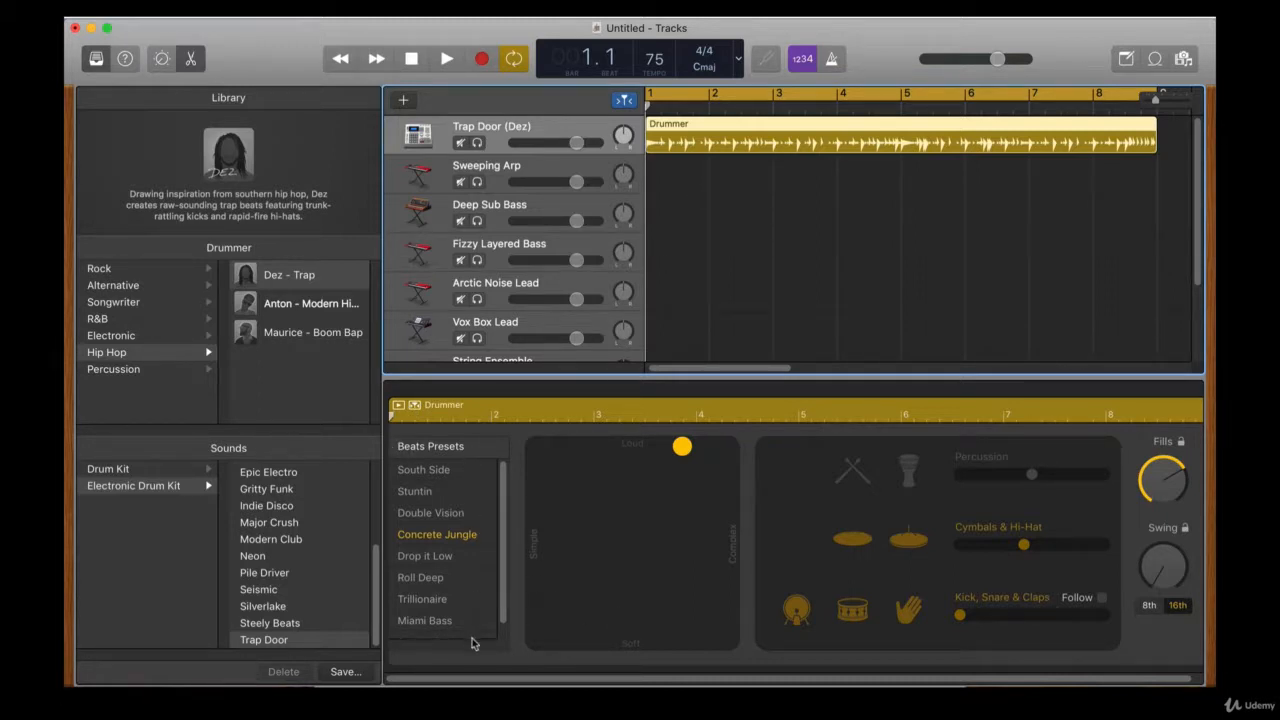
{"action": "scroll", "coordinate": [498, 588], "scroll_direction": "down", "scroll_amount": 1}
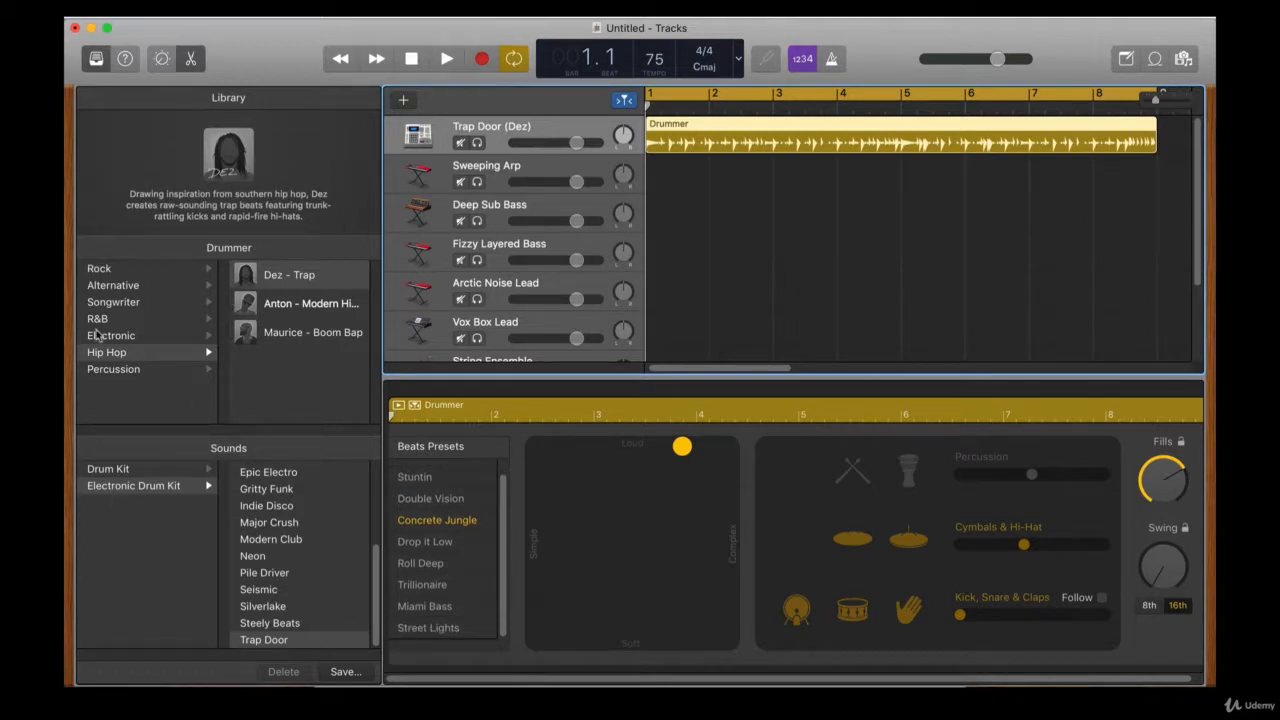
Play back the Drummer region on the Trap Door (Dez) track, select it, and stop playback in bar 4
{"action": "left_click", "coordinate": [733, 236]}
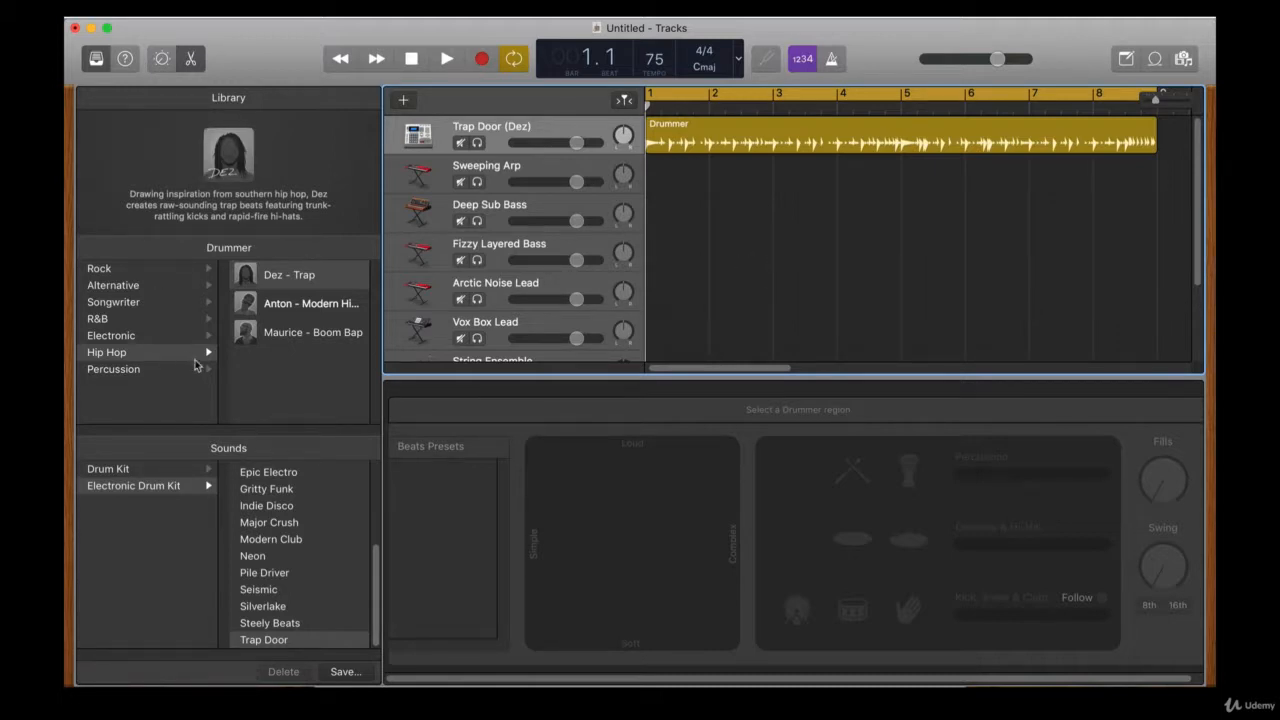
{"action": "left_click", "coordinate": [695, 203]}
{"action": "key", "text": "space"}
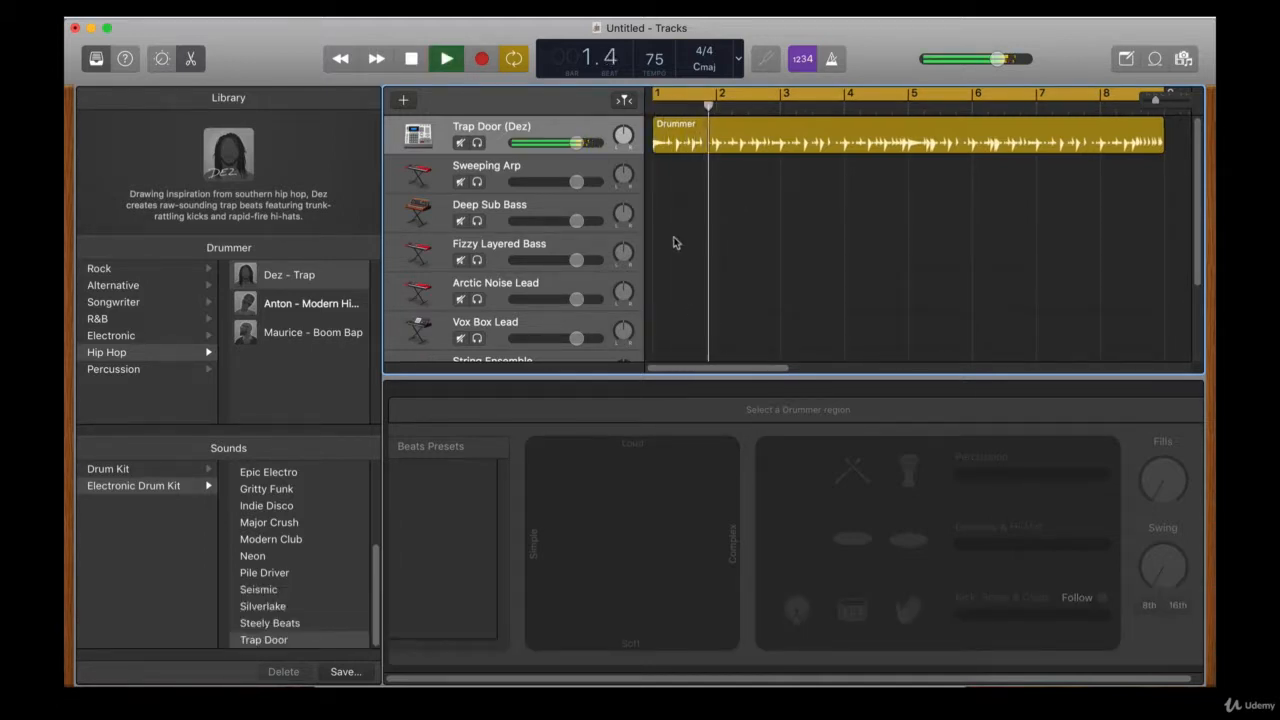
{"action": "left_click", "coordinate": [661, 141]}
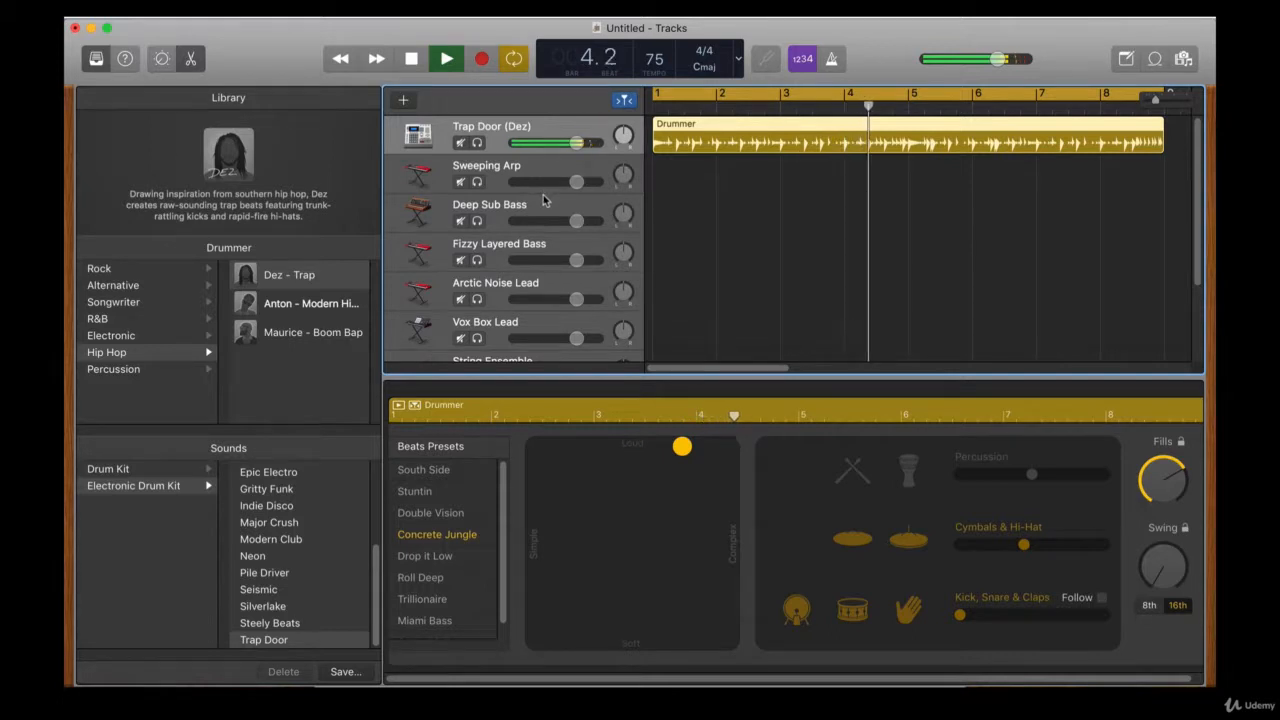
{"action": "key", "text": "space"}
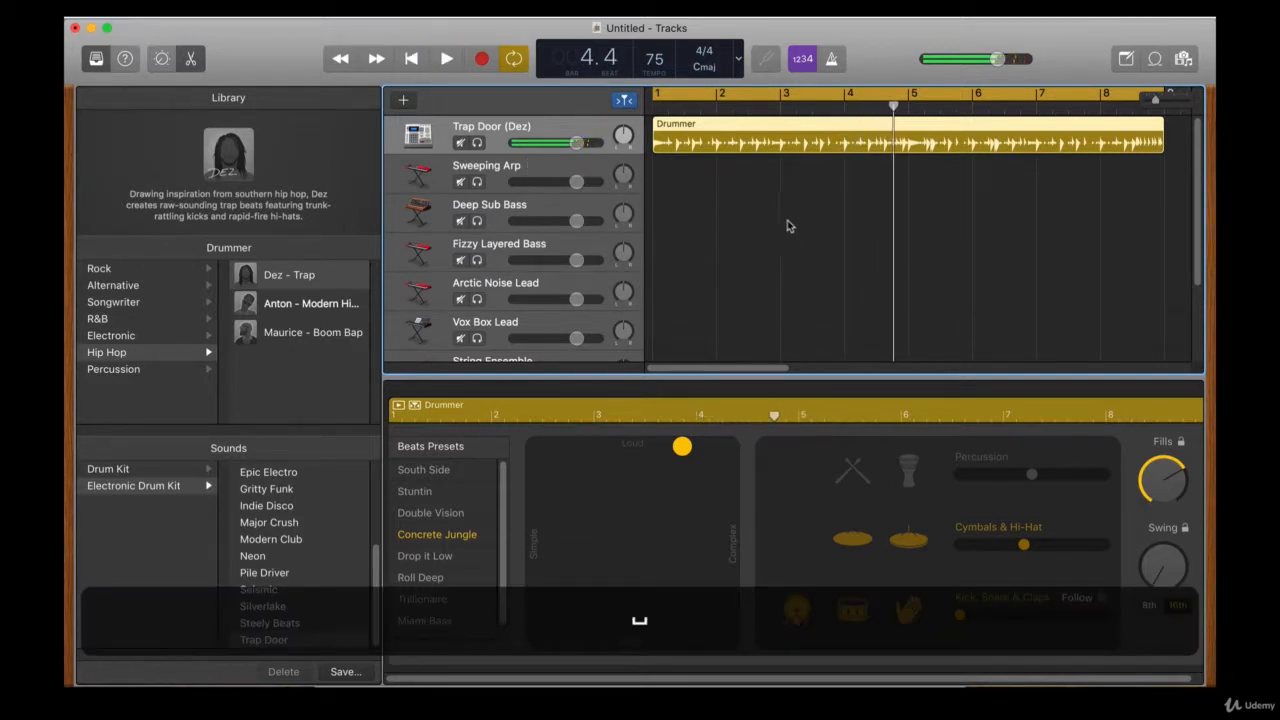
Look through the project's instrument tracks, including Sweeping Arp, Deep Sub Bass and Arctic Noise Lead, and the library sound each one uses
{"action": "left_click", "coordinate": [551, 170]}
{"action": "left_click", "coordinate": [522, 212]}
{"action": "left_click", "coordinate": [514, 176]}
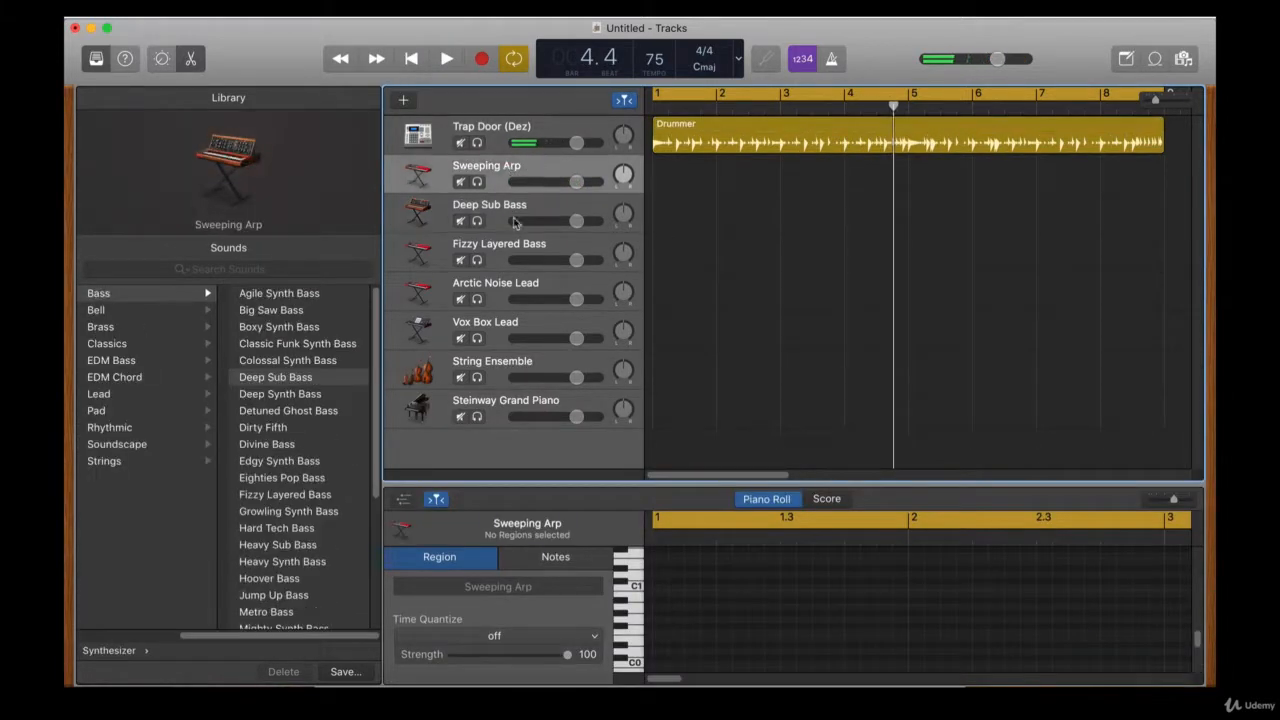
{"action": "left_click", "coordinate": [515, 258]}
{"action": "left_click", "coordinate": [508, 214]}
{"action": "left_click", "coordinate": [510, 135]}
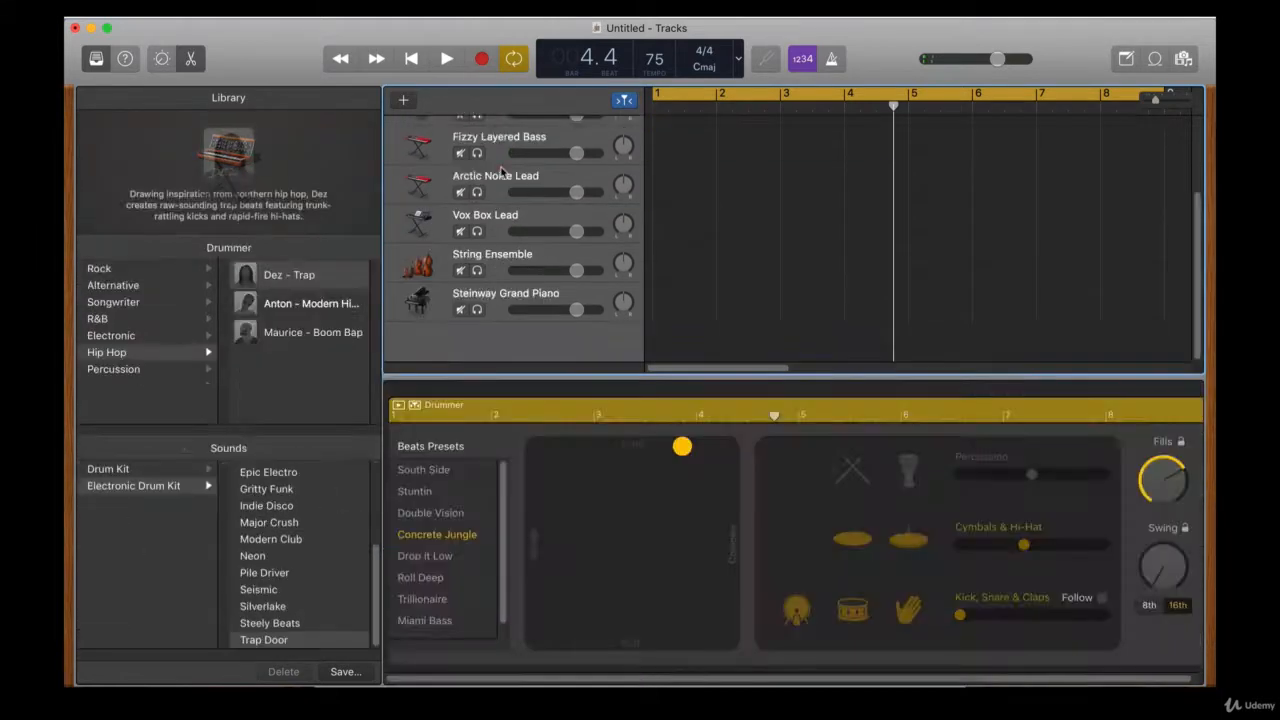
{"action": "left_click", "coordinate": [540, 286]}
Select the Sweeping Arp track, open Musical Typing for it, and move that window lower and away from the track list
{"action": "left_click", "coordinate": [499, 178]}
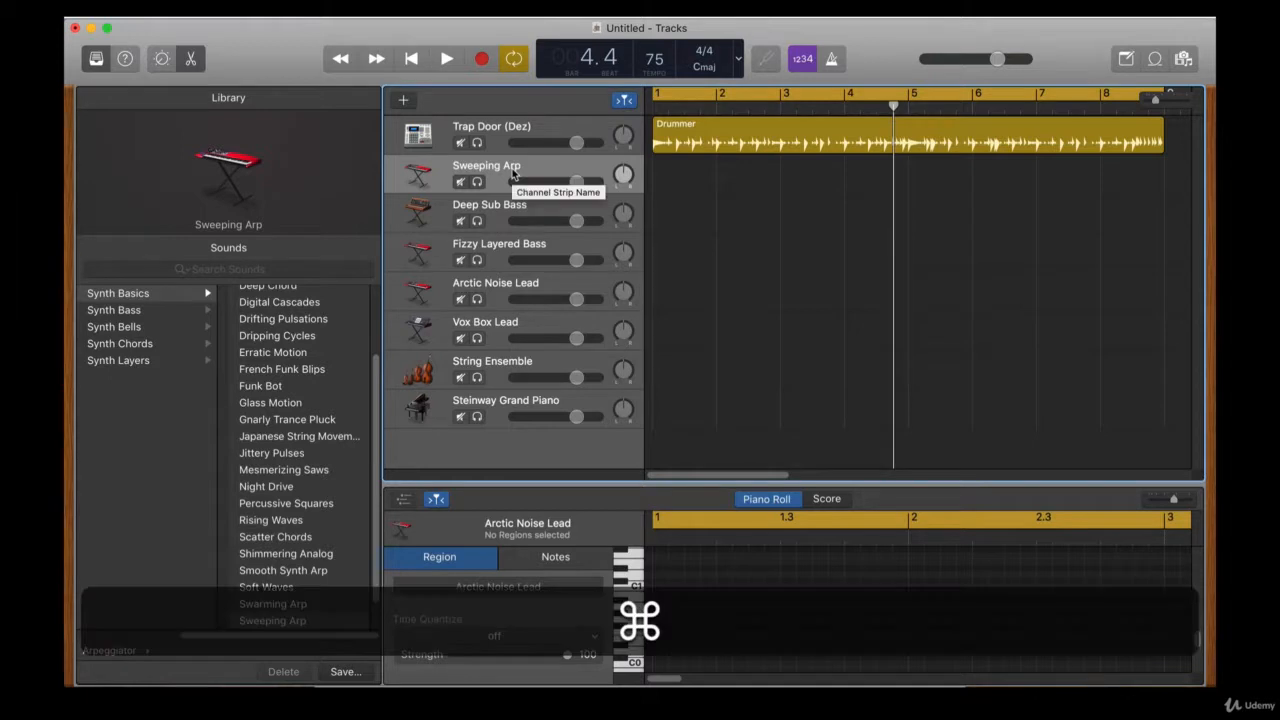
{"action": "key", "text": "super+k"}
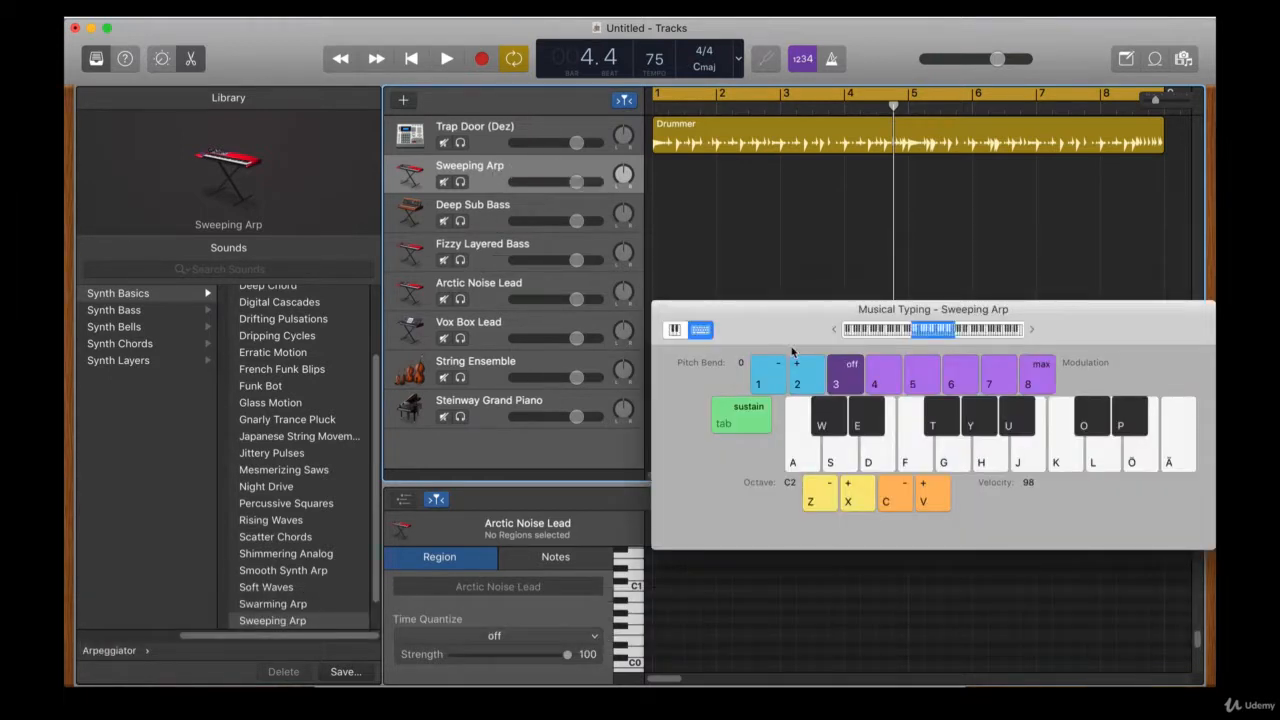
{"action": "left_click_drag", "start_coordinate": [791, 350], "coordinate": [691, 391]}
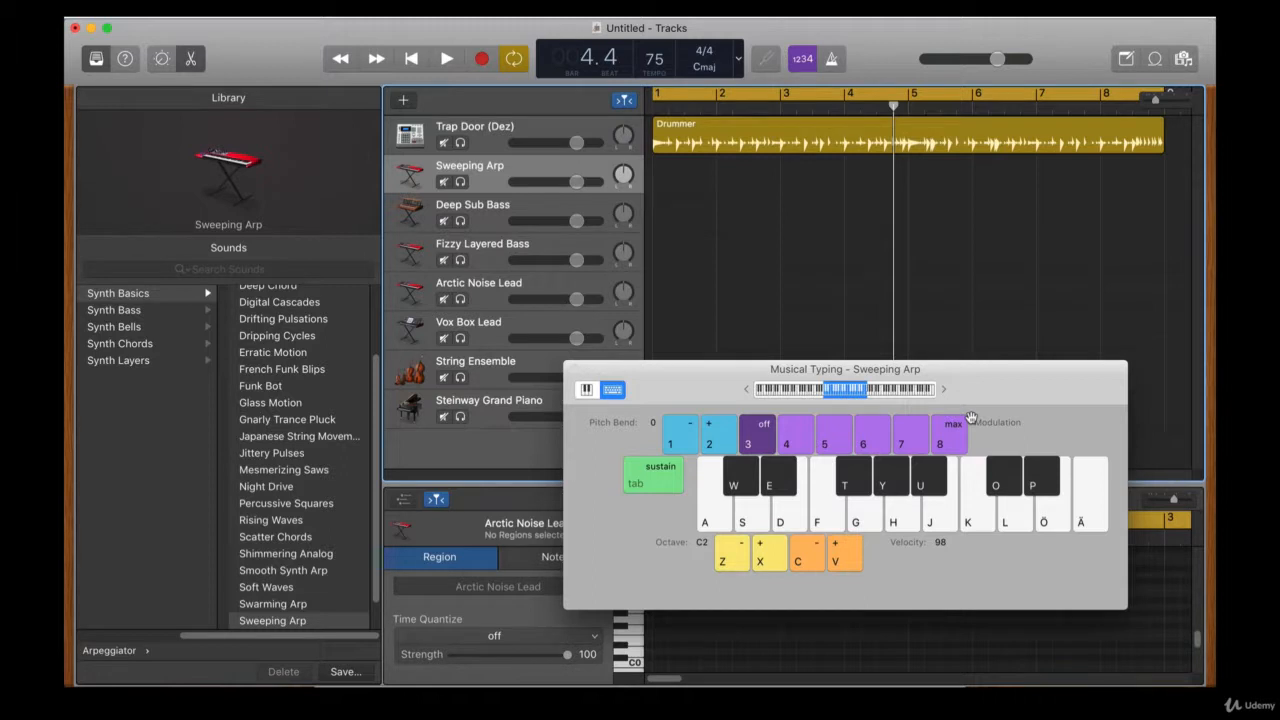
Audition the Sweeping Arp sound with Musical Typing by playing the notes F, C, B, C, A♯ and F
{"action": "key", "text": "f"}
{"action": "key", "text": "k"}
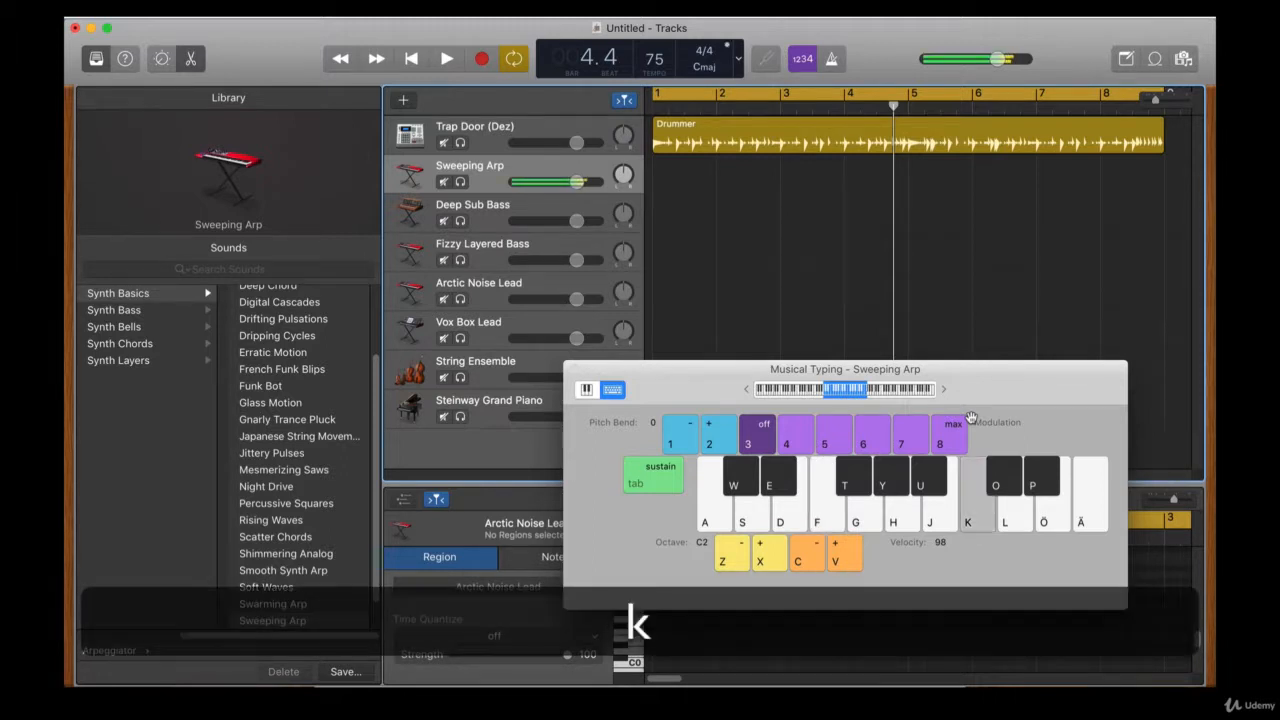
{"action": "key", "text": "j"}
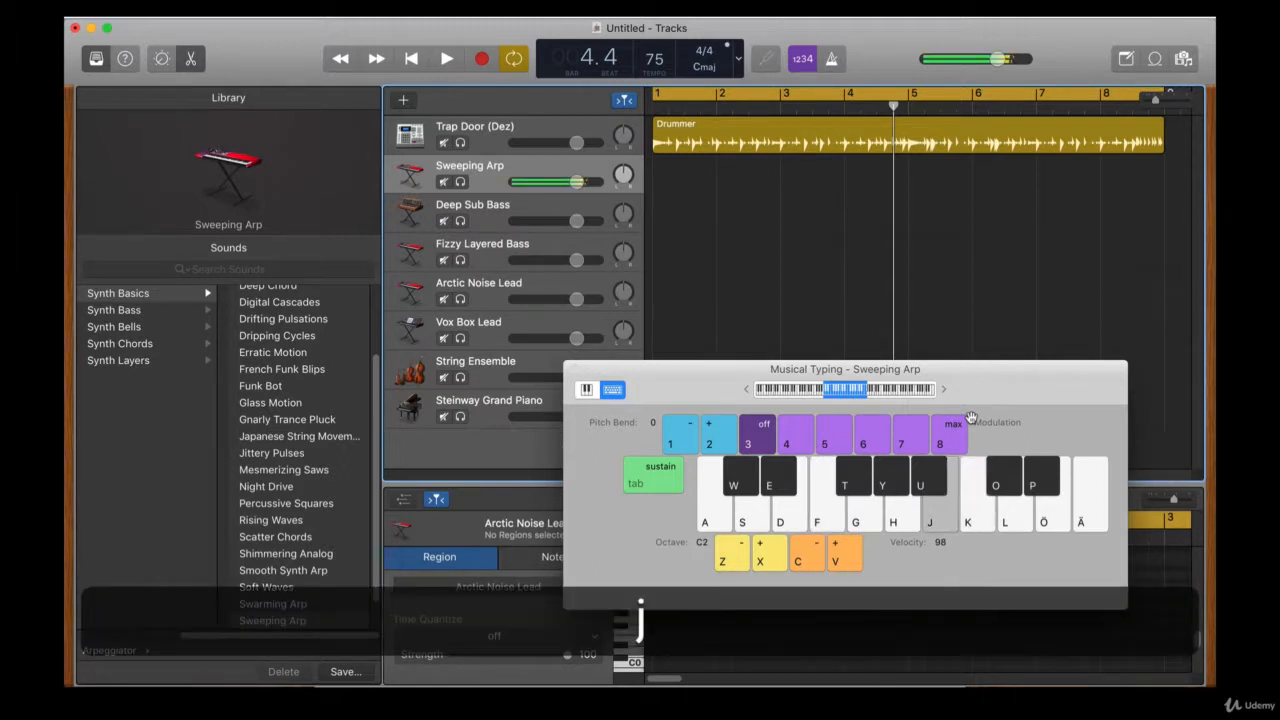
{"action": "key", "text": "k"}
{"action": "key", "text": "u"}
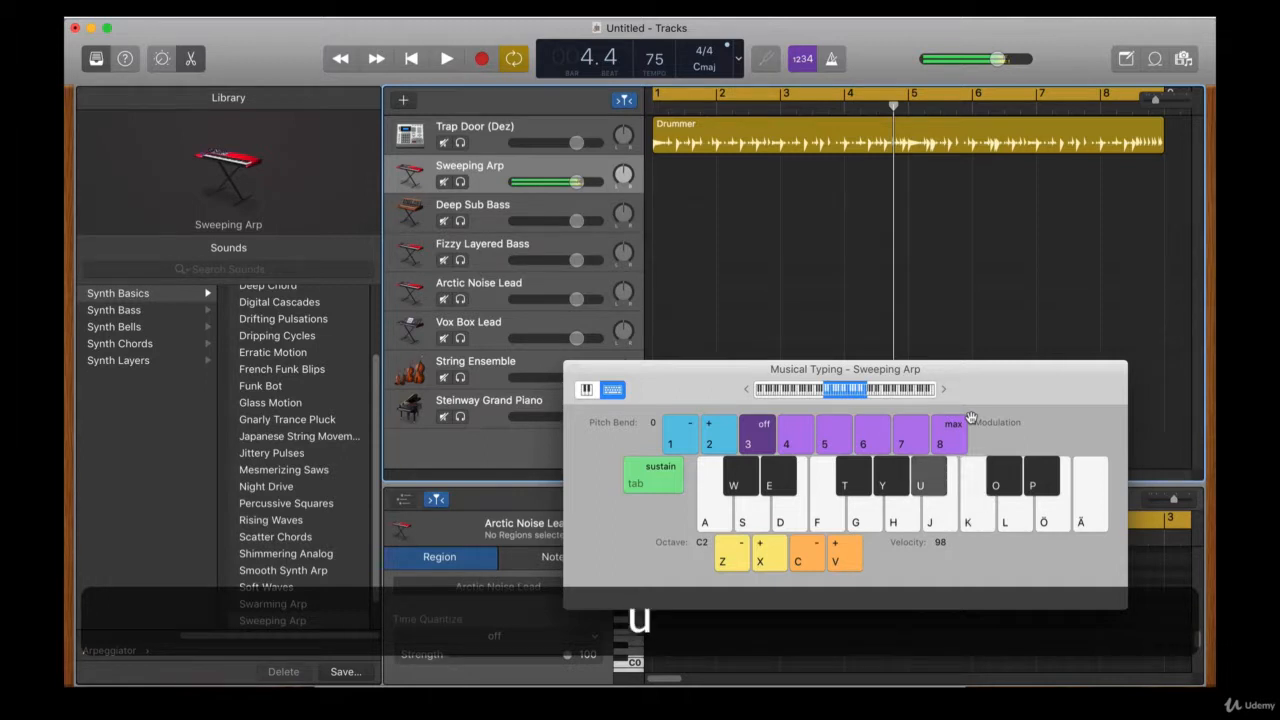
{"action": "key", "text": "f"}
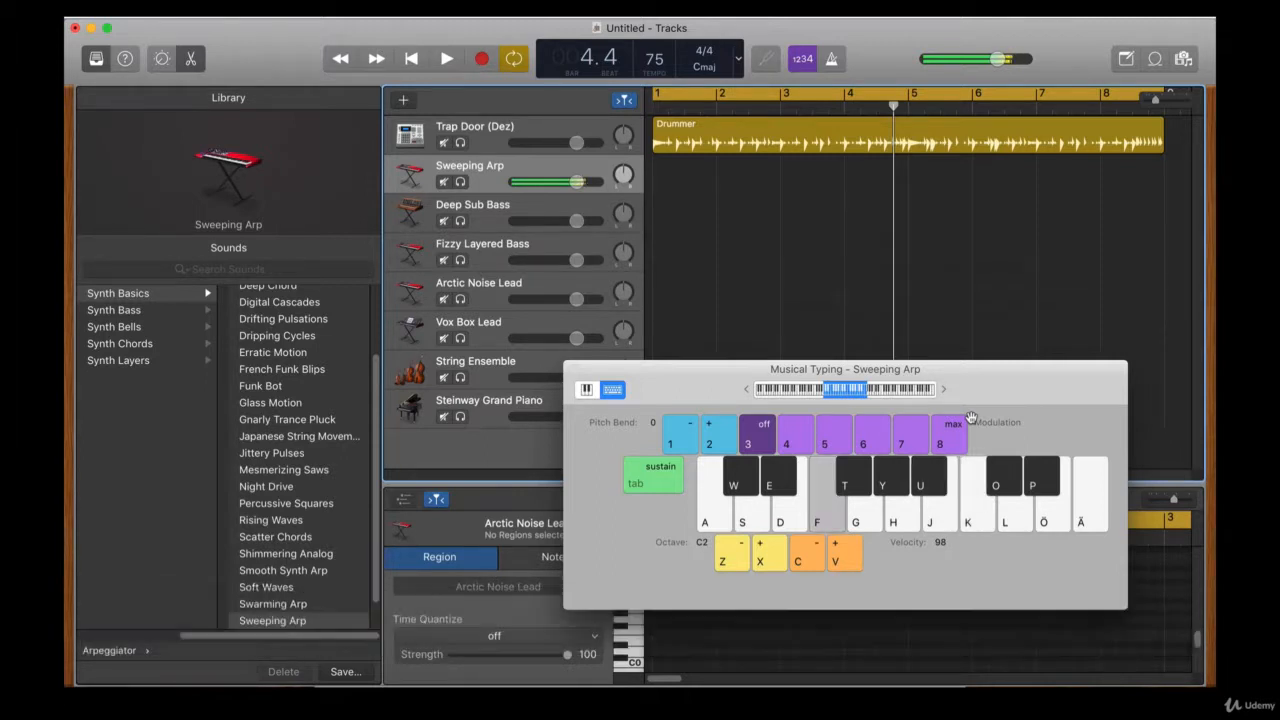
Select the Deep Sub Bass track and audition it with Musical Typing, lowering the octave to C1 after the first two notes
{"action": "key", "text": "Down"}
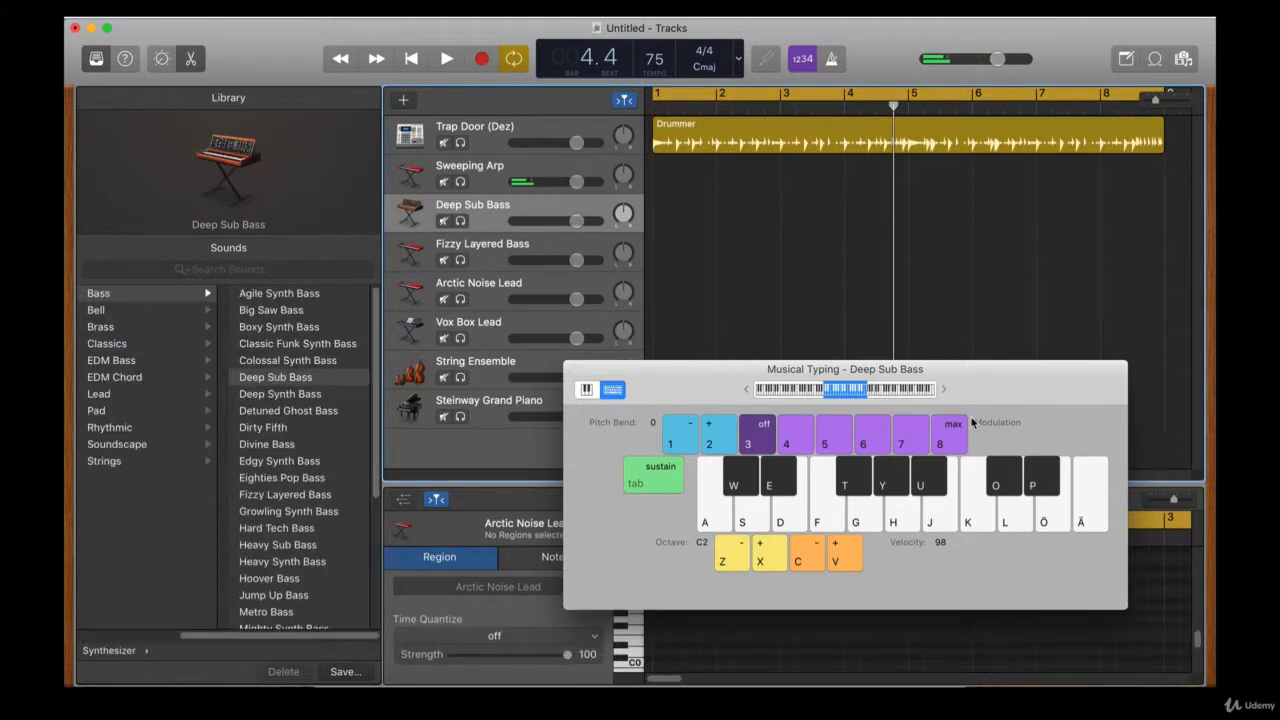
{"action": "key", "text": "f"}
{"action": "key", "text": "s"}
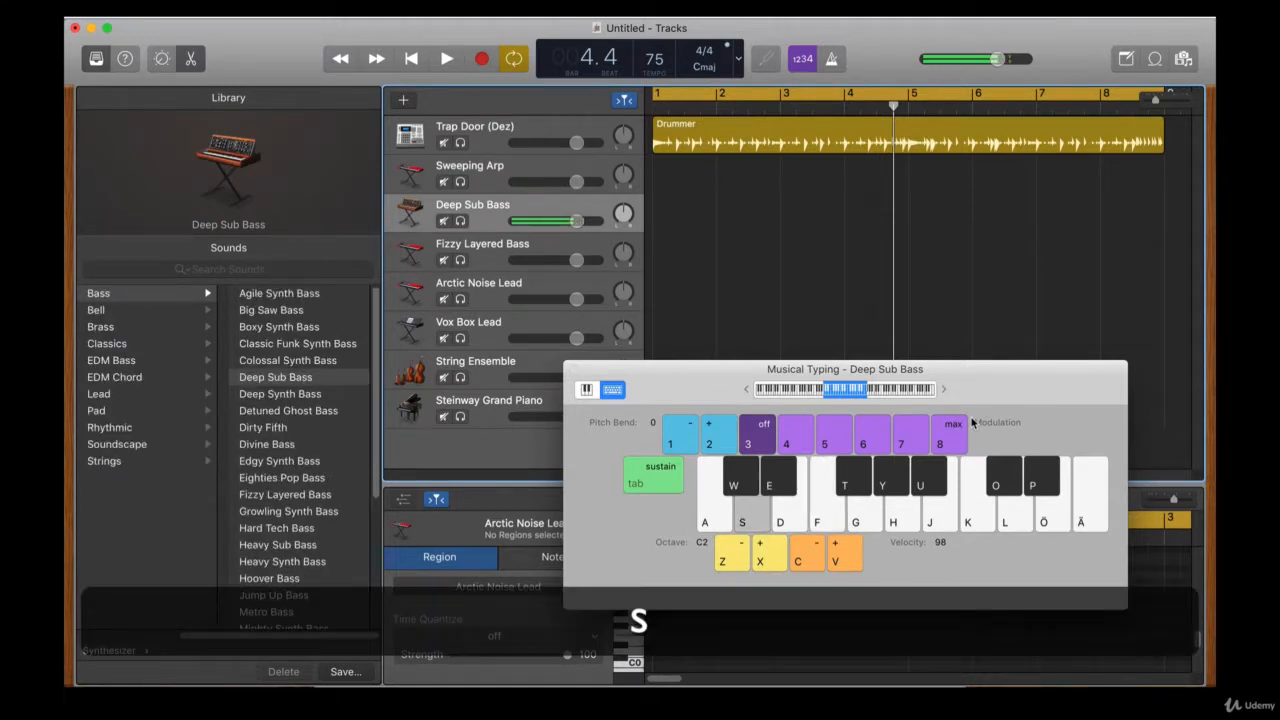
{"action": "key", "text": "z"}
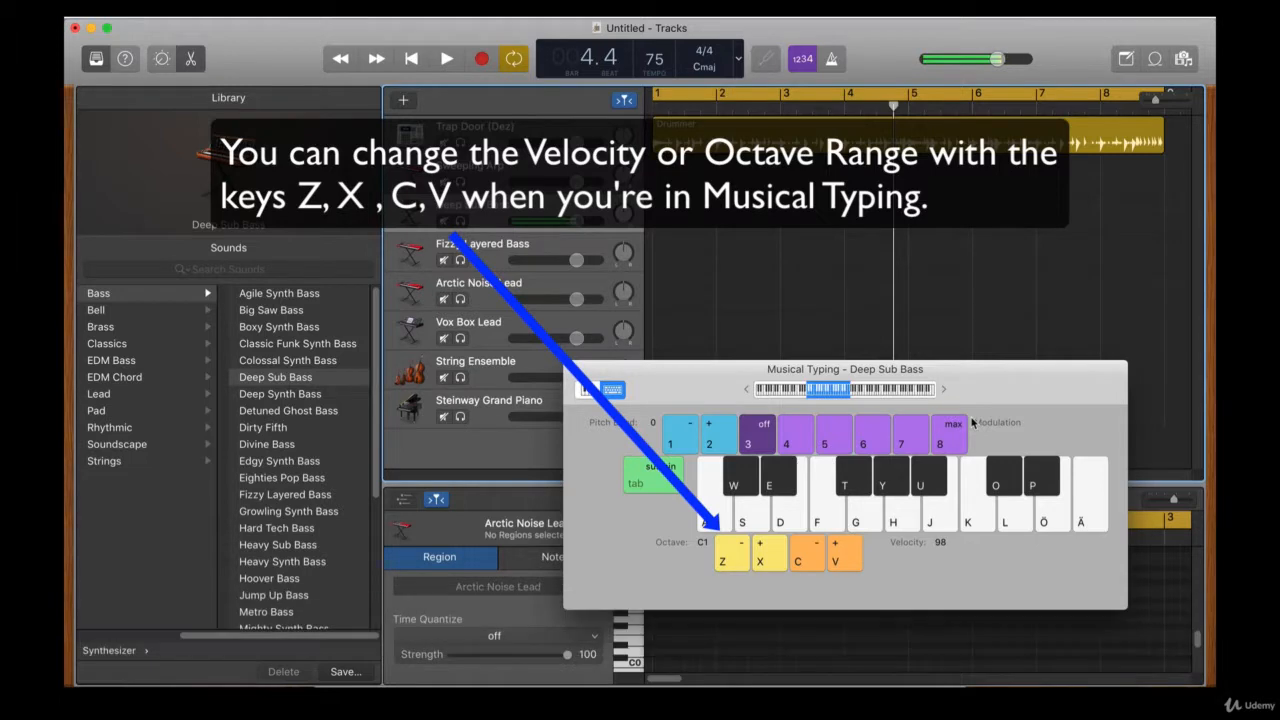
{"action": "key", "text": "g"}
{"action": "key", "text": "j"}
{"action": "key", "text": "k"}
{"action": "key", "text": "l"}
{"action": "key", "text": "s"}
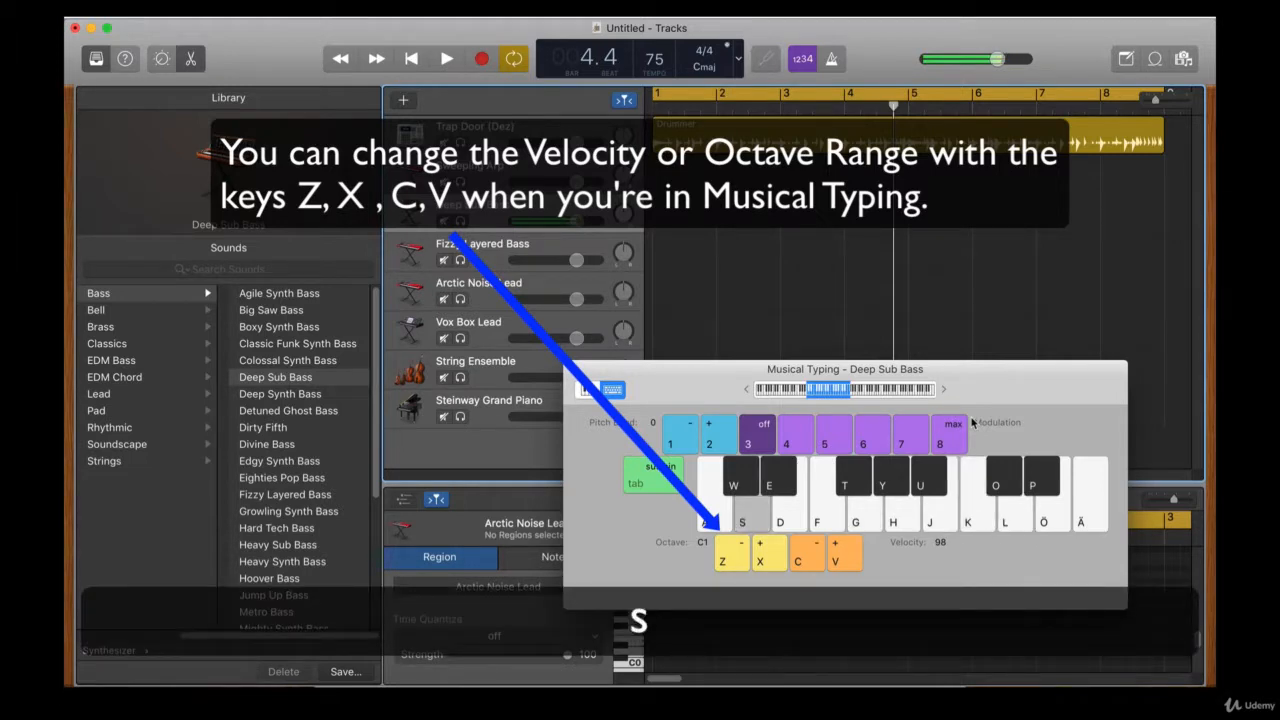
{"action": "key", "text": "j"}
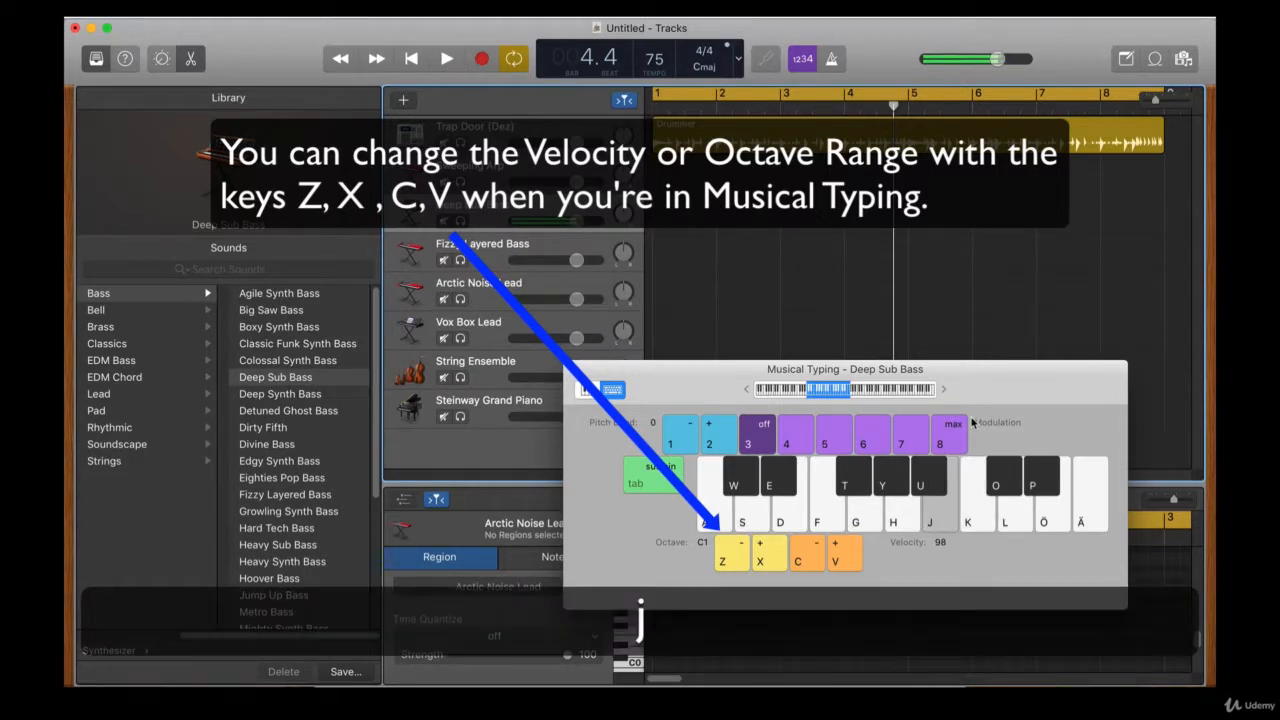
{"action": "key", "text": "g"}
{"action": "key", "text": "s"}
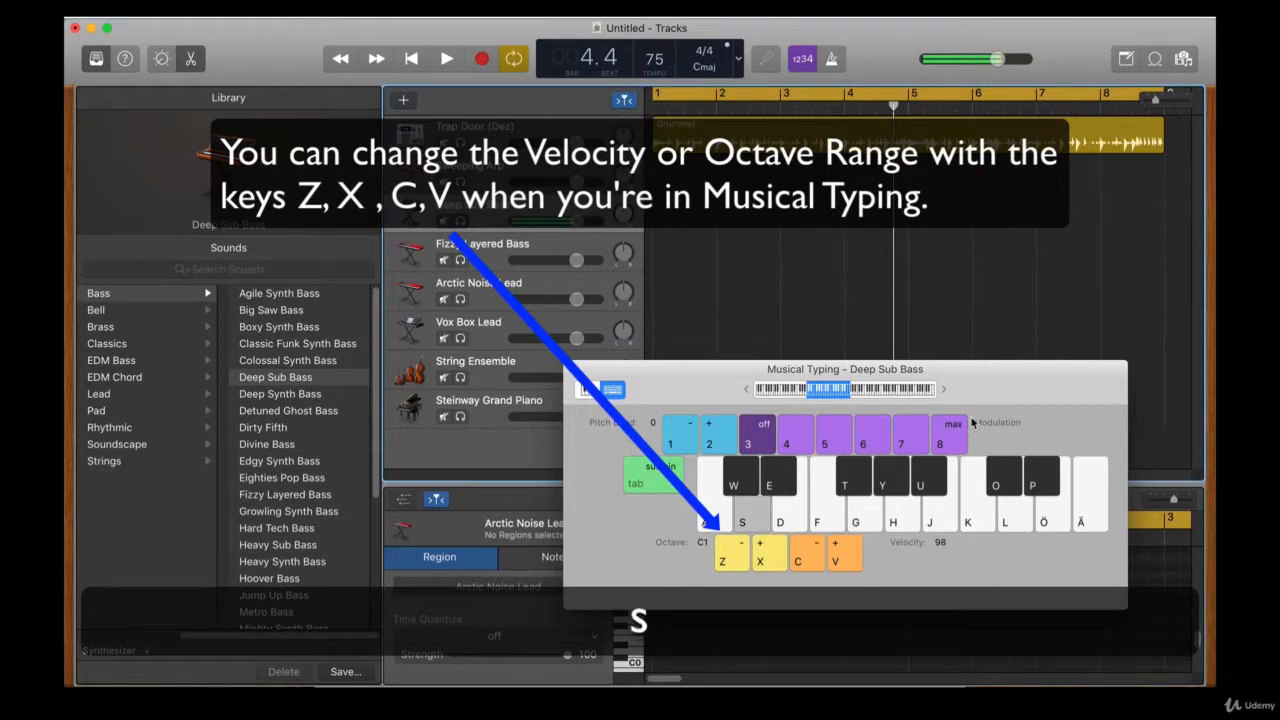
Select the Fizzy Layered Bass track and audition it in the C1 octave with the notes F, C and C♯
{"action": "key", "text": "Down"}
{"action": "key", "text": "Down"}
{"action": "key", "text": "Down"}
{"action": "key", "text": "Down"}
{"action": "key", "text": "Down"}
{"action": "key", "text": "Down"}
{"action": "key", "text": "Down"}
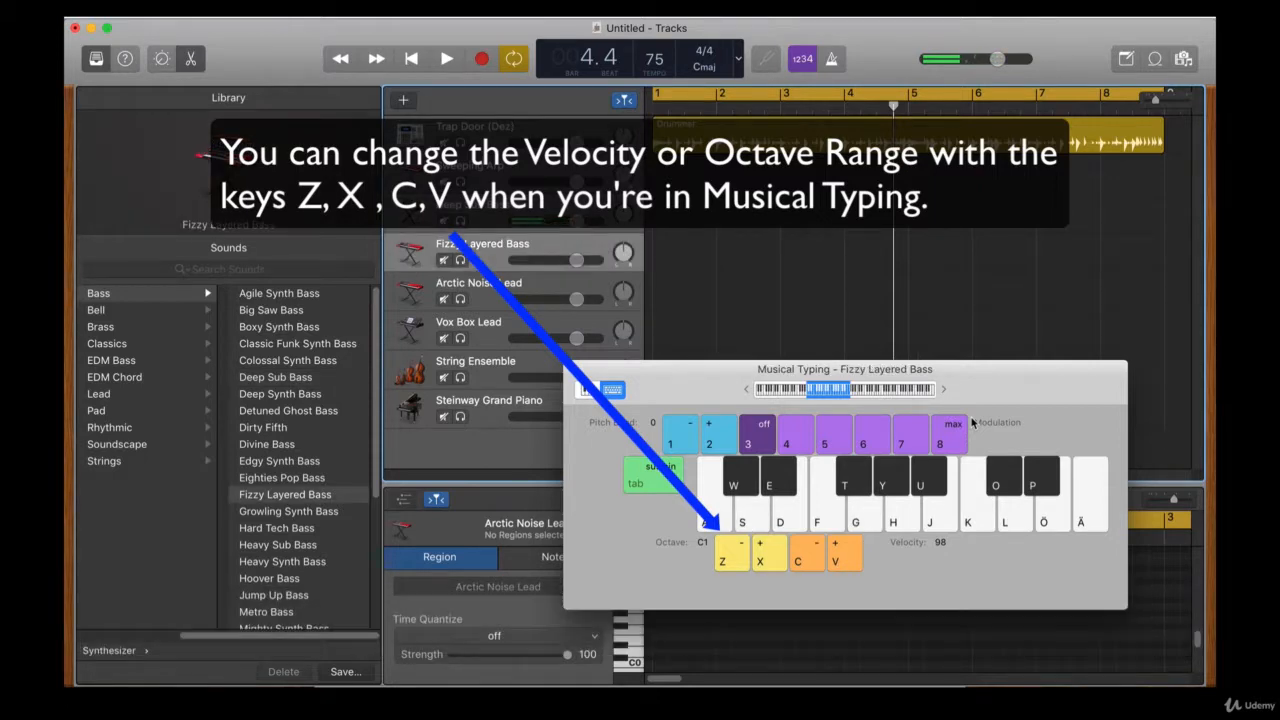
{"action": "key", "text": "f"}
{"action": "key", "text": "k"}
{"action": "key", "text": "o"}
Raise the Musical Typing octave to C2 and play a repeating D, F, E, D phrase on Fizzy Layered Bass
{"action": "key", "text": "x"}
{"action": "key", "text": "l"}
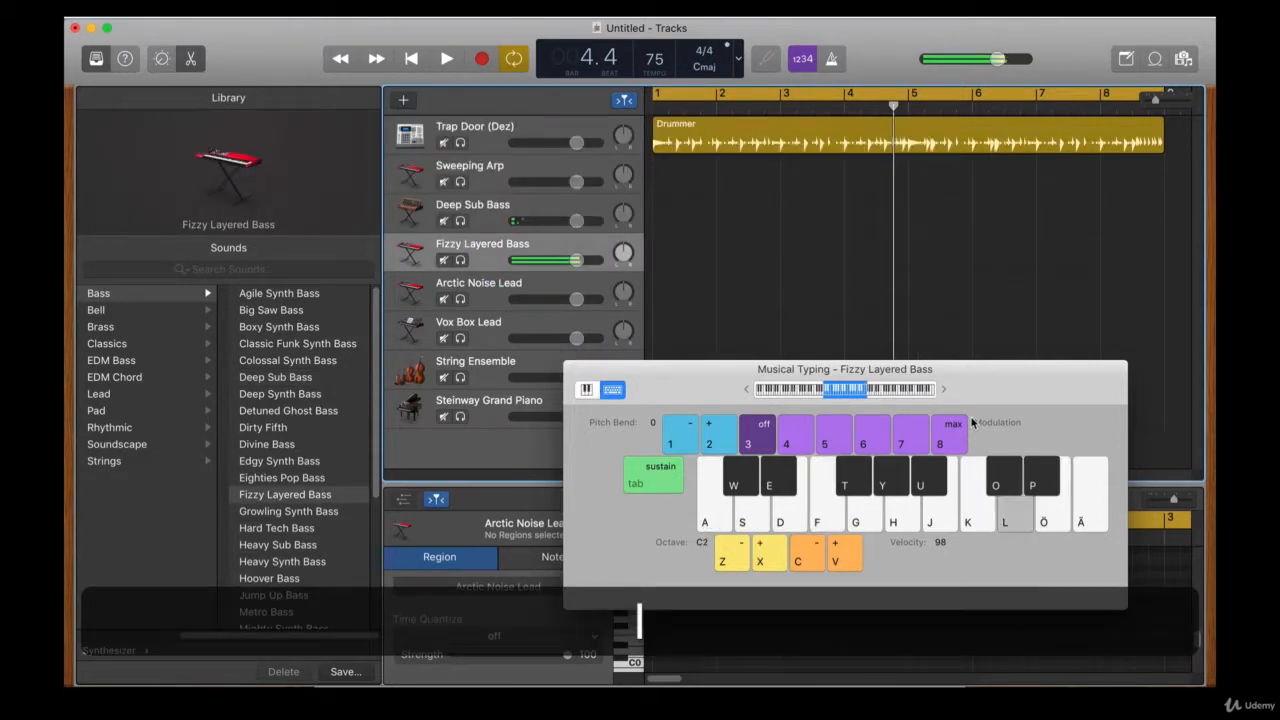
{"action": "key", "text": "f"}
{"action": "key", "text": "d"}
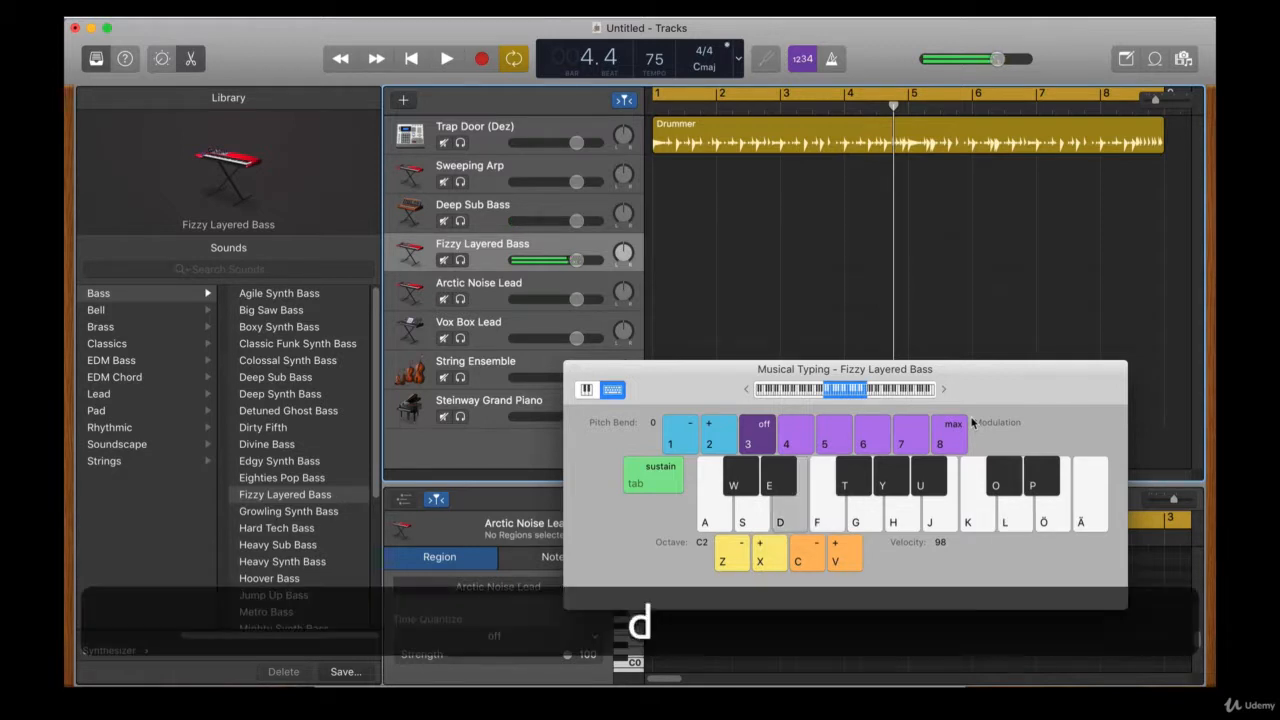
{"action": "key", "text": "s"}
{"action": "key", "text": "l"}
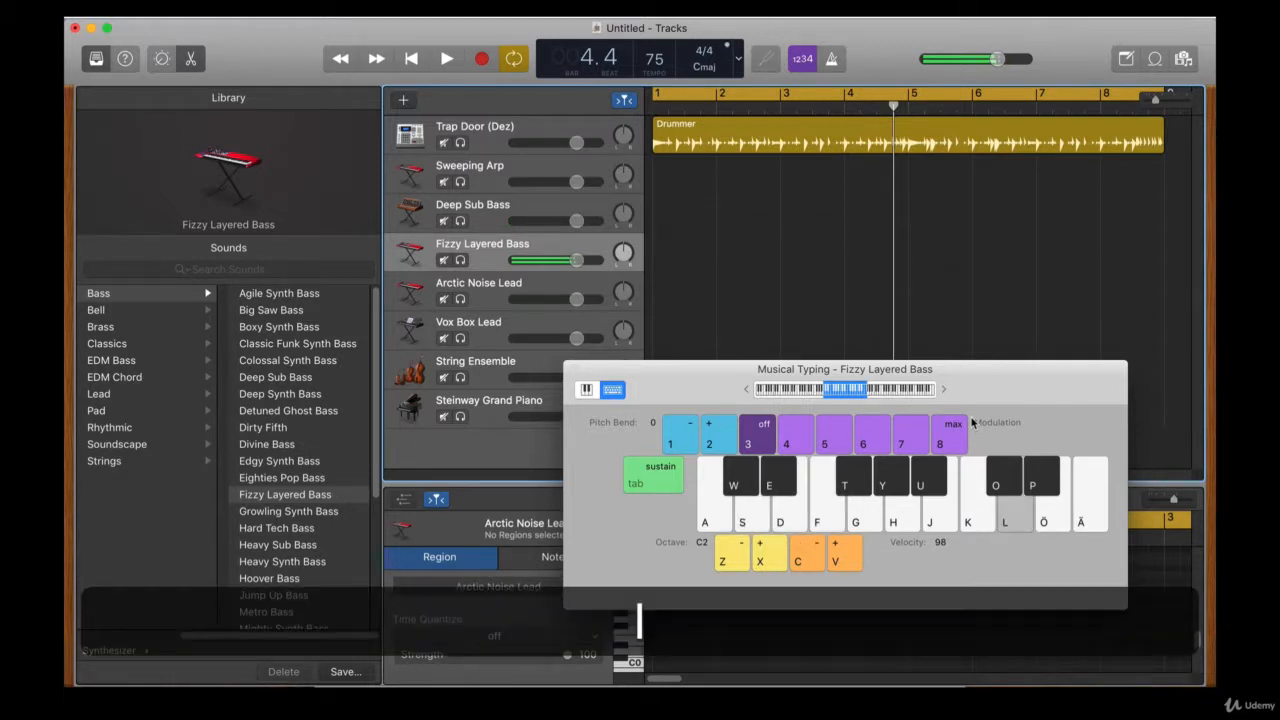
{"action": "key", "text": "f"}
{"action": "key", "text": "d"}
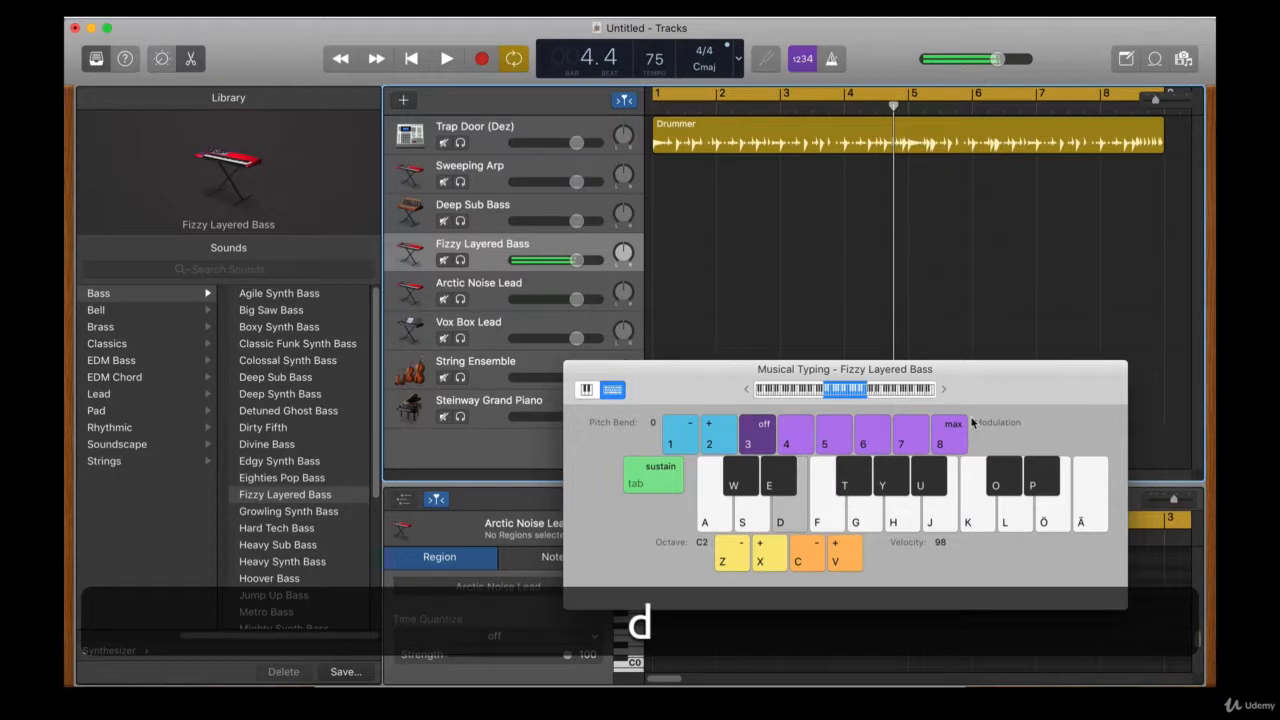
{"action": "key", "text": "s"}
Select the Arctic Noise Lead track and audition it with a short melody using the notes C, D and E
{"action": "key", "text": "Down"}
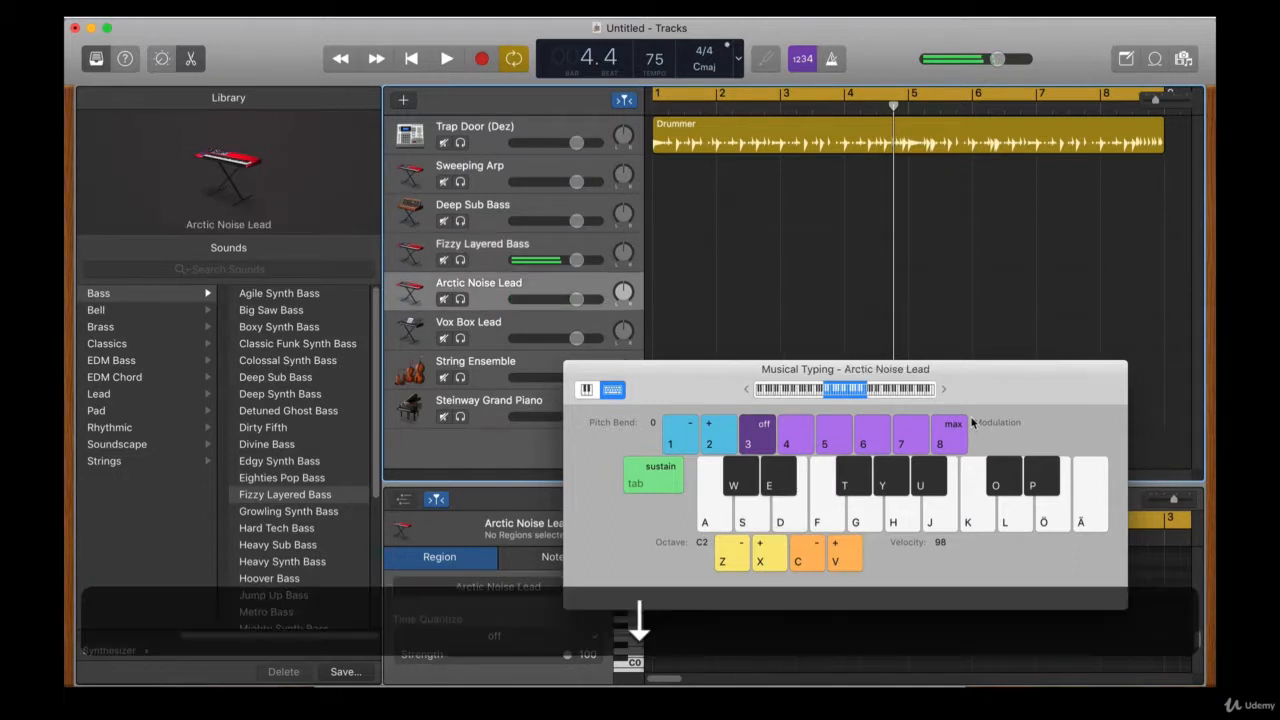
{"action": "key", "text": "s"}
{"action": "key", "text": "d"}
{"action": "key", "text": "k"}
{"action": "key", "text": "ö"}
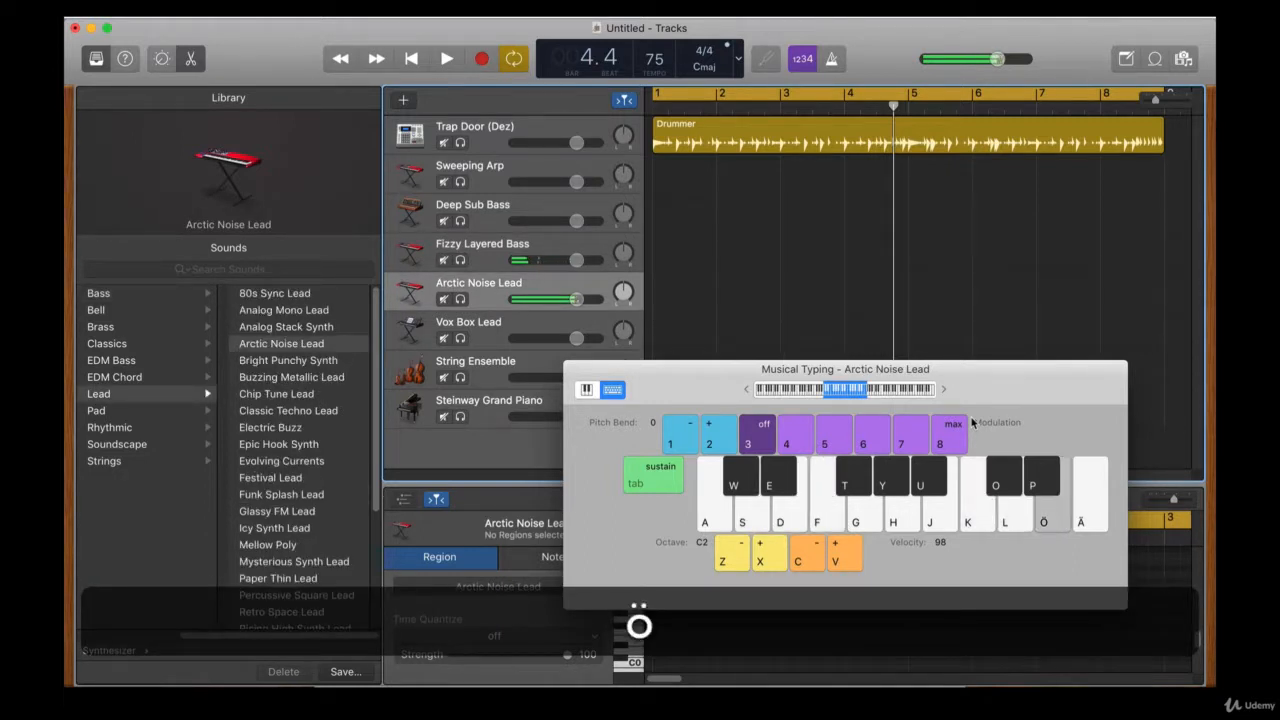
{"action": "key", "text": "ö"}
{"action": "key", "text": "l"}
{"action": "key", "text": "k"}
{"action": "key", "text": "l"}
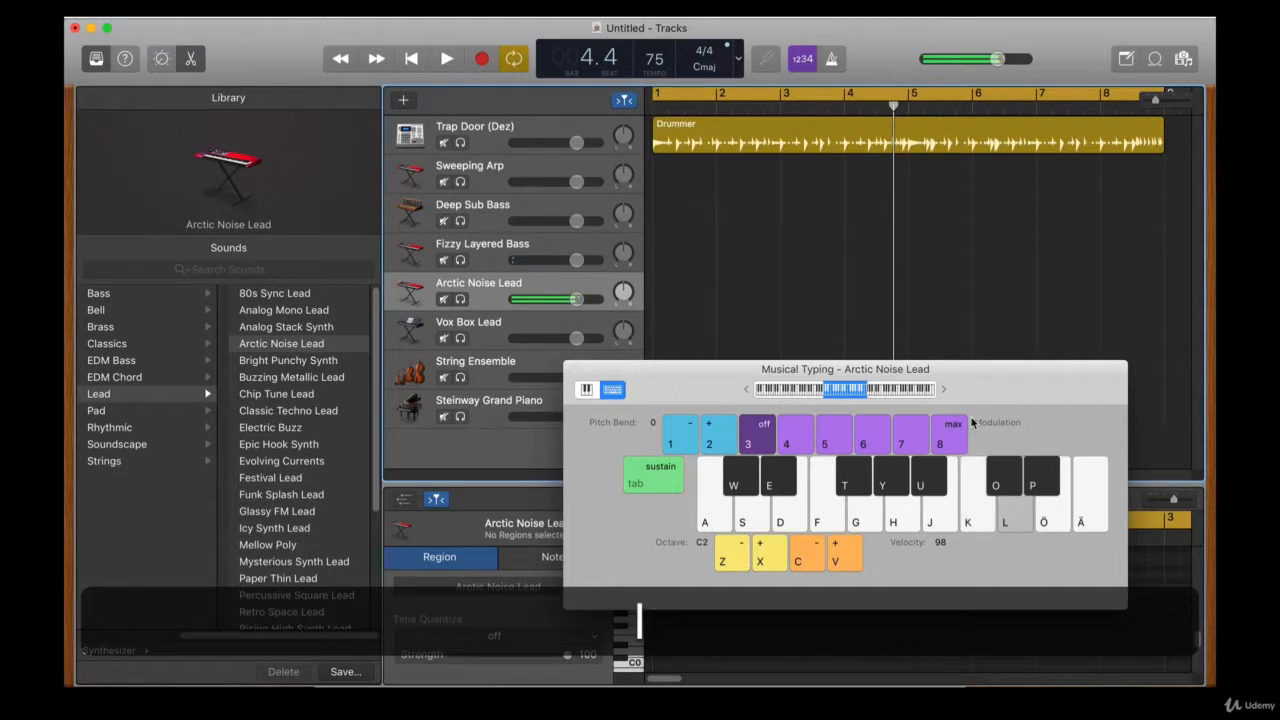
Select the Vox Box Lead track and audition it with a short melody using the notes C, D, E and F
{"action": "key", "text": "Down"}
{"action": "key", "text": "s"}
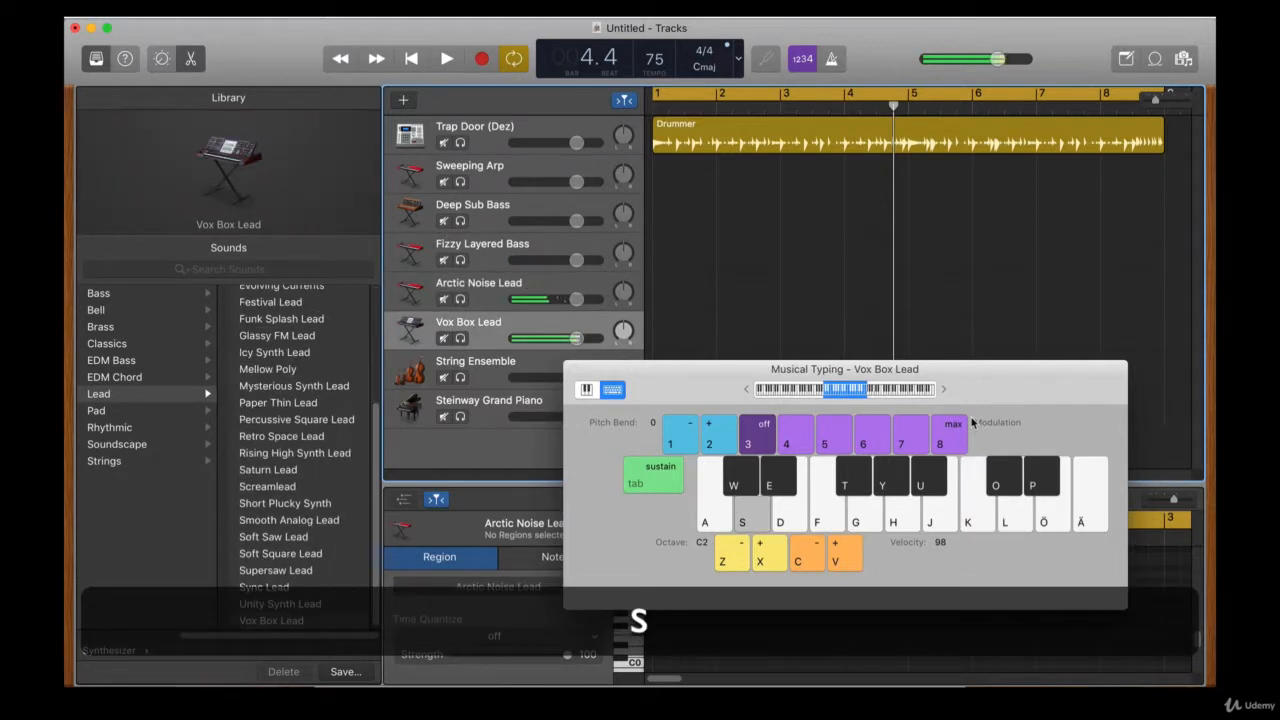
{"action": "key", "text": "odiaeresis"}
{"action": "key", "text": "l"}
{"action": "key", "text": "k"}
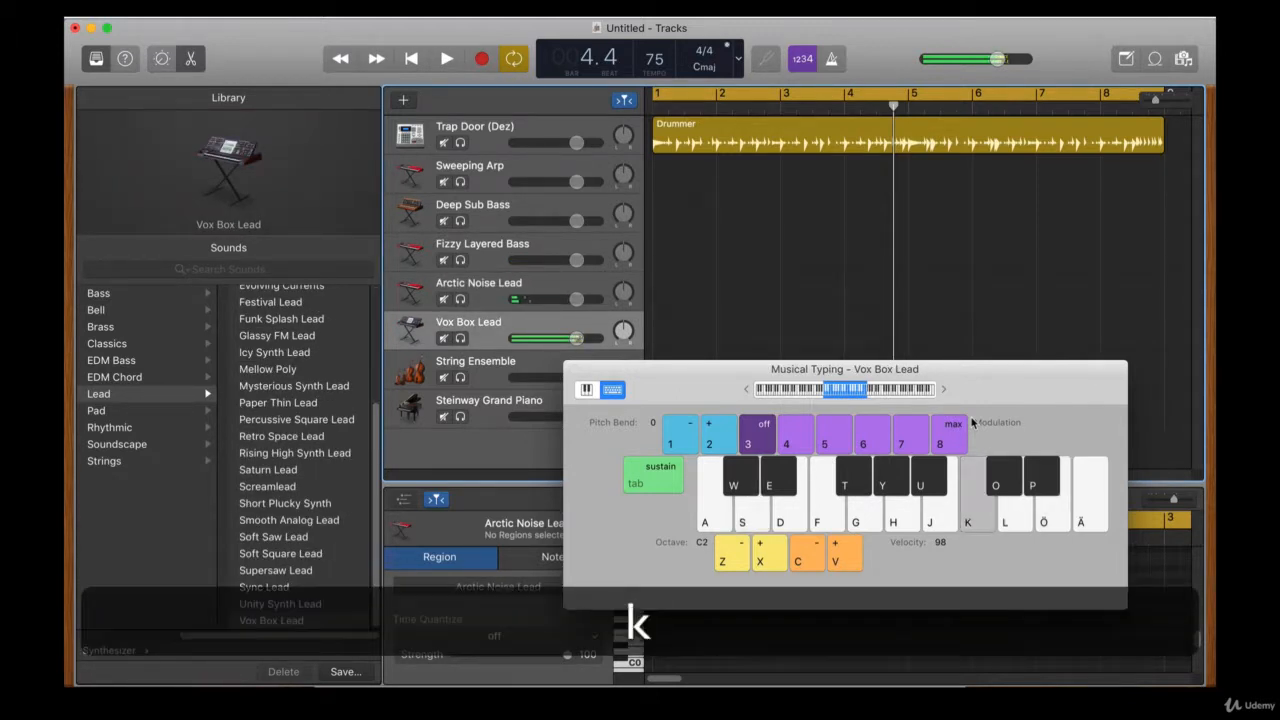
{"action": "key", "text": "f"}
{"action": "key", "text": "d"}
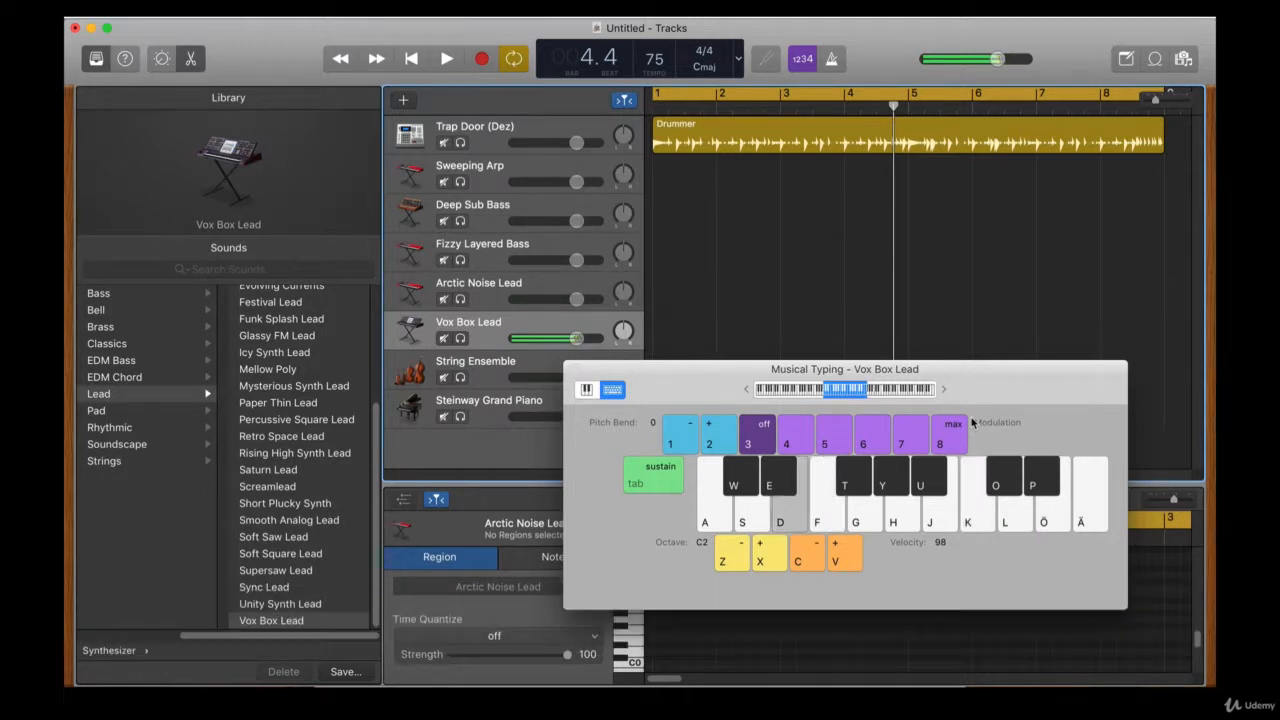
{"action": "key", "text": "k"}
{"action": "key", "text": "odiaeresis"}
{"action": "key", "text": "s"}
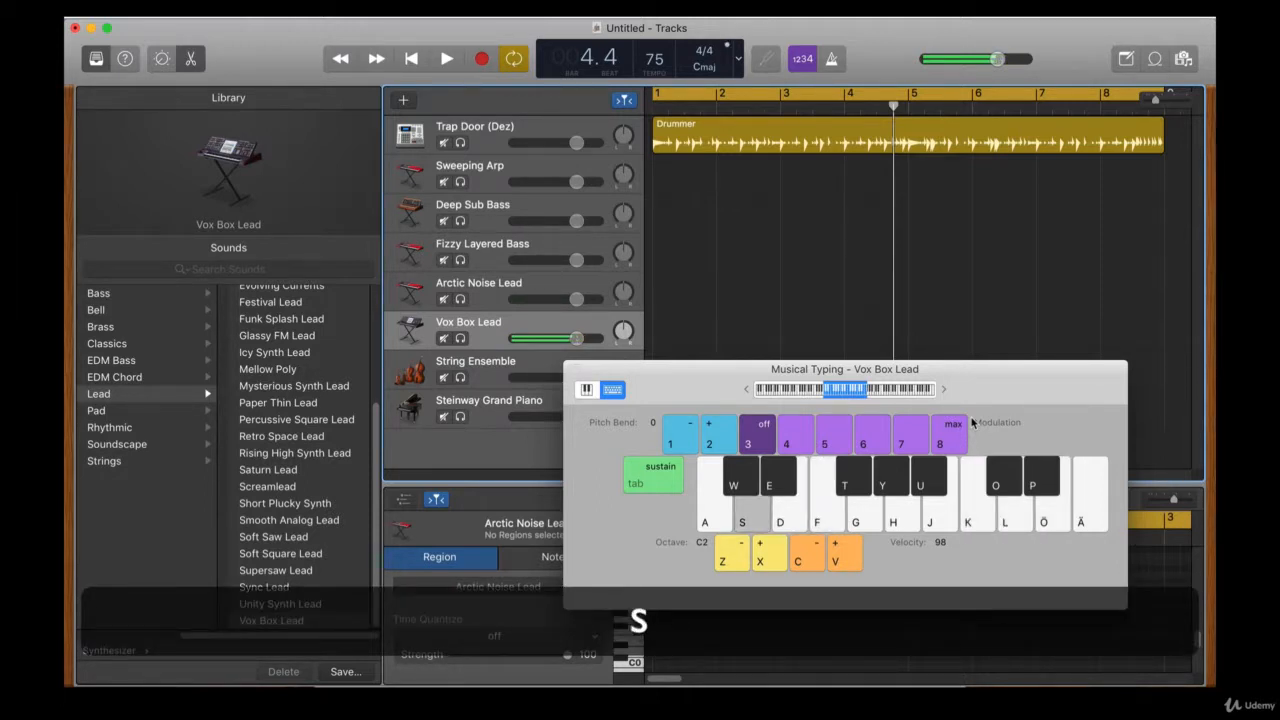
Select the String Ensemble track and audition it with a few notes and a chord of F, C and E
{"action": "key", "text": "Down"}
{"action": "key", "text": "s"}
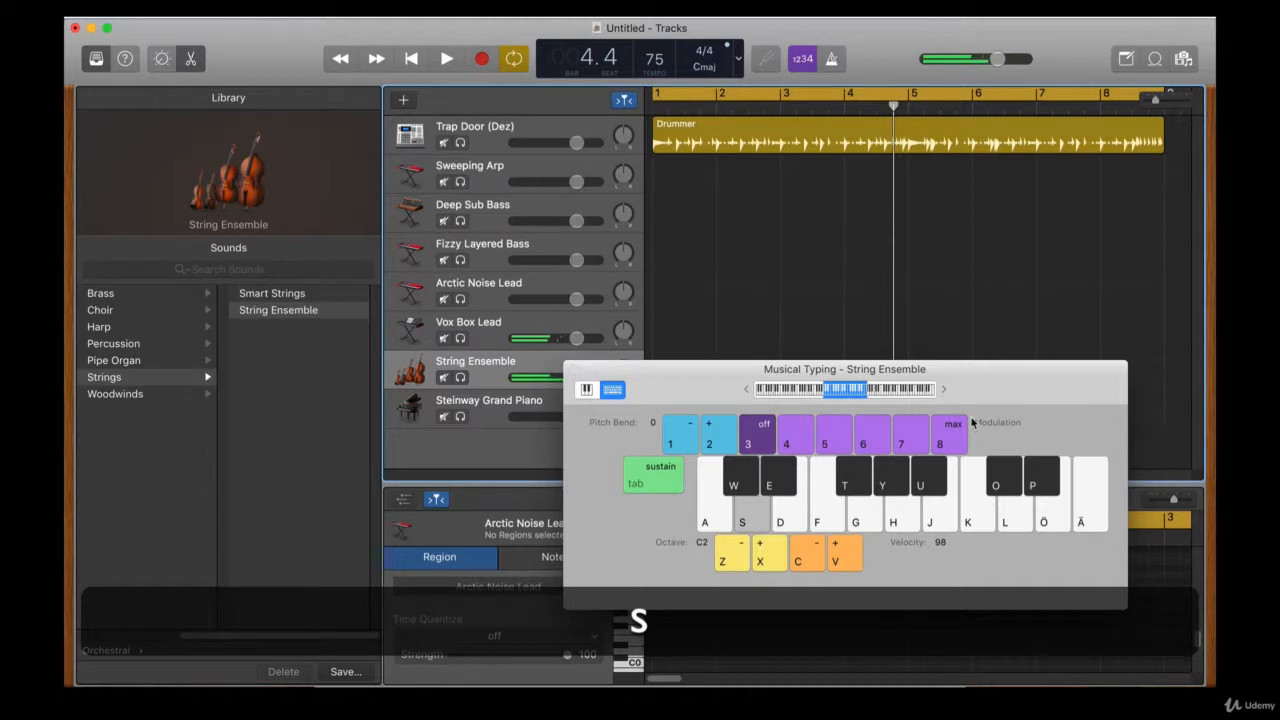
{"action": "key", "text": "odiaeresis"}
{"action": "key", "text": "k"}
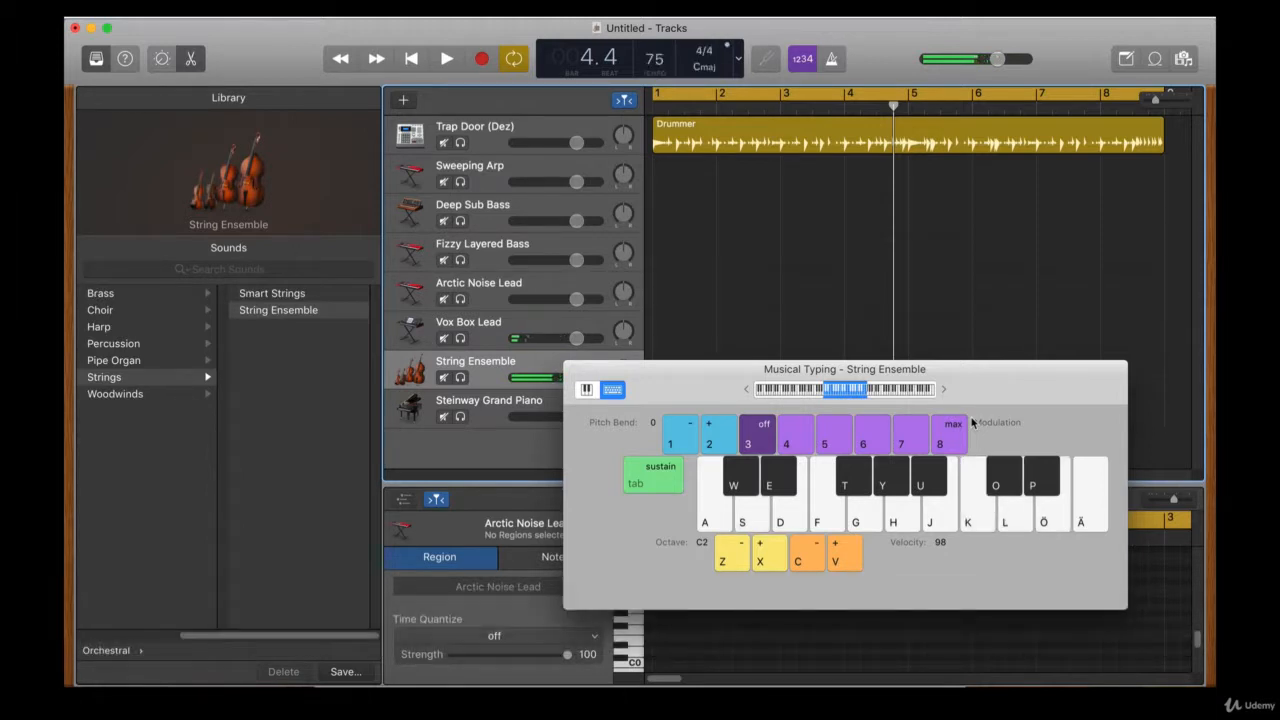
{"action": "key", "text": "k"}
{"action": "key", "text": "odiaeresis"}
{"action": "key", "text": "f"}
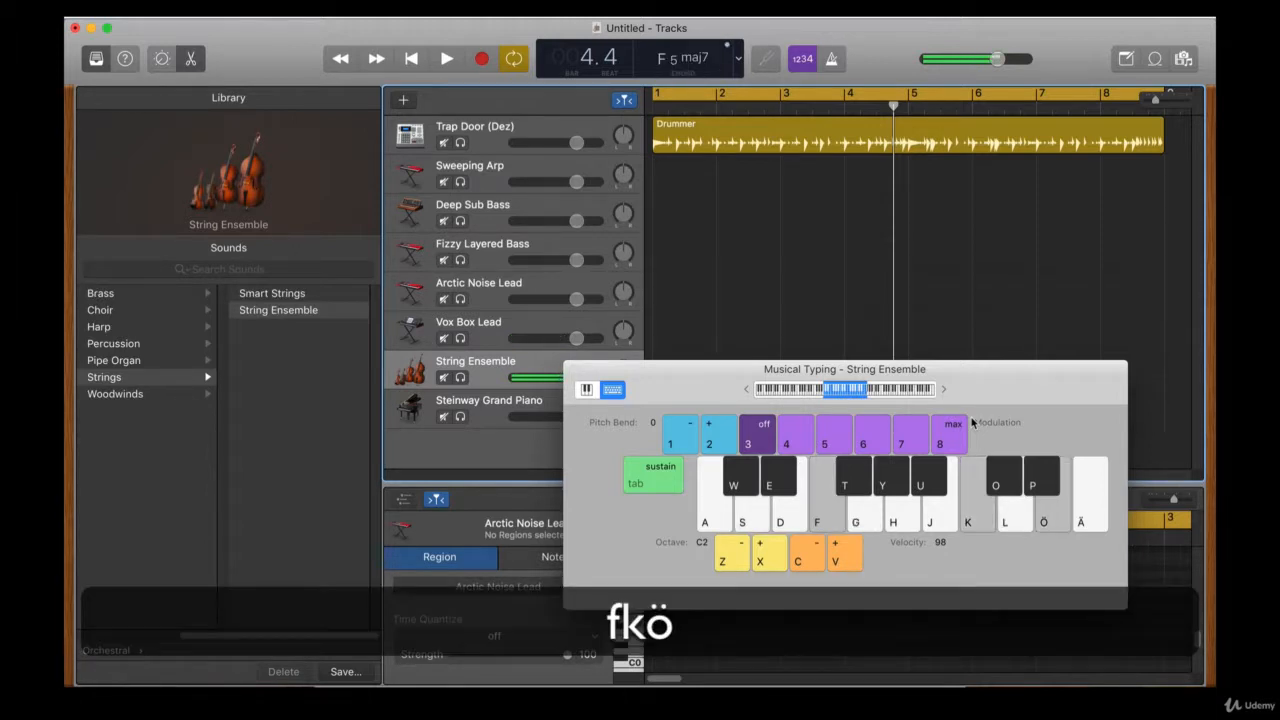
{"action": "key", "text": "k"}
{"action": "key", "text": "d"}
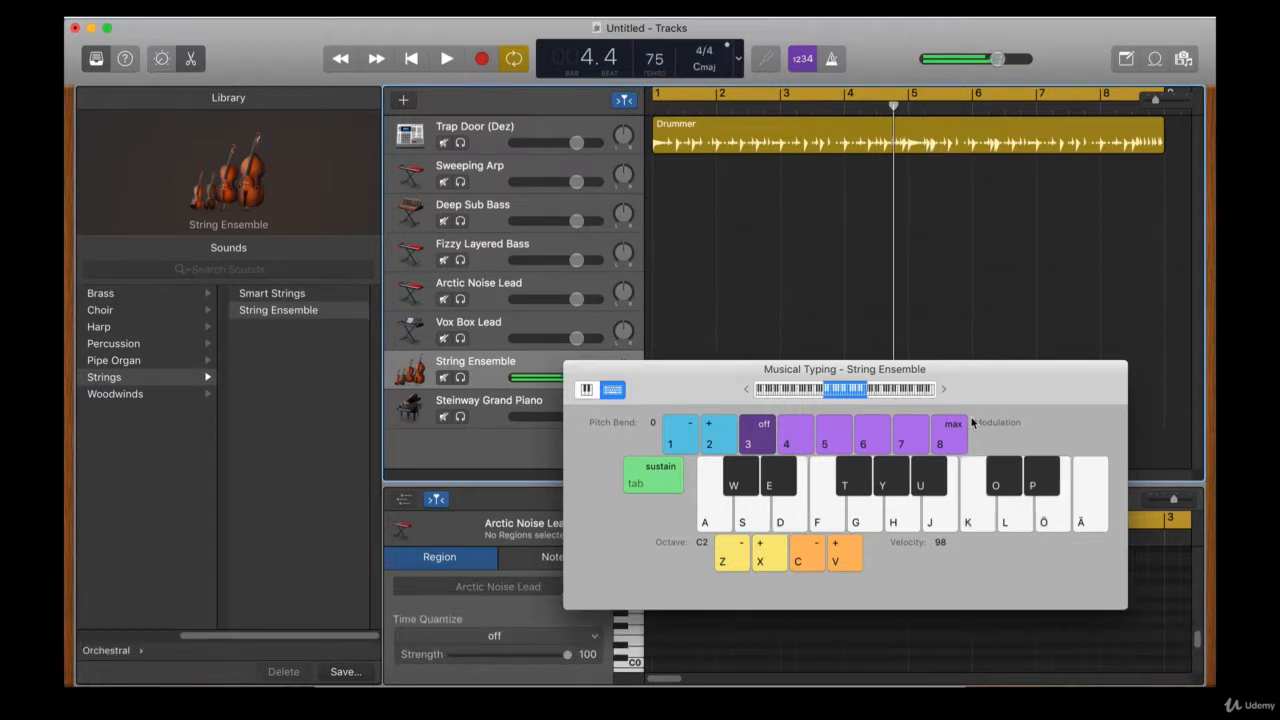
Select the Steinway Grand Piano track and audition it with a melody and chords using the notes C, D, E, G and A
{"action": "key", "text": "Down"}
{"action": "key", "text": "d"}
{"action": "key", "text": "d"}
{"action": "key", "text": "k"}
{"action": "key", "text": "odiaeresis"}
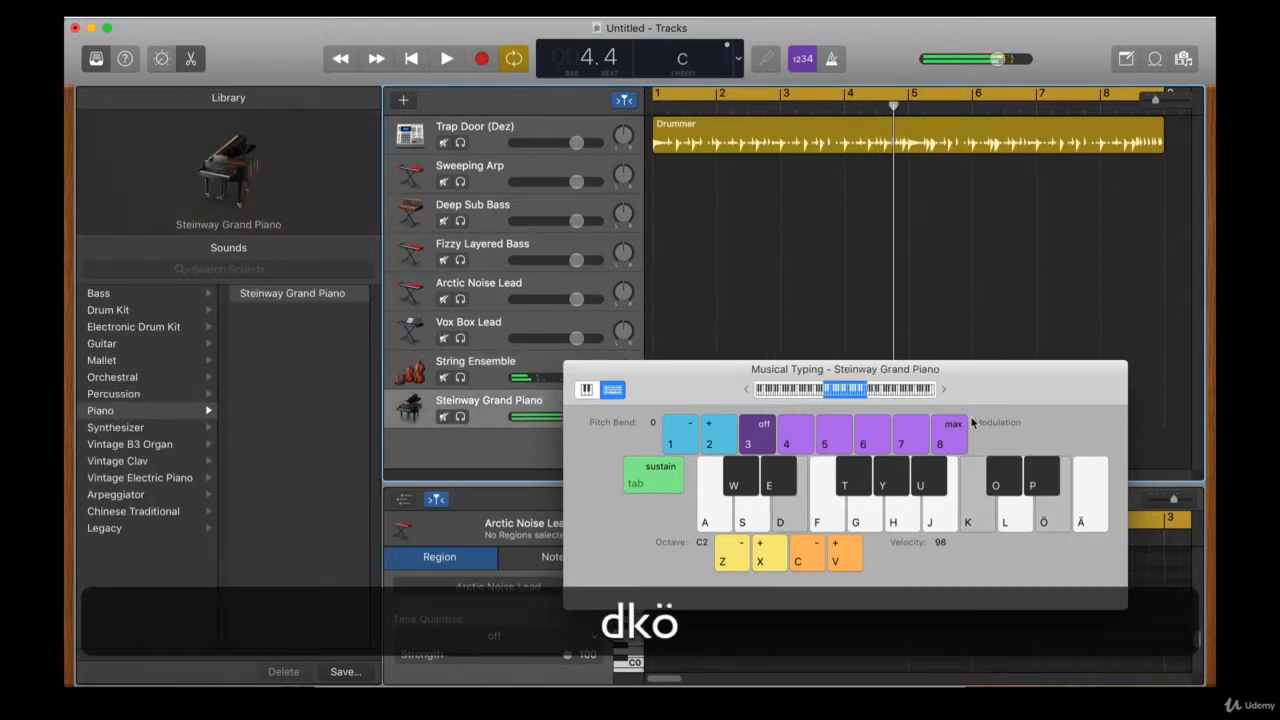
{"action": "key", "text": "k"}
{"action": "key", "text": "d"}
{"action": "key", "text": "odiaeresis"}
{"action": "key", "text": "odiaeresis"}
{"action": "key", "text": "s"}
{"action": "key", "text": "k"}
{"action": "key", "text": "k"}
{"action": "key", "text": "s"}
{"action": "key", "text": "odiaeresis"}
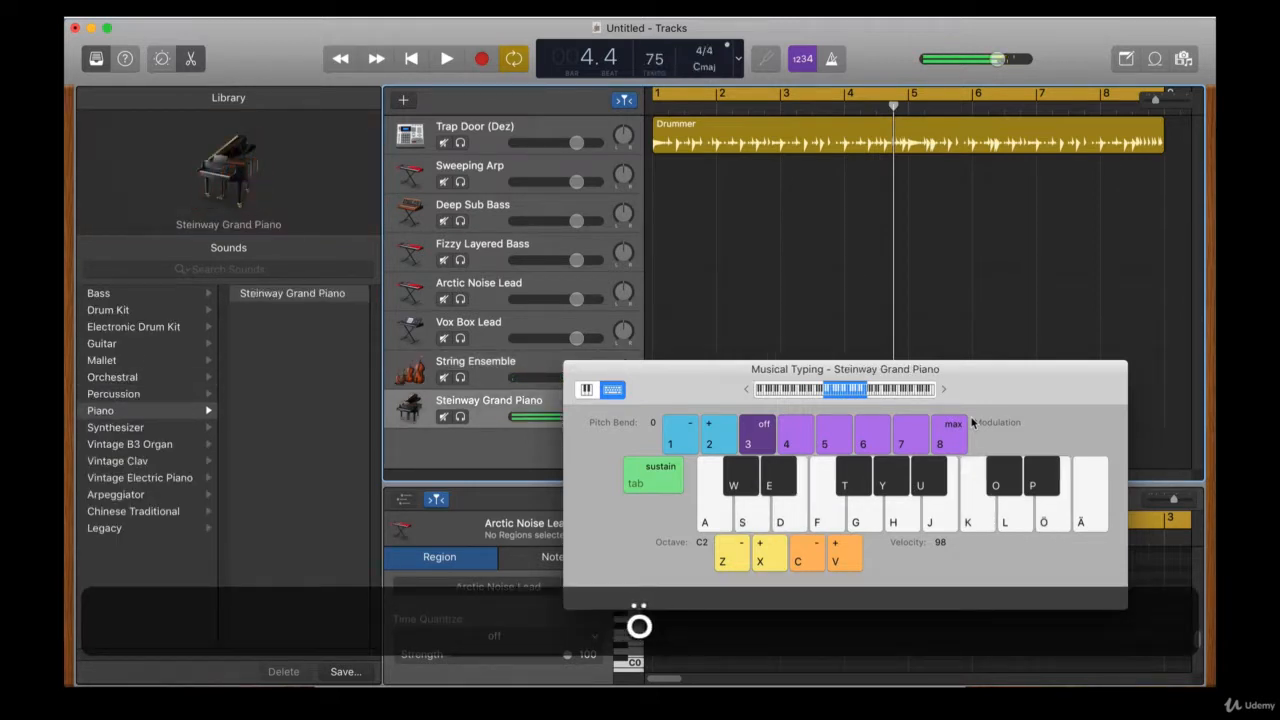
{"action": "key", "text": "g"}
{"action": "key", "text": "k"}
{"action": "key", "text": "odiaeresis"}
{"action": "key", "text": "g"}
{"action": "key", "text": "k"}
{"action": "key", "text": "odiaeresis"}
{"action": "key", "text": "h"}
{"action": "key", "text": "odiaeresis"}
{"action": "key", "text": "h"}
{"action": "key", "text": "k"}
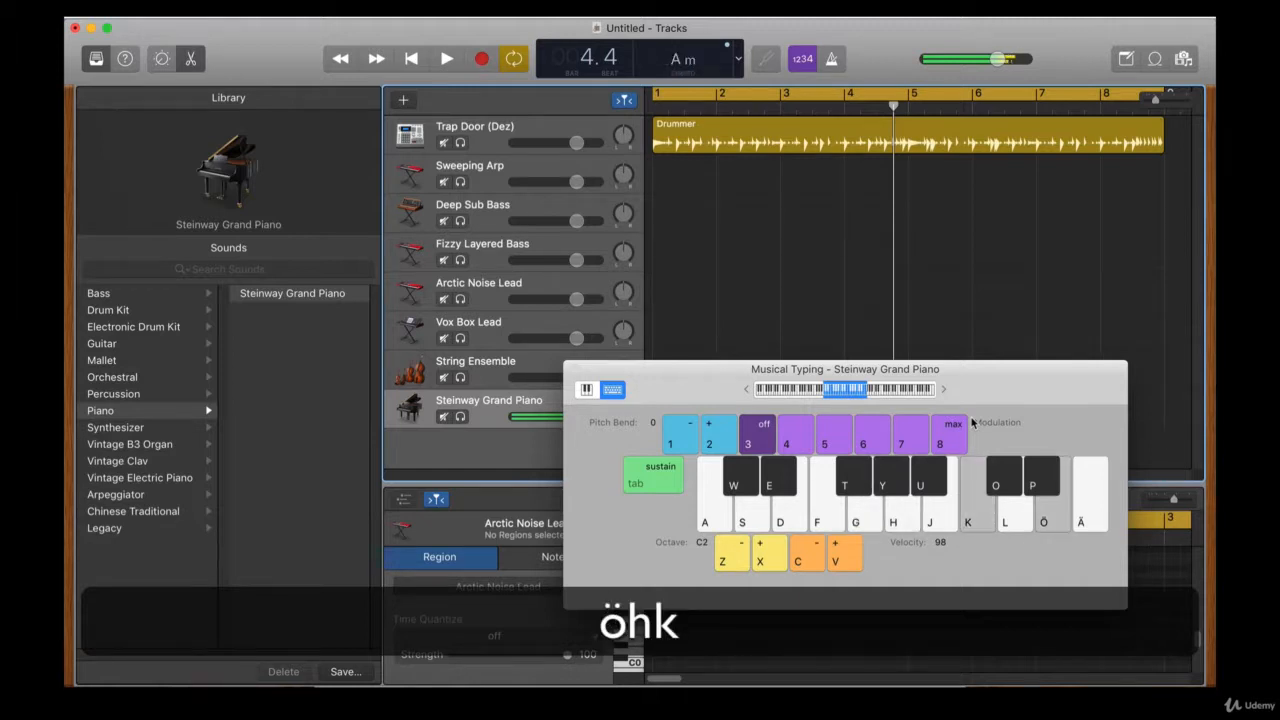
{"action": "key", "text": "k"}
{"action": "key", "text": "odiaeresis"}
{"action": "key", "text": "k"}
{"action": "key", "text": "s"}
{"action": "key", "text": "odiaeresis"}
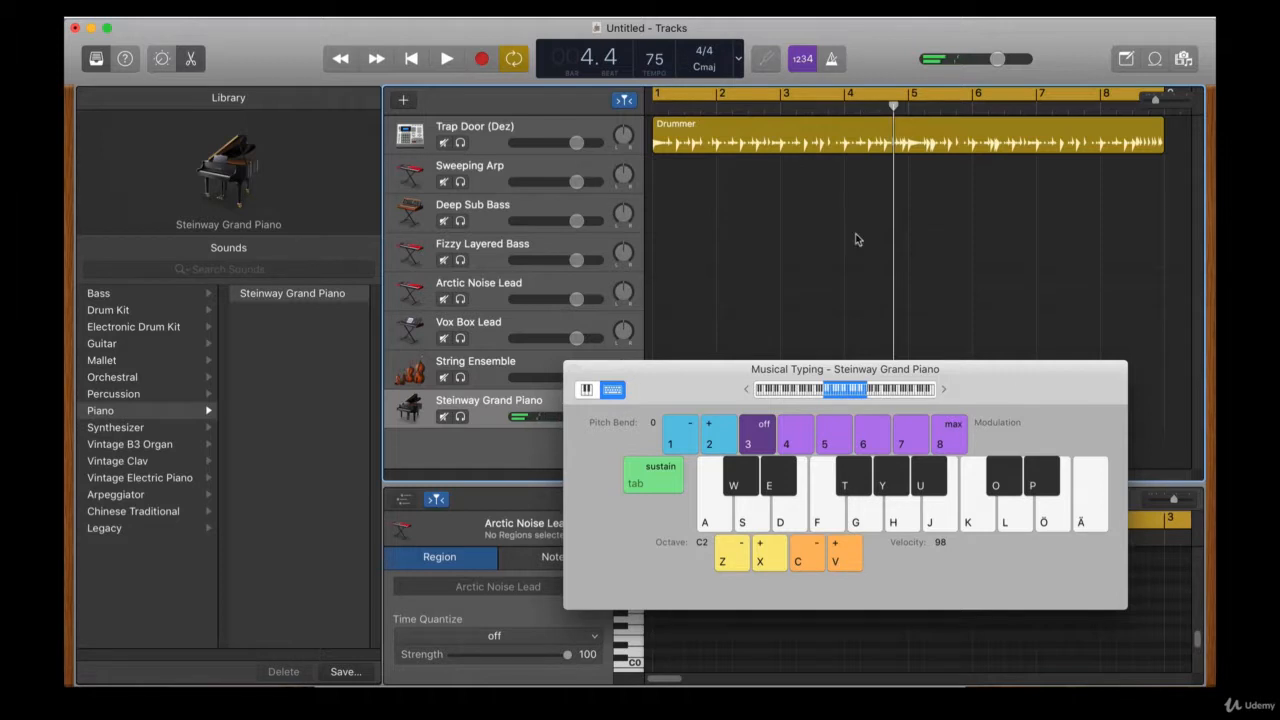
Look through the Sweeping Arp, Deep Sub Bass and Fizzy Layered Bass tracks and move Musical Typing below the track list
{"action": "left_click_drag", "start_coordinate": [652, 382], "coordinate": [802, 382]}
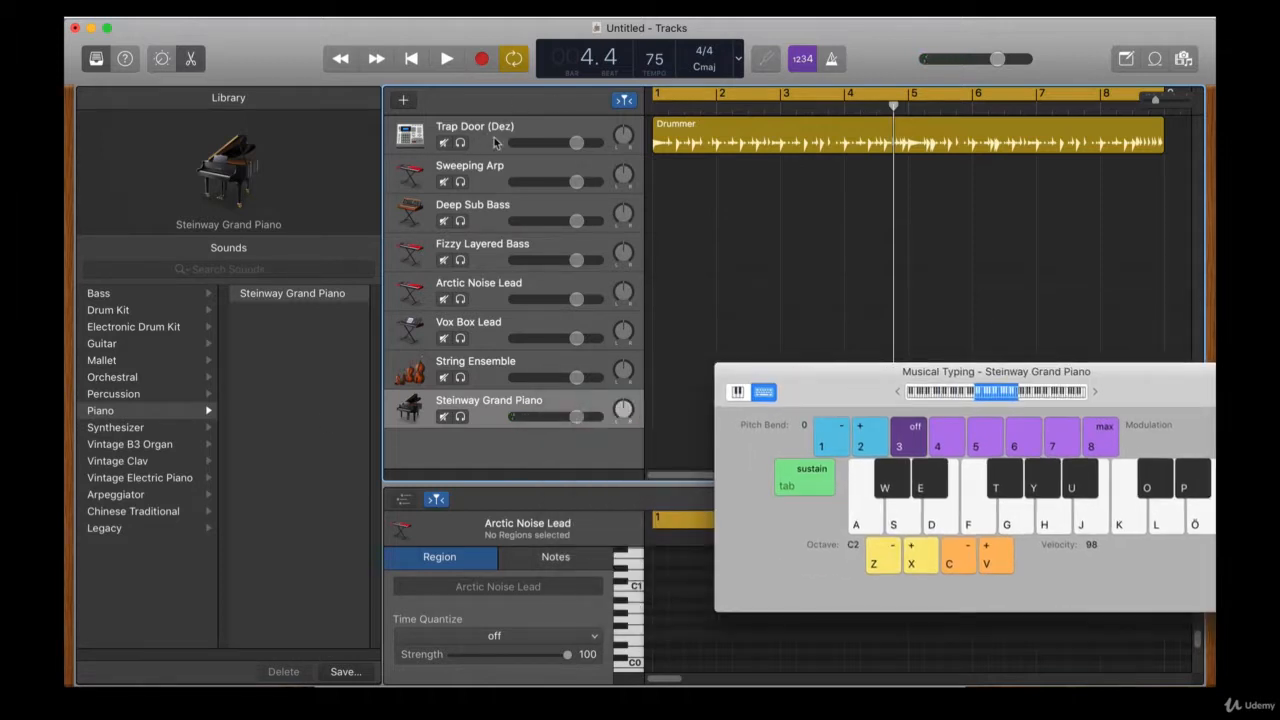
{"action": "left_click", "coordinate": [494, 177]}
{"action": "left_click", "coordinate": [490, 212]}
{"action": "left_click", "coordinate": [490, 250]}
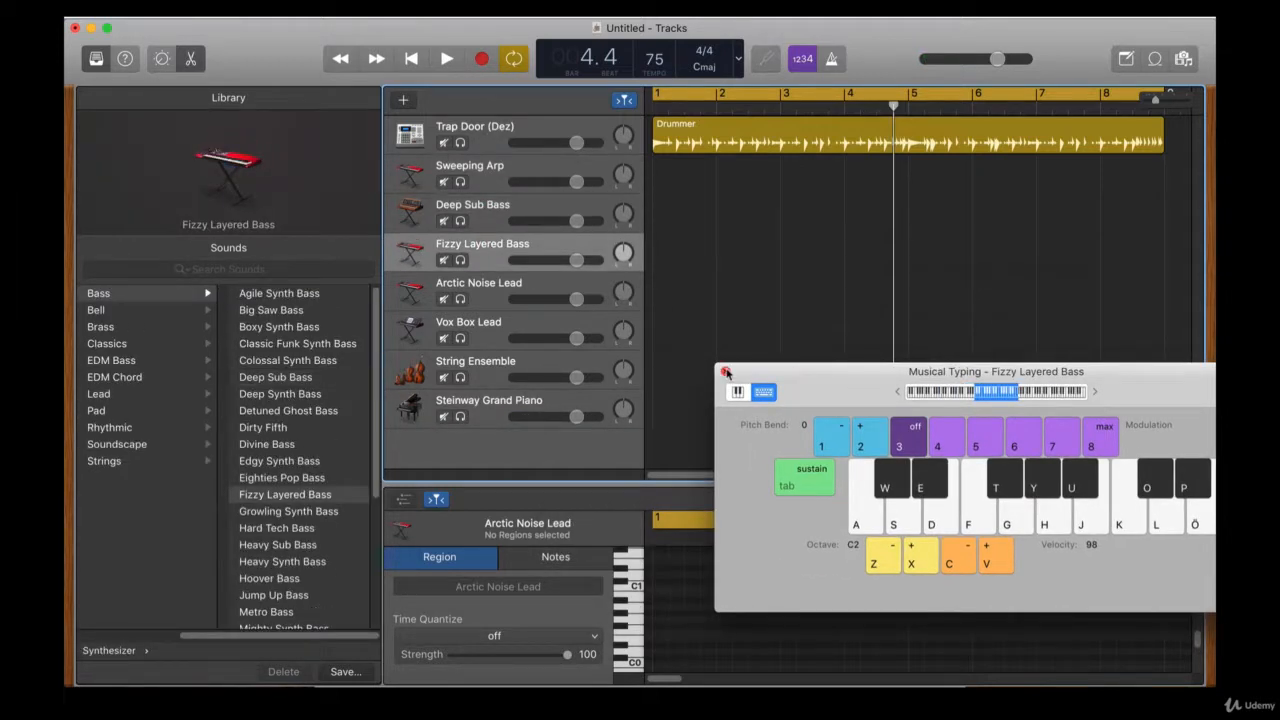
{"action": "left_click_drag", "start_coordinate": [799, 378], "coordinate": [630, 488]}
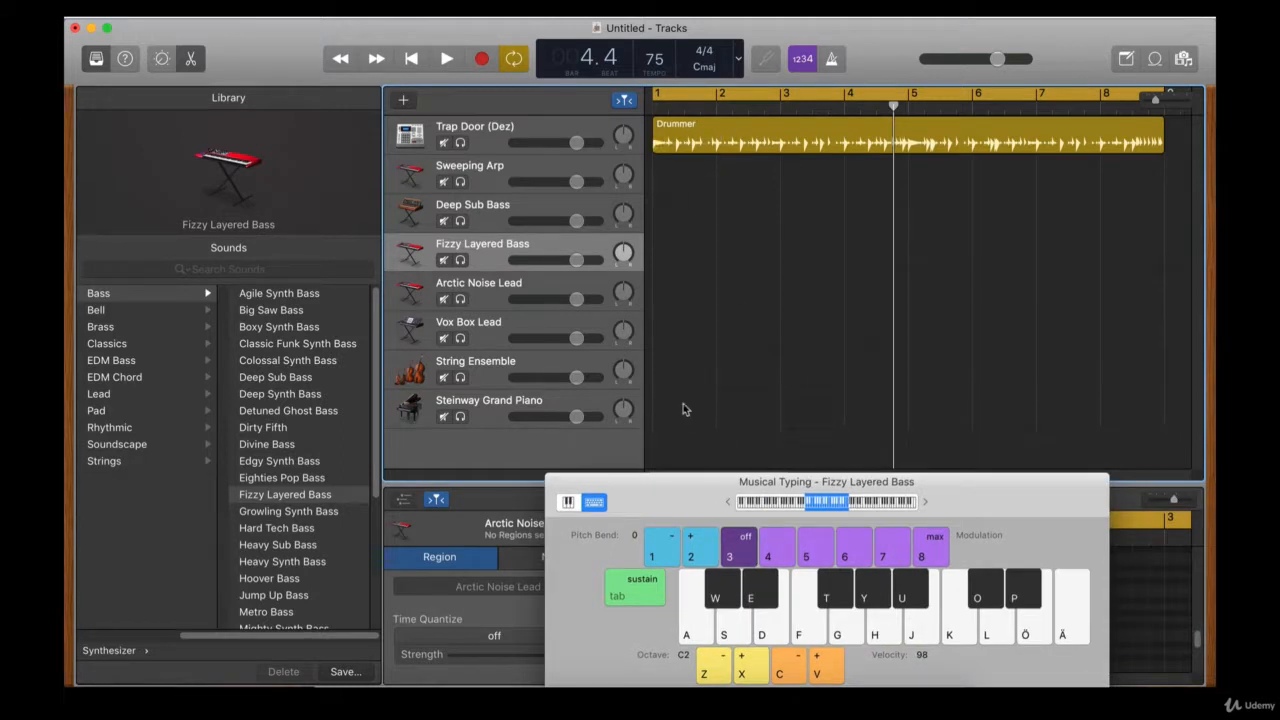
{"action": "left_click_drag", "start_coordinate": [710, 509], "coordinate": [392, 470]}
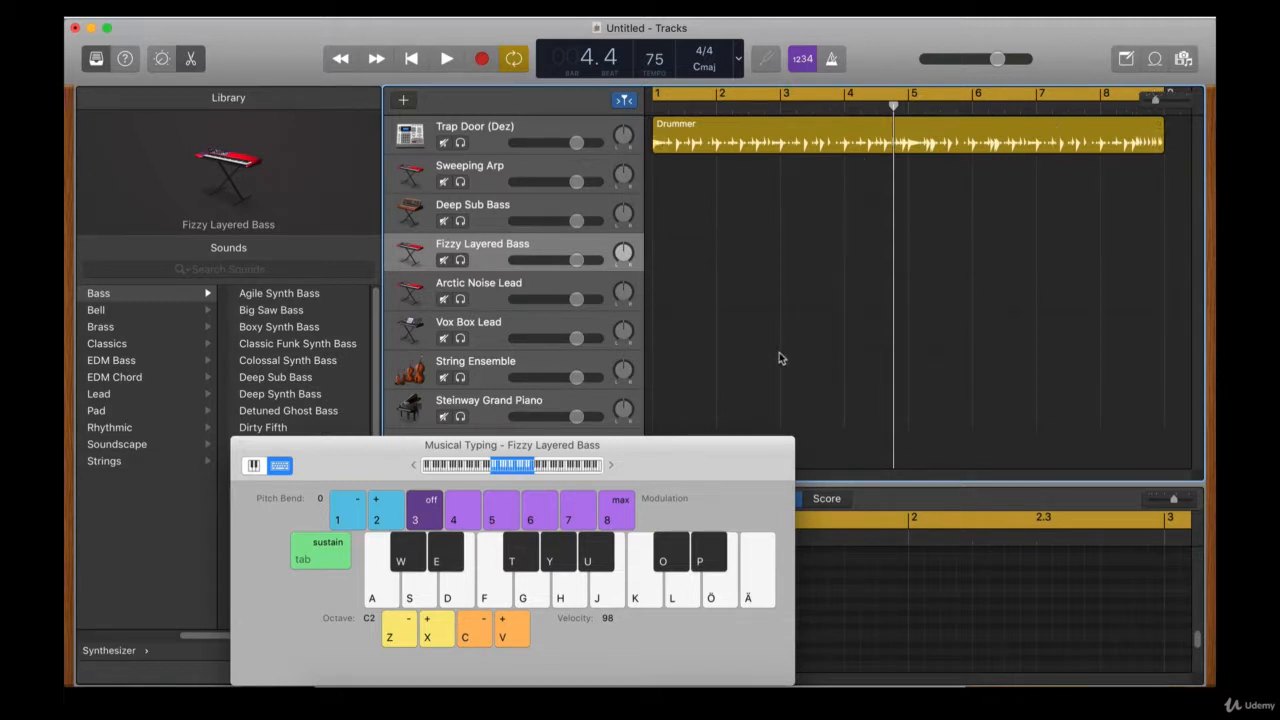
Record long F and D notes followed by a short A on the Sweeping Arp track, starting at bar 2
{"action": "left_click", "coordinate": [536, 172]}
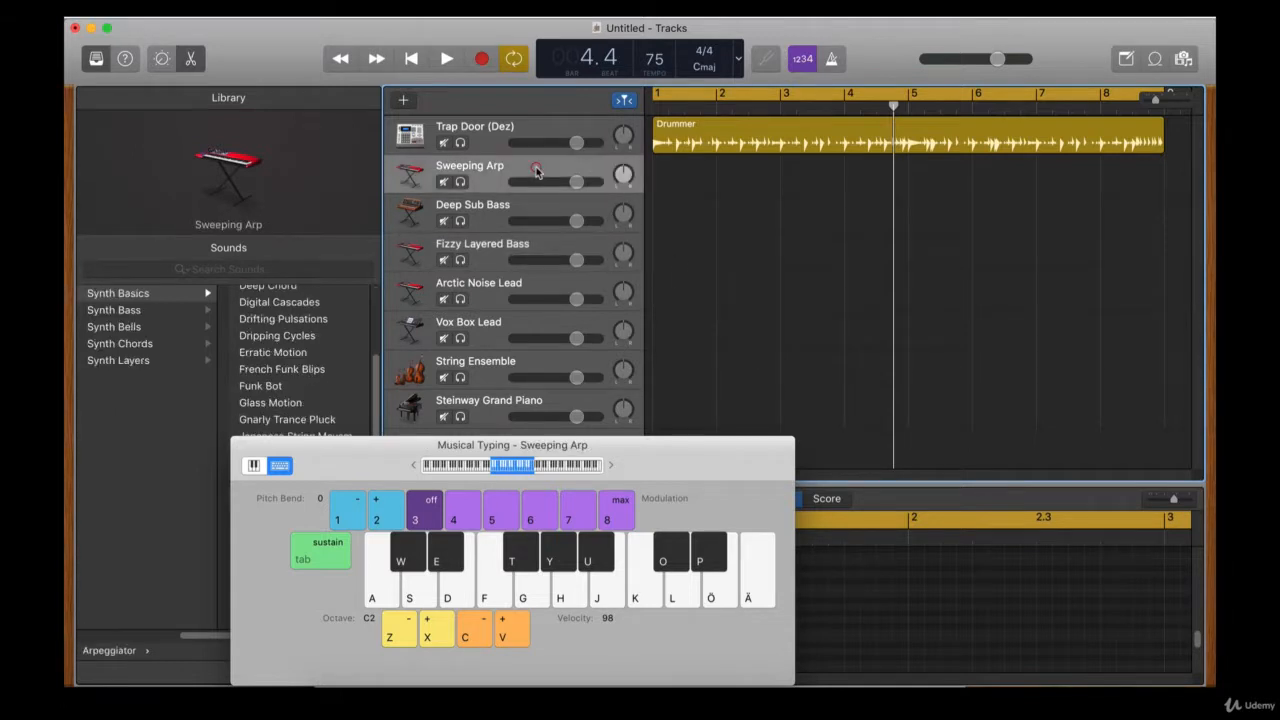
{"action": "left_click", "coordinate": [481, 59]}
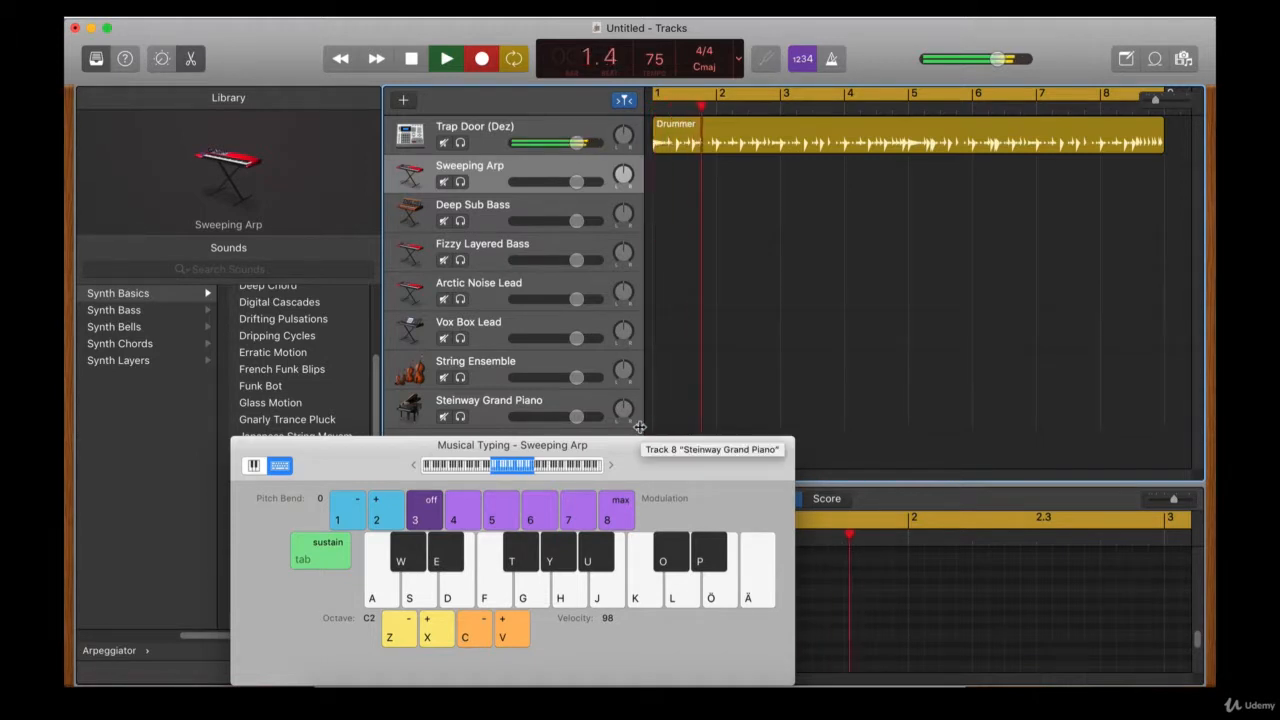
{"action": "key", "text": "f"}
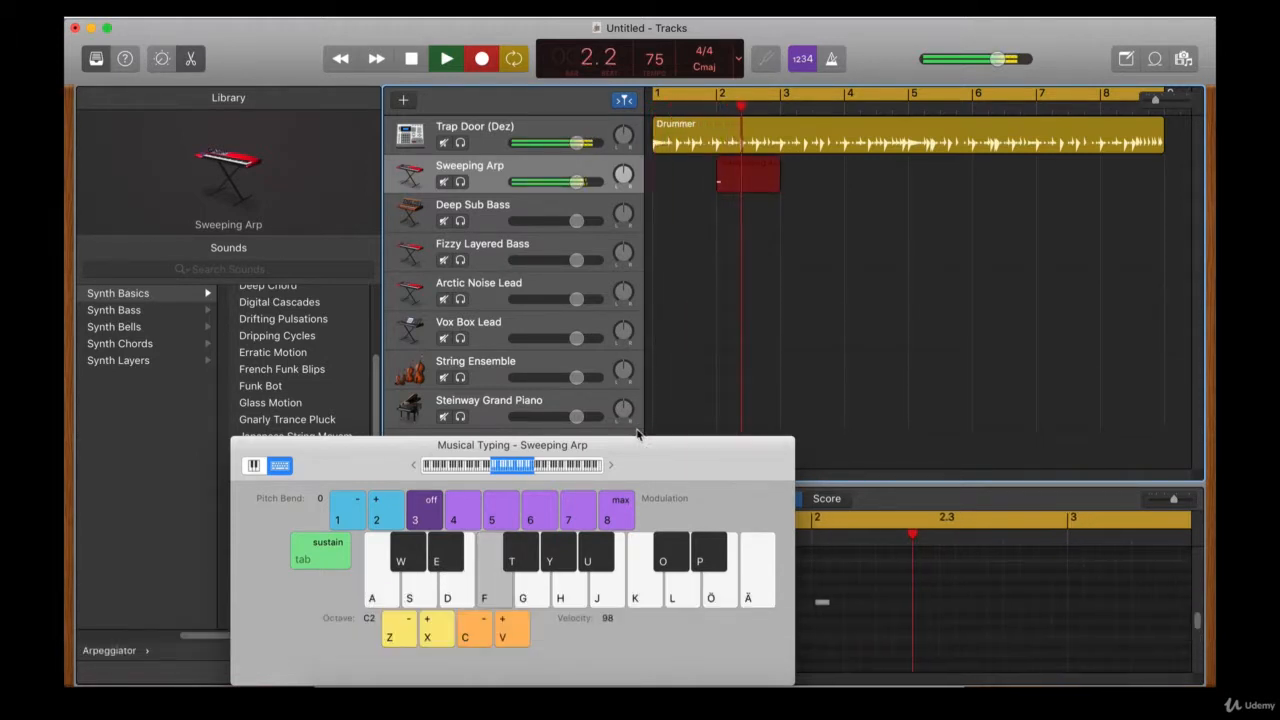
{"action": "key", "text": "s"}
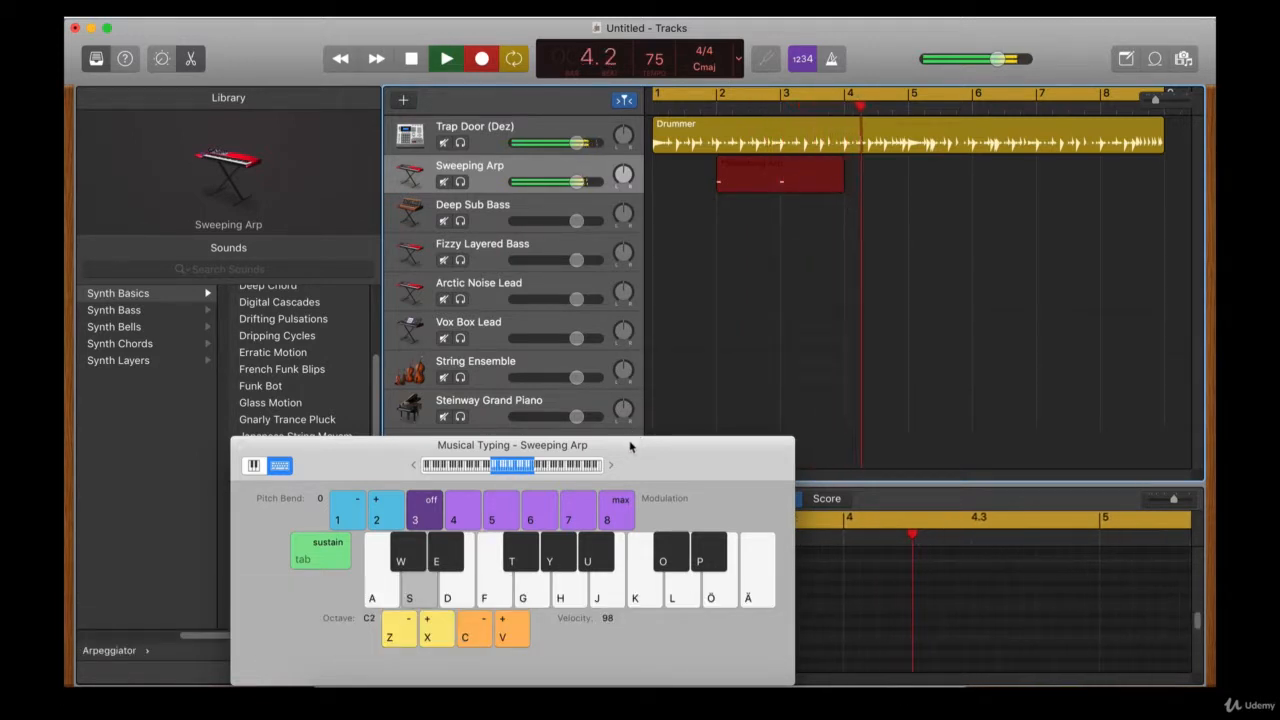
{"action": "key", "text": "h"}
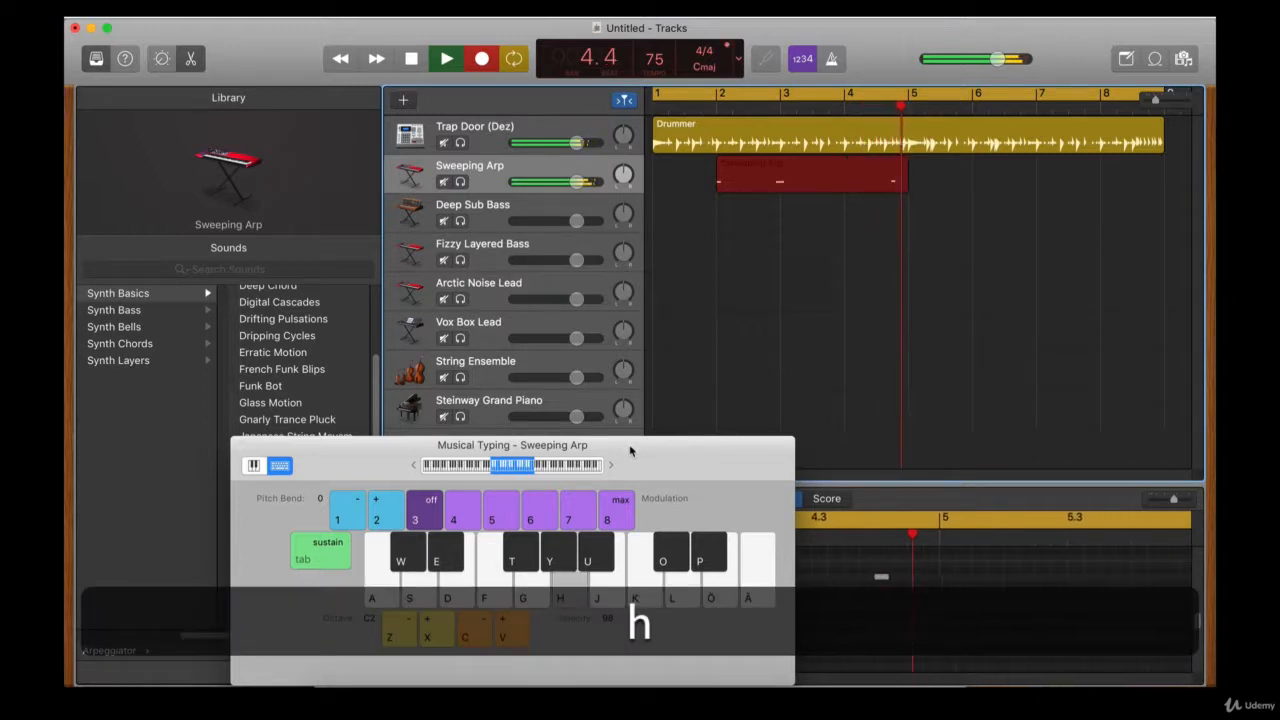
{"action": "key", "text": "space"}
Move the recorded Sweeping Arp region to start at bar 1 and close Musical Typing
{"action": "left_click_drag", "start_coordinate": [743, 184], "coordinate": [679, 184]}
{"action": "left_click_drag", "start_coordinate": [564, 441], "coordinate": [750, 334]}
{"action": "left_click", "coordinate": [461, 331]}
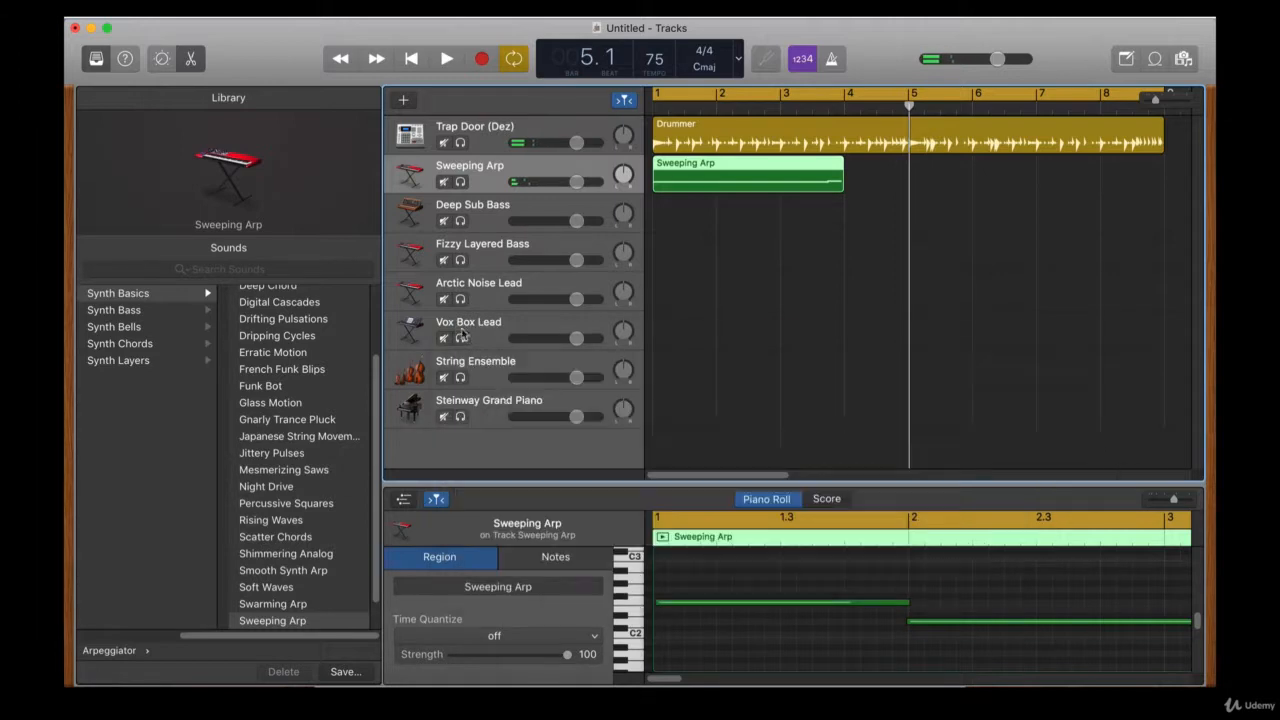
Open the Sweeping Arp region in the Piano Roll and enlarge the editor to show all its notes
{"action": "left_click", "coordinate": [719, 558]}
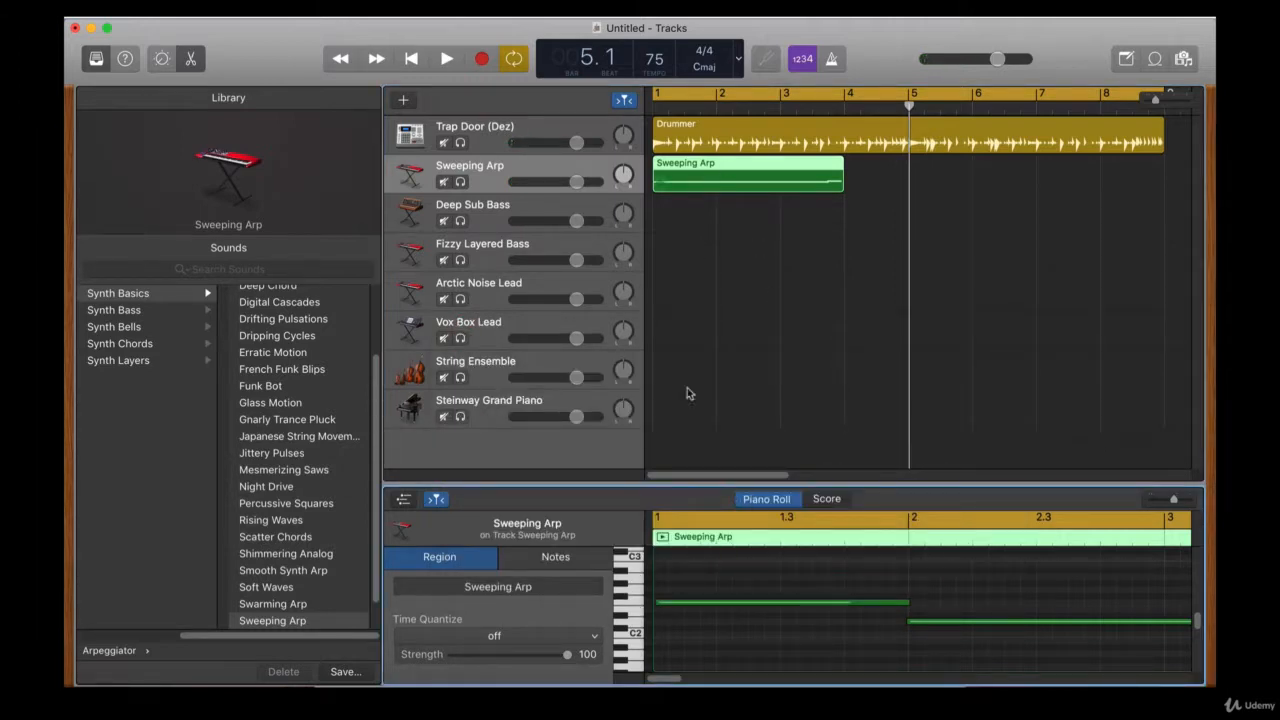
{"action": "left_click", "coordinate": [803, 250]}
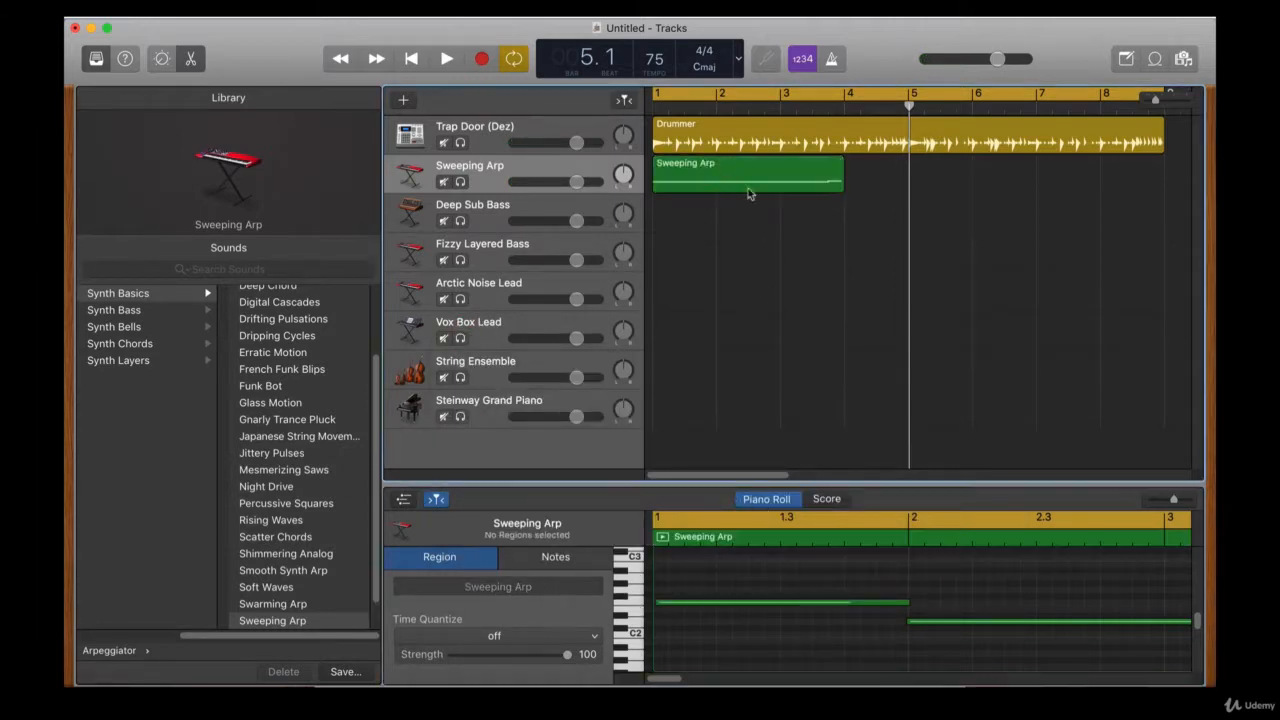
{"action": "double_click", "coordinate": [706, 168]}
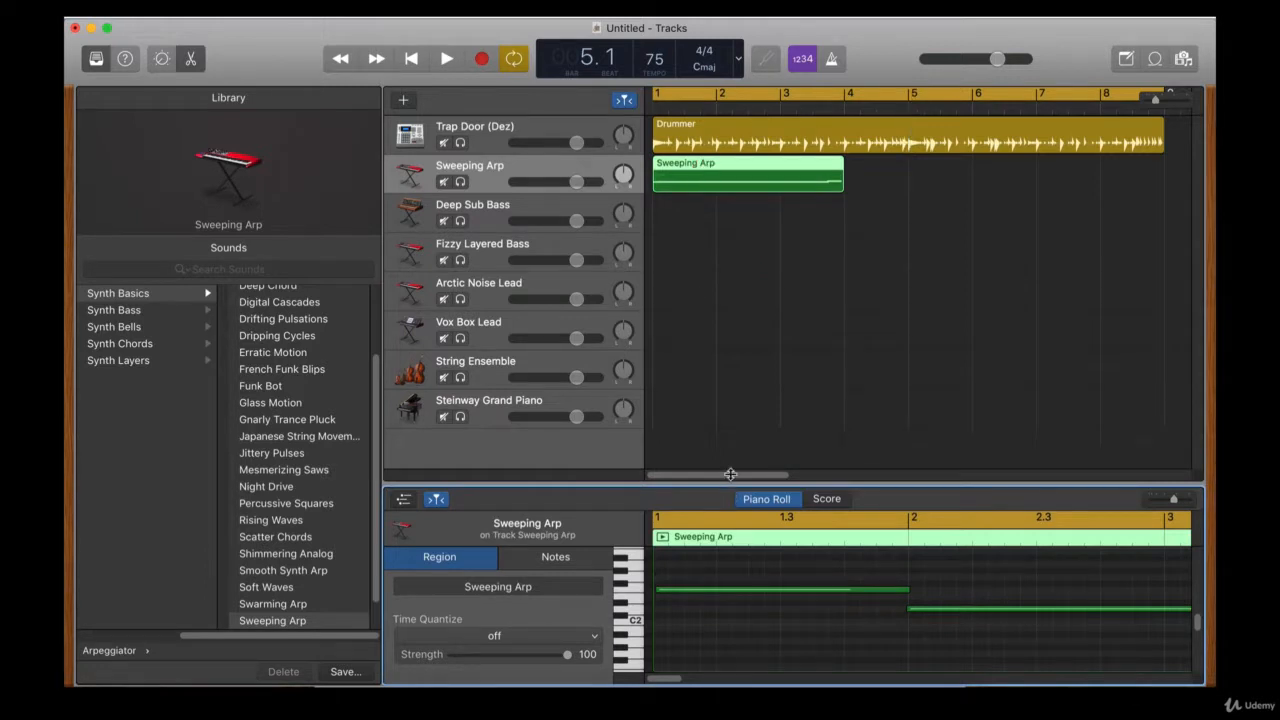
{"action": "left_click_drag", "start_coordinate": [730, 474], "coordinate": [718, 168]}
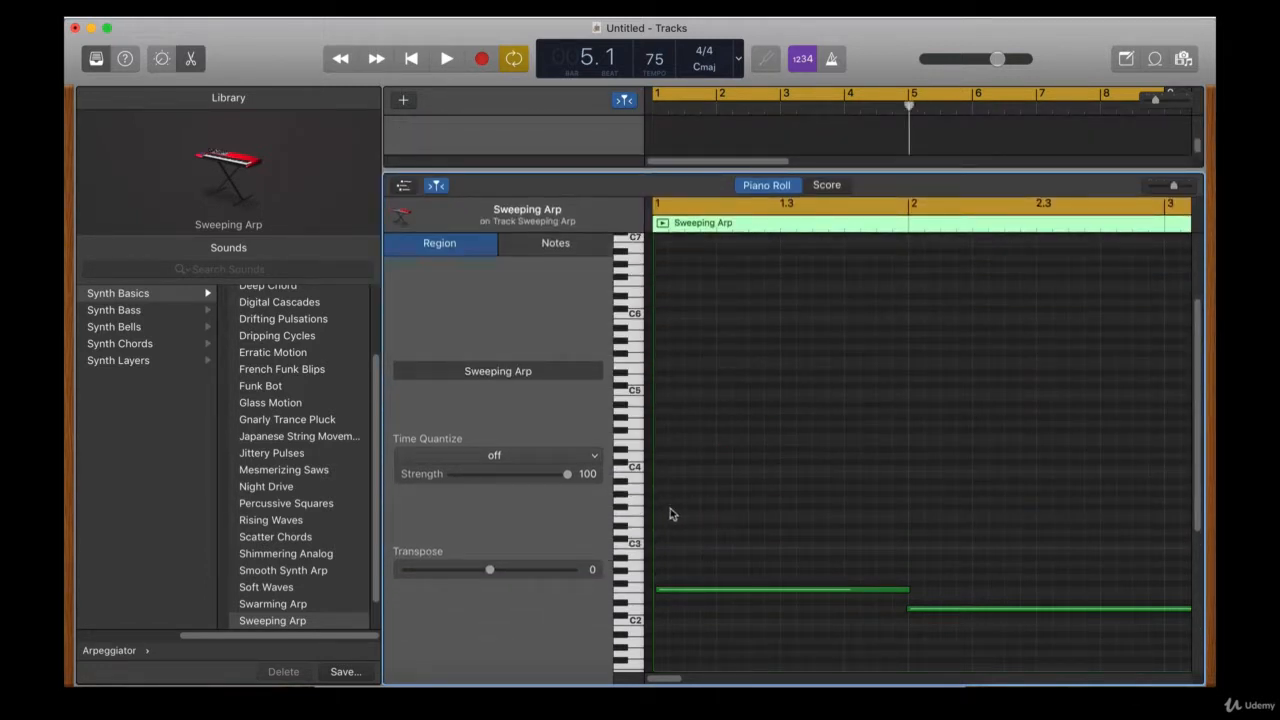
{"action": "scroll", "coordinate": [687, 538], "scroll_direction": "down", "scroll_amount": 1}
{"action": "scroll", "coordinate": [687, 538], "scroll_direction": "right", "scroll_amount": 4}
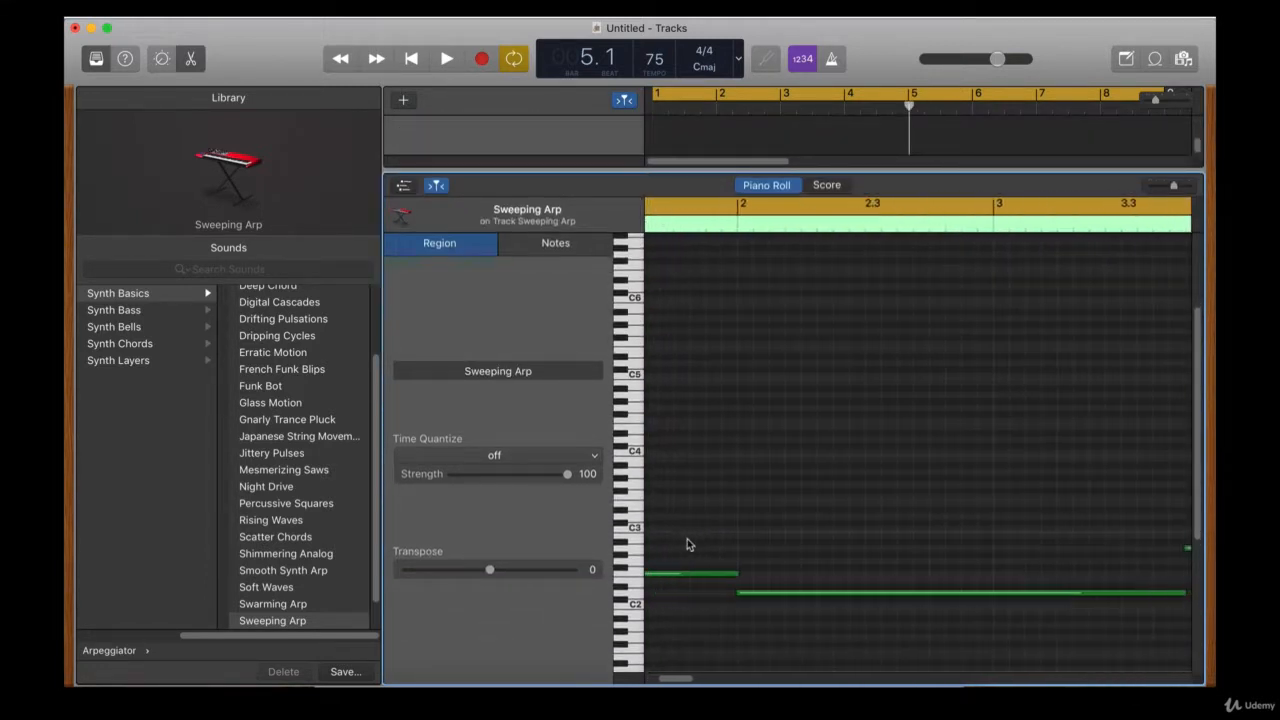
{"action": "scroll", "coordinate": [687, 540], "scroll_direction": "down", "scroll_amount": 5}
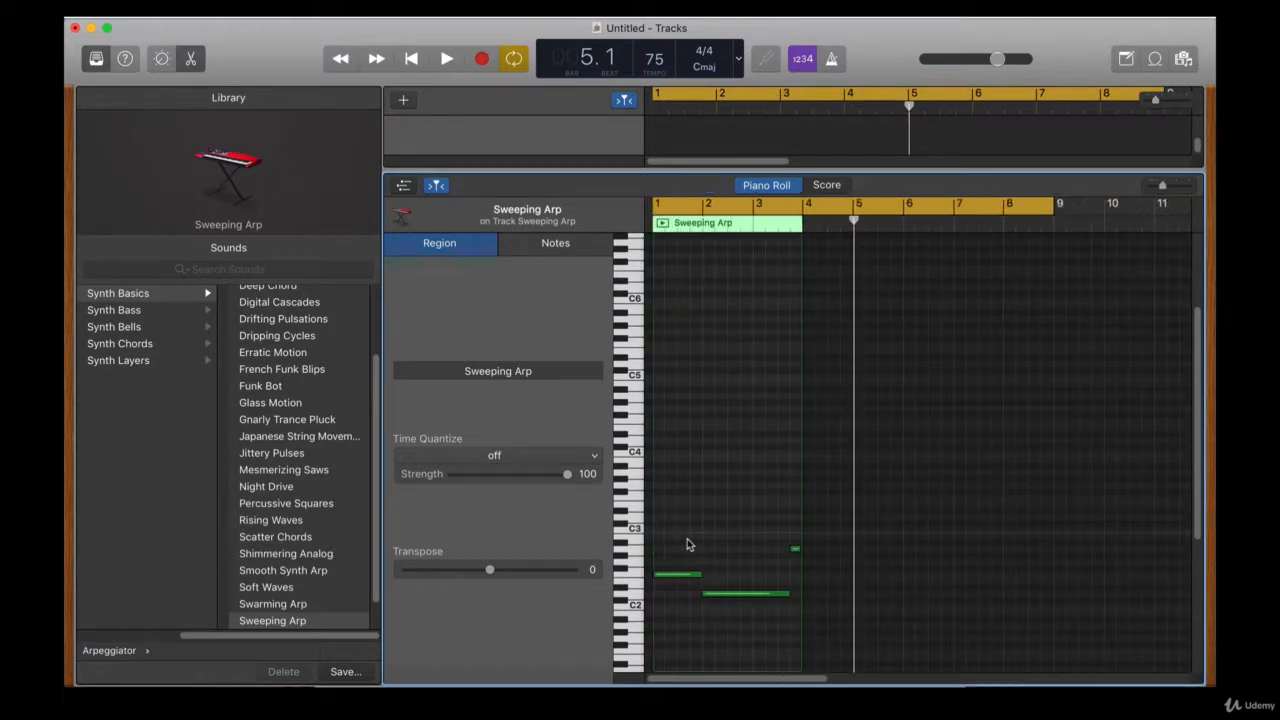
{"action": "scroll", "coordinate": [687, 540], "scroll_direction": "right", "scroll_amount": 1}
{"action": "scroll", "coordinate": [687, 538], "scroll_direction": "left", "scroll_amount": 2}
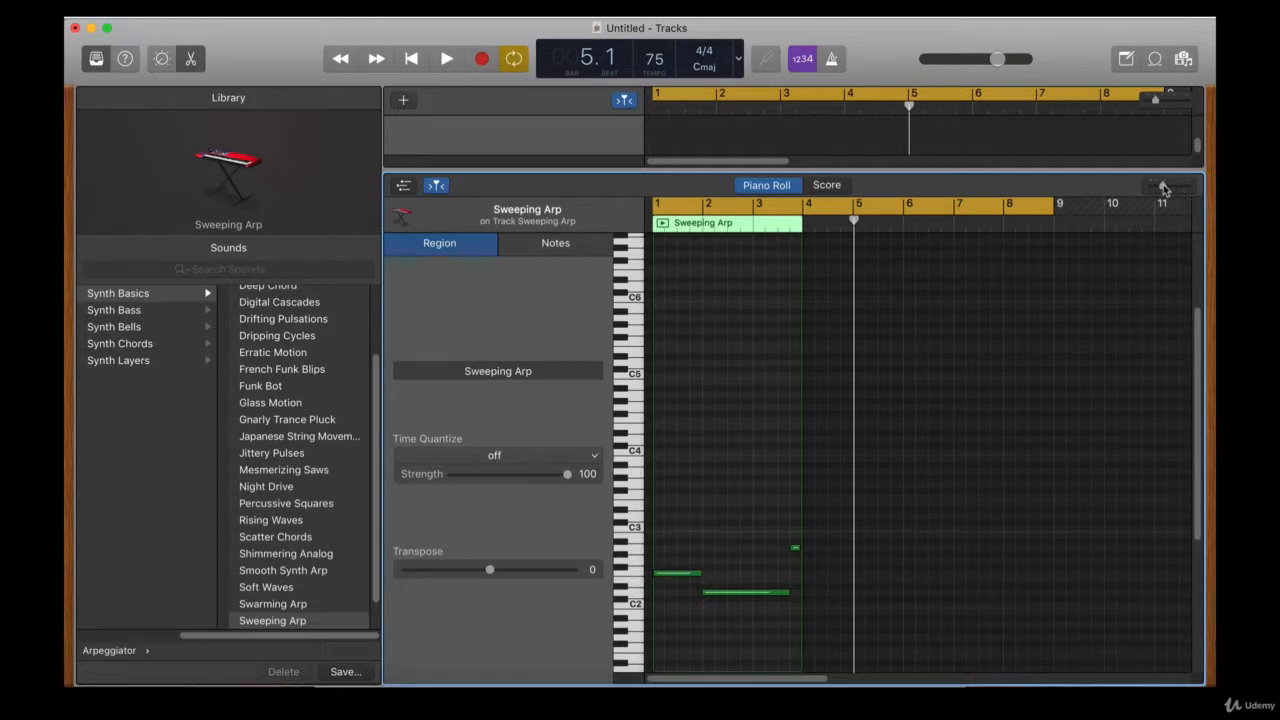
{"action": "mouse_move", "coordinate": [1163, 187]}
{"action": "left_mouse_down"}
{"action": "mouse_move", "coordinate": [1179, 188]}
{"action": "mouse_move", "coordinate": [1160, 188]}
{"action": "left_mouse_up"}
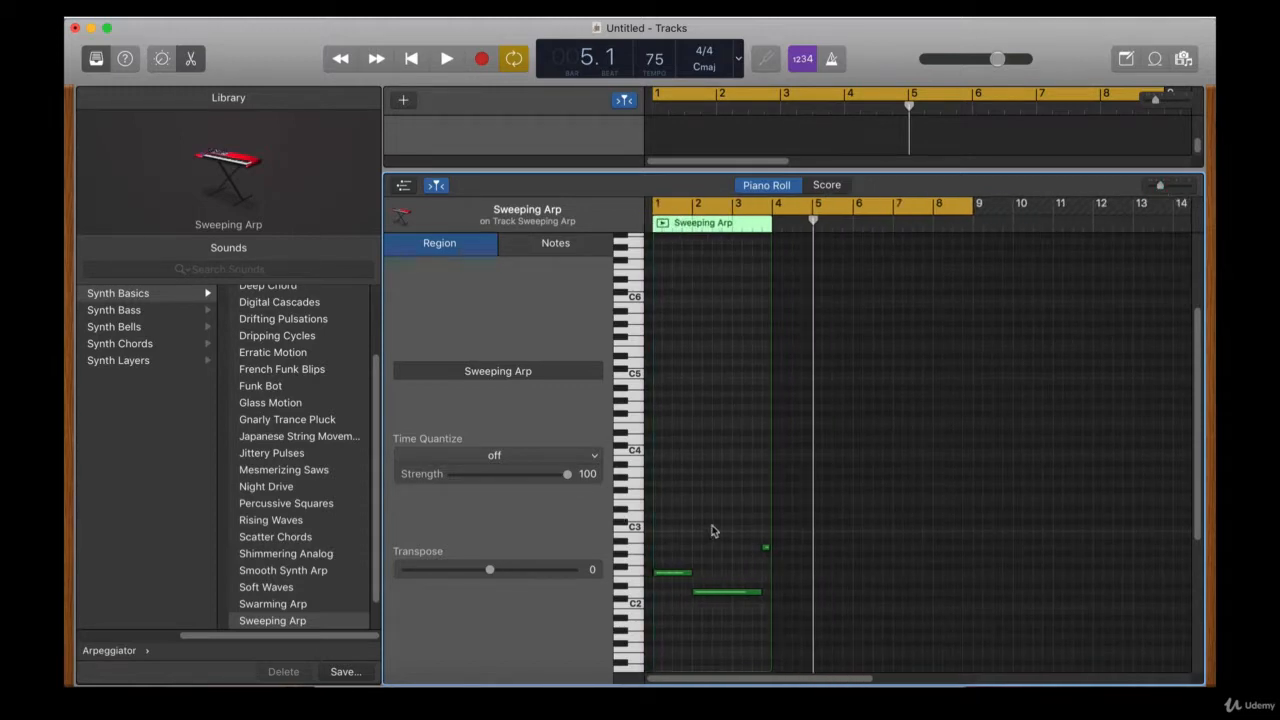
{"action": "left_click", "coordinate": [862, 475], "text": "ctrl+alt"}
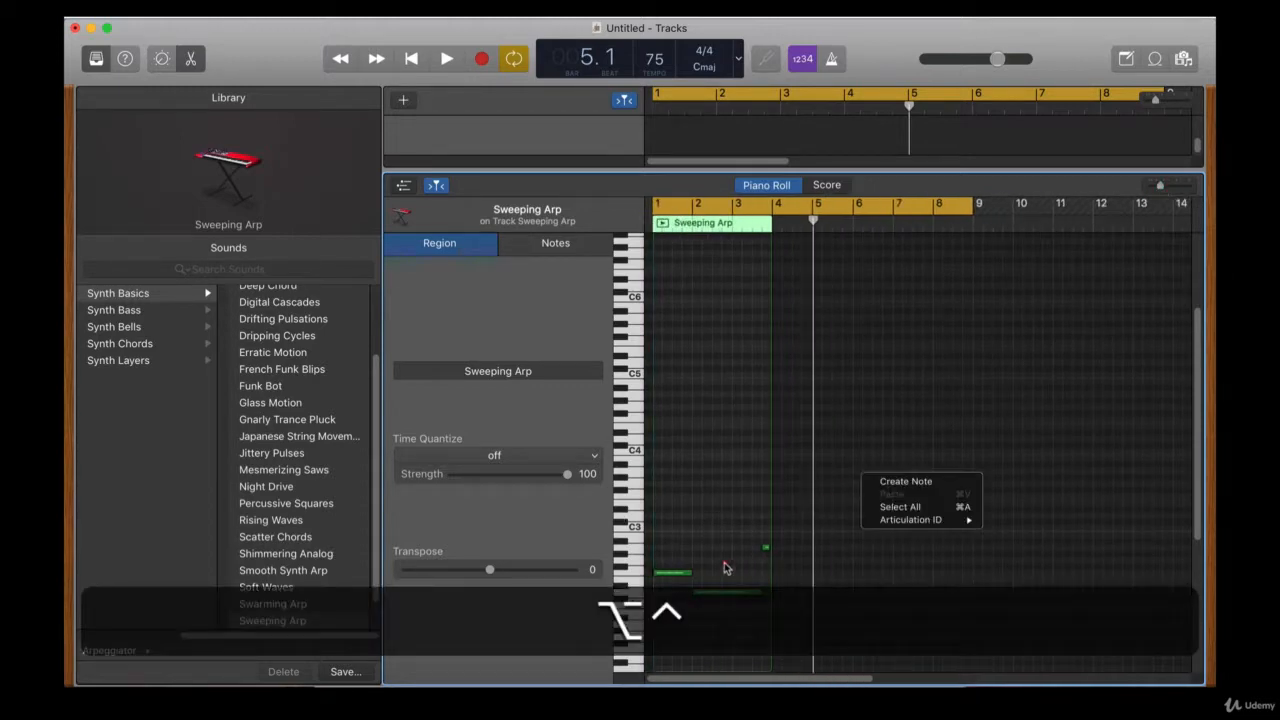
{"action": "left_click", "coordinate": [729, 552]}
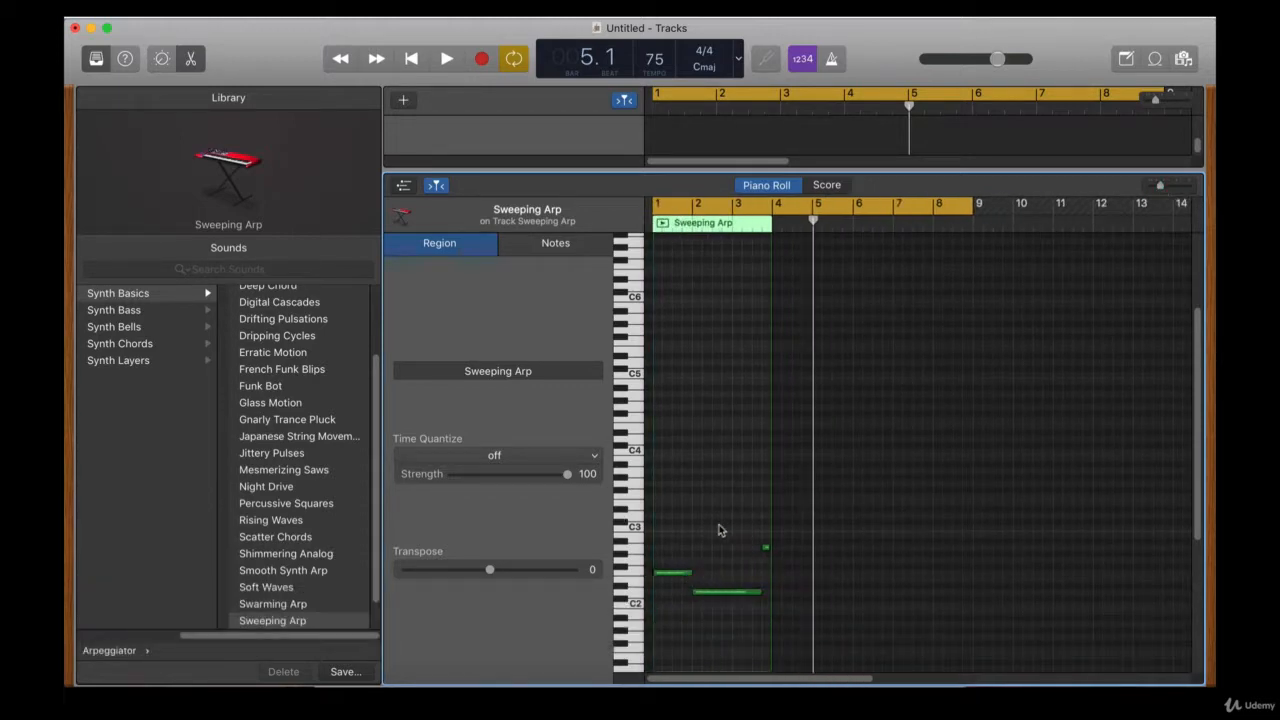
{"action": "left_click", "coordinate": [713, 519], "text": "ctrl+alt"}
{"action": "left_click", "coordinate": [703, 478]}
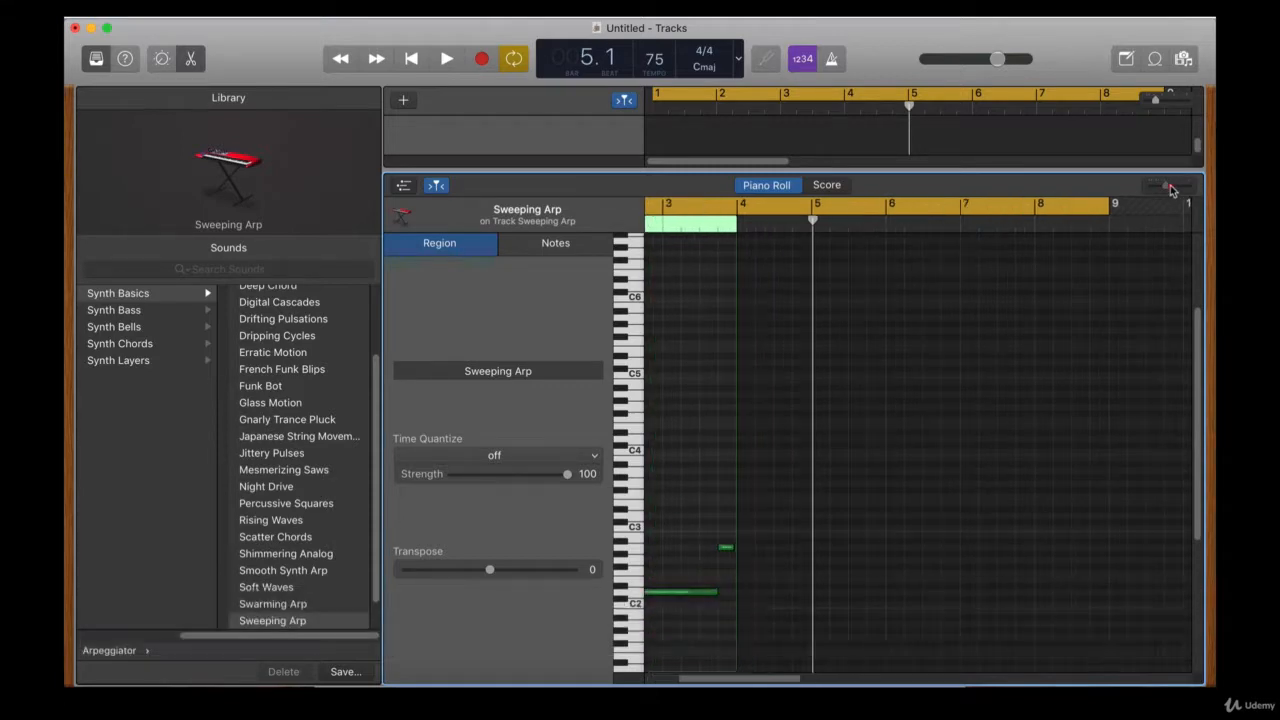
Select all the notes in the Sweeping Arp region and quantize their timing to 1/16 Note
{"action": "left_click_drag", "start_coordinate": [1163, 192], "coordinate": [1172, 188]}
{"action": "left_click_drag", "start_coordinate": [734, 686], "coordinate": [676, 690]}
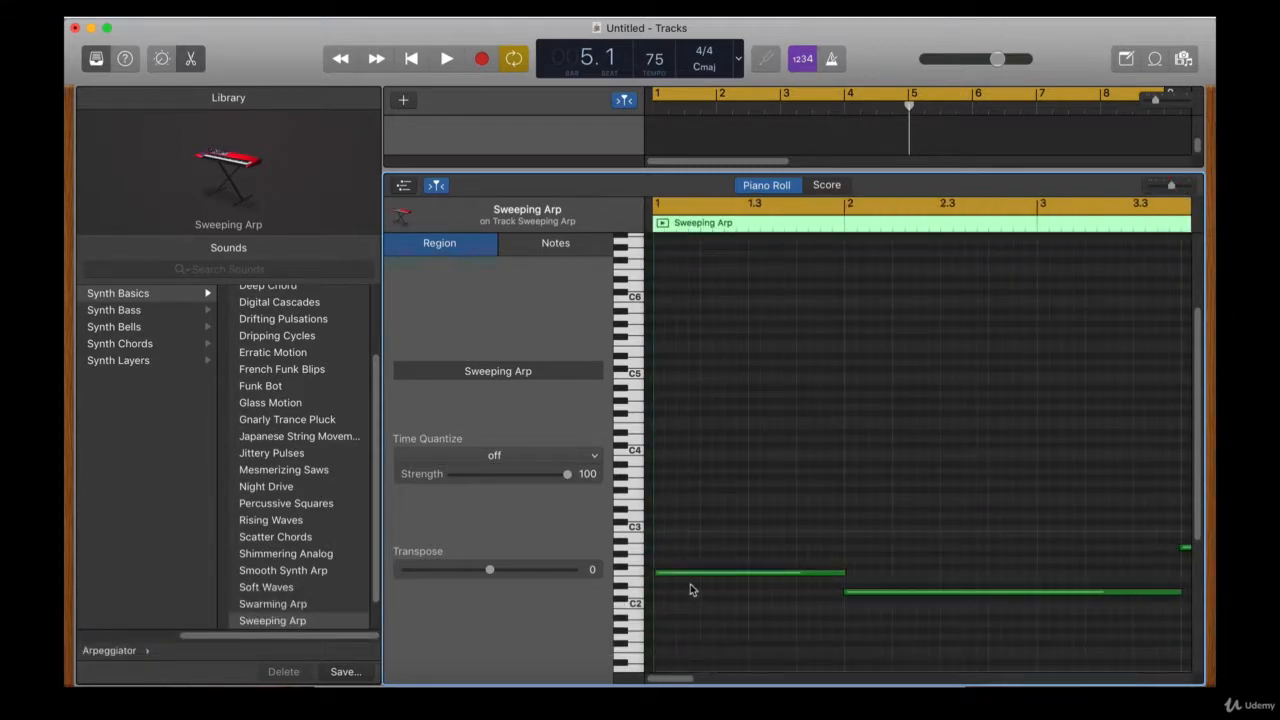
{"action": "left_click_drag", "start_coordinate": [702, 530], "coordinate": [1163, 636]}
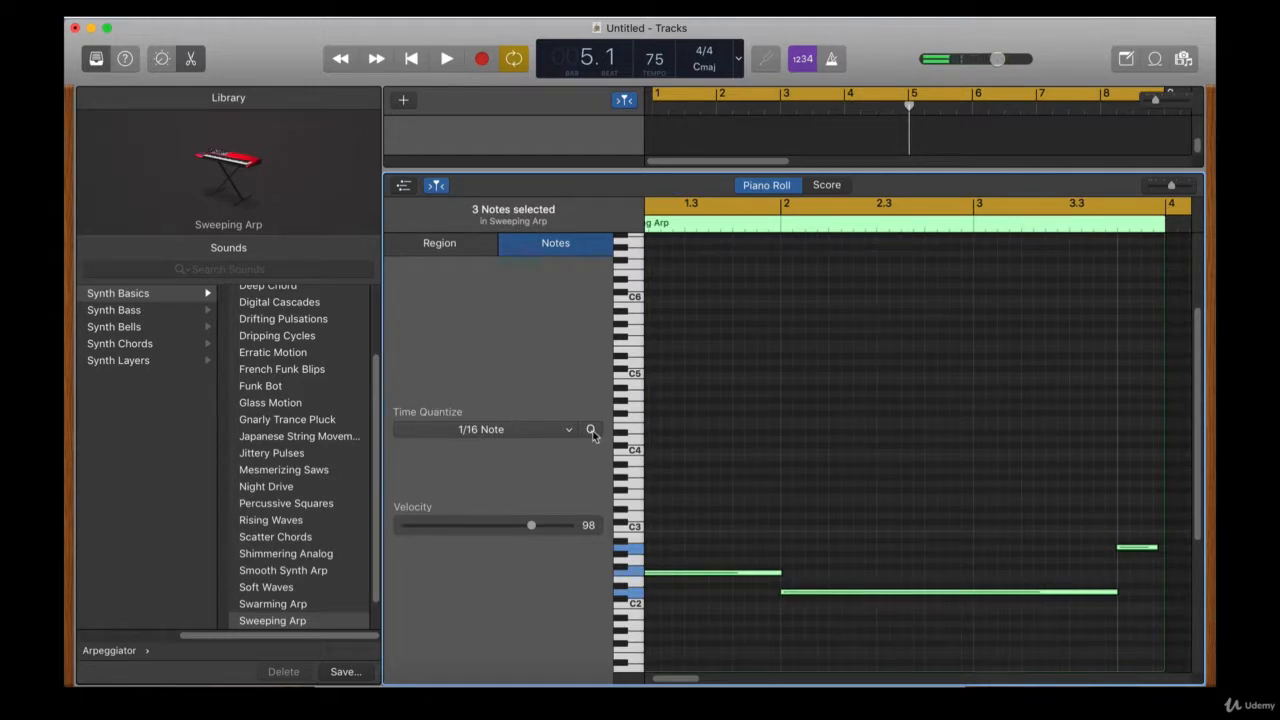
{"action": "left_click_drag", "start_coordinate": [682, 680], "coordinate": [672, 681]}
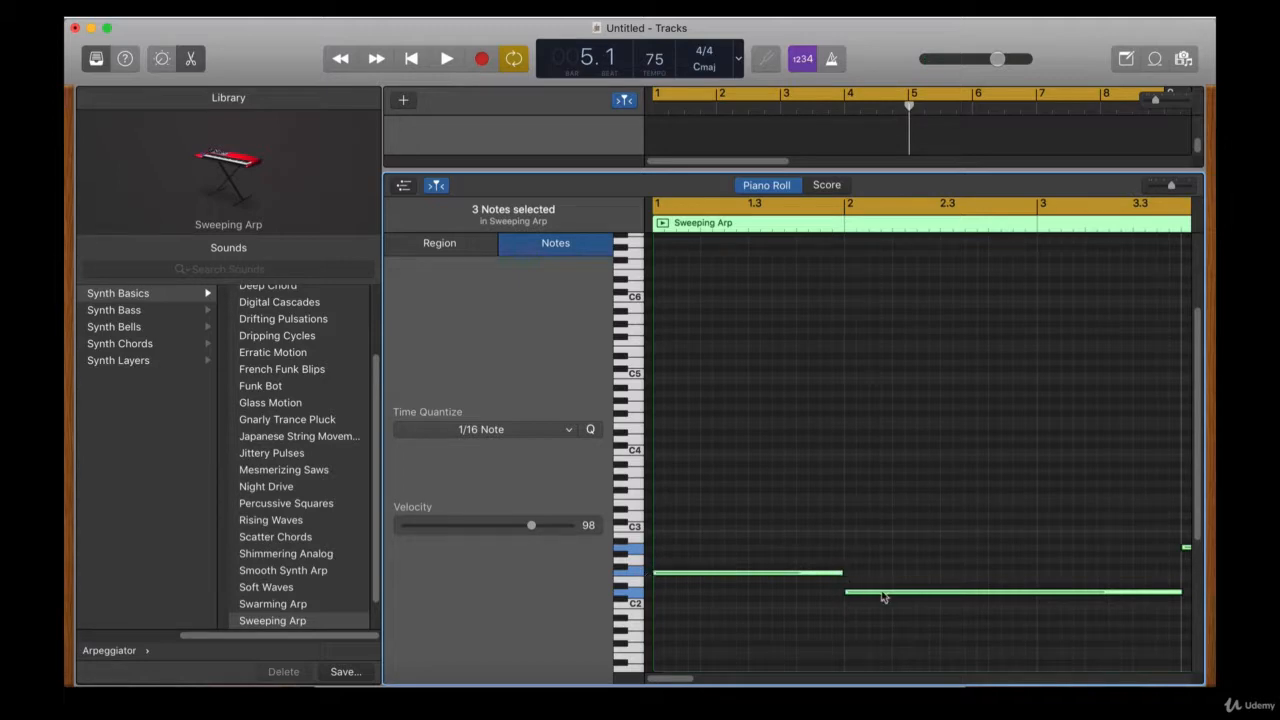
{"action": "left_click", "coordinate": [950, 491]}
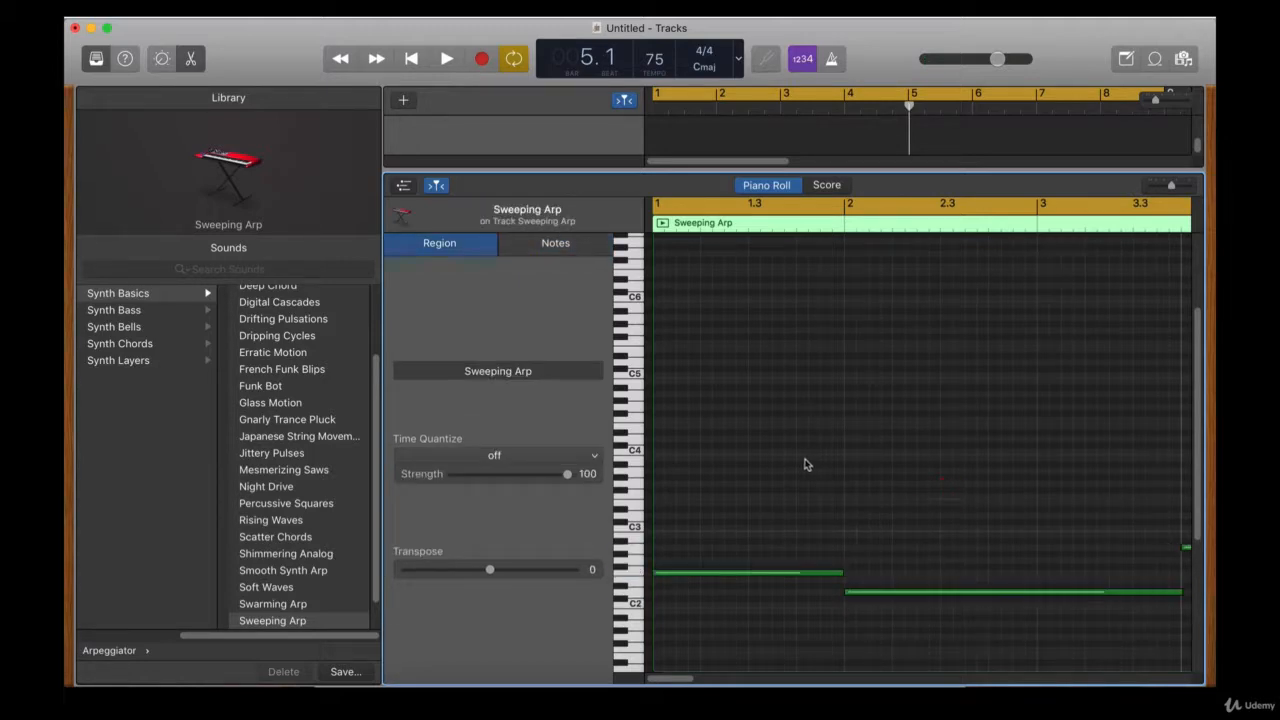
Close the editor, play the project from the beginning and lower the Sweeping Arp track's volume
{"action": "key", "text": "e"}
{"action": "key", "text": "Return"}
{"action": "key", "text": "space"}
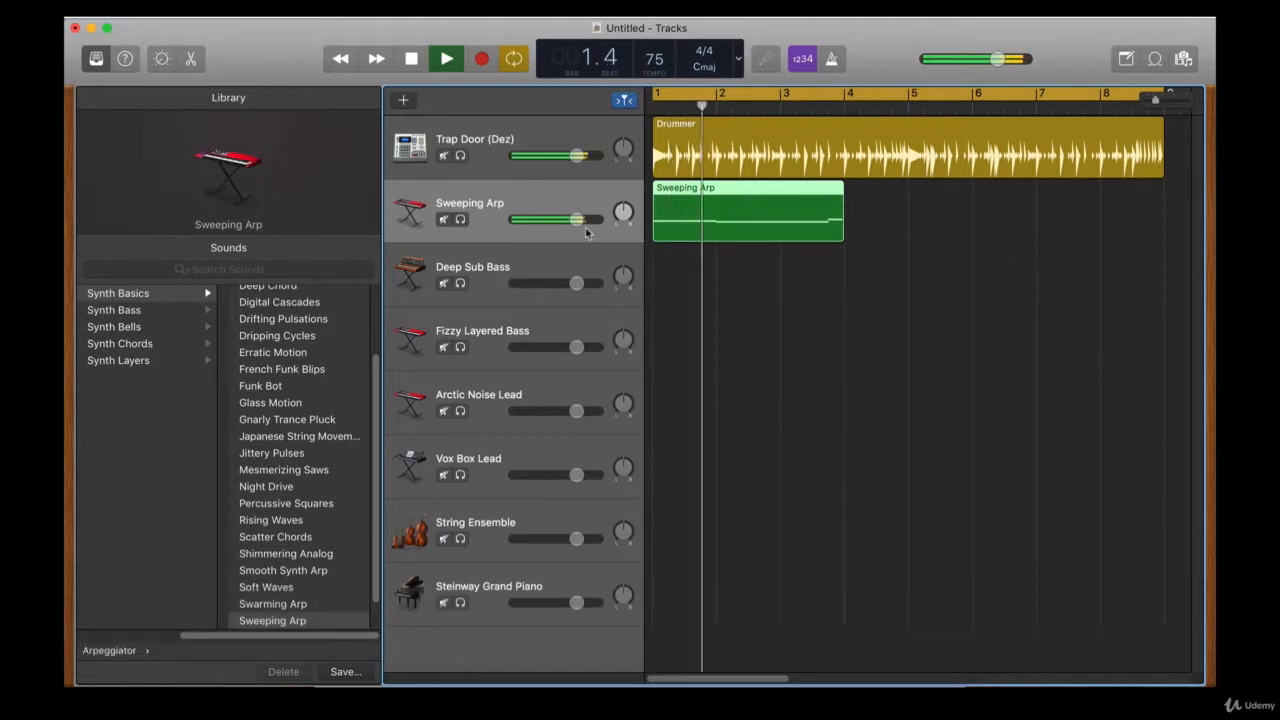
{"action": "left_click_drag", "start_coordinate": [577, 220], "coordinate": [535, 230]}
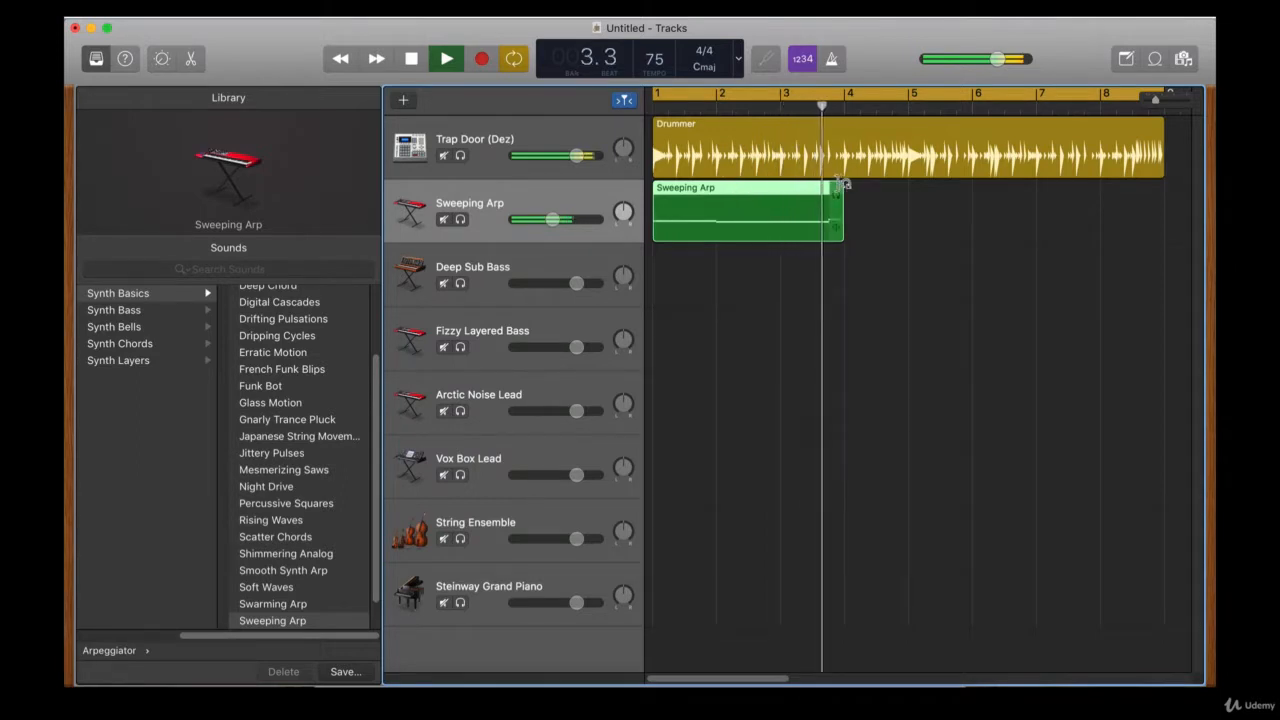
{"action": "key", "text": "space"}
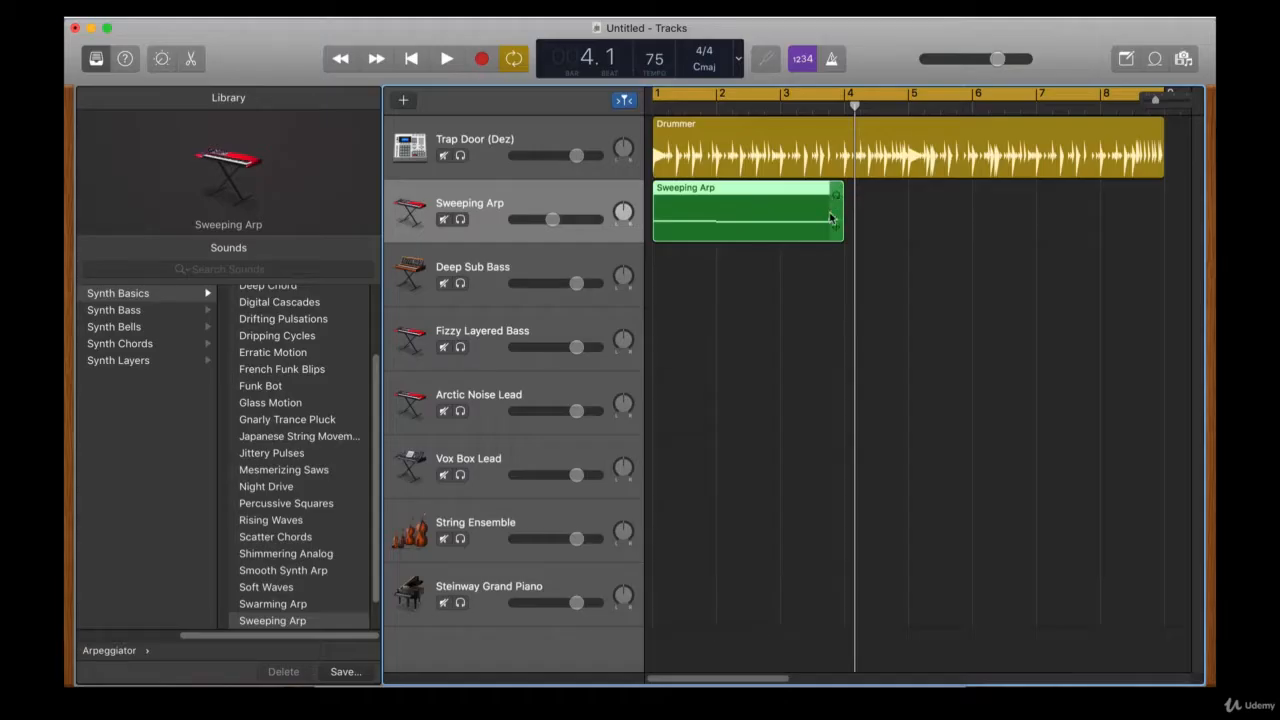
Loop the Sweeping Arp region to the end of the Drummer region at bar 9
{"action": "left_click_drag", "start_coordinate": [840, 195], "coordinate": [836, 231]}
{"action": "left_click_drag", "start_coordinate": [849, 200], "coordinate": [1162, 182]}
{"action": "left_click", "coordinate": [988, 331]}
Select the Deep Sub Bass track, play the project from the beginning and open Musical Typing, positioned below the bass track
{"action": "left_click", "coordinate": [478, 268]}
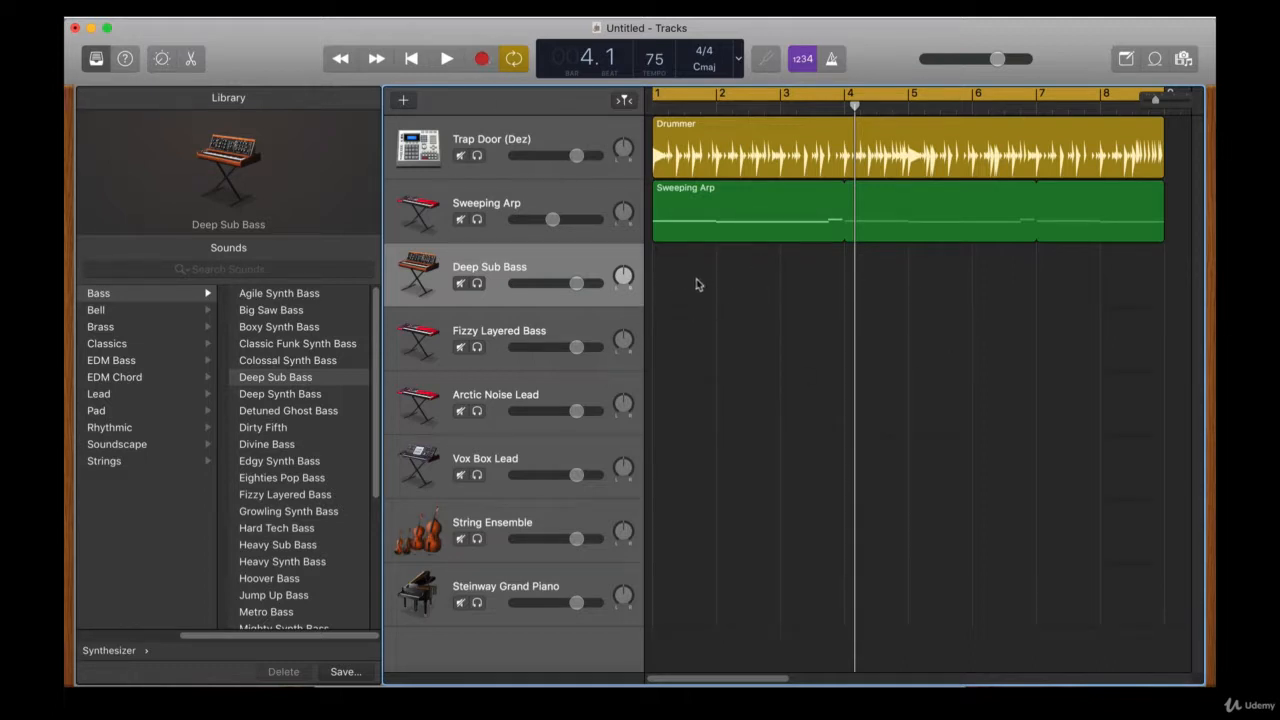
{"action": "key", "text": "Return"}
{"action": "key", "text": "space"}
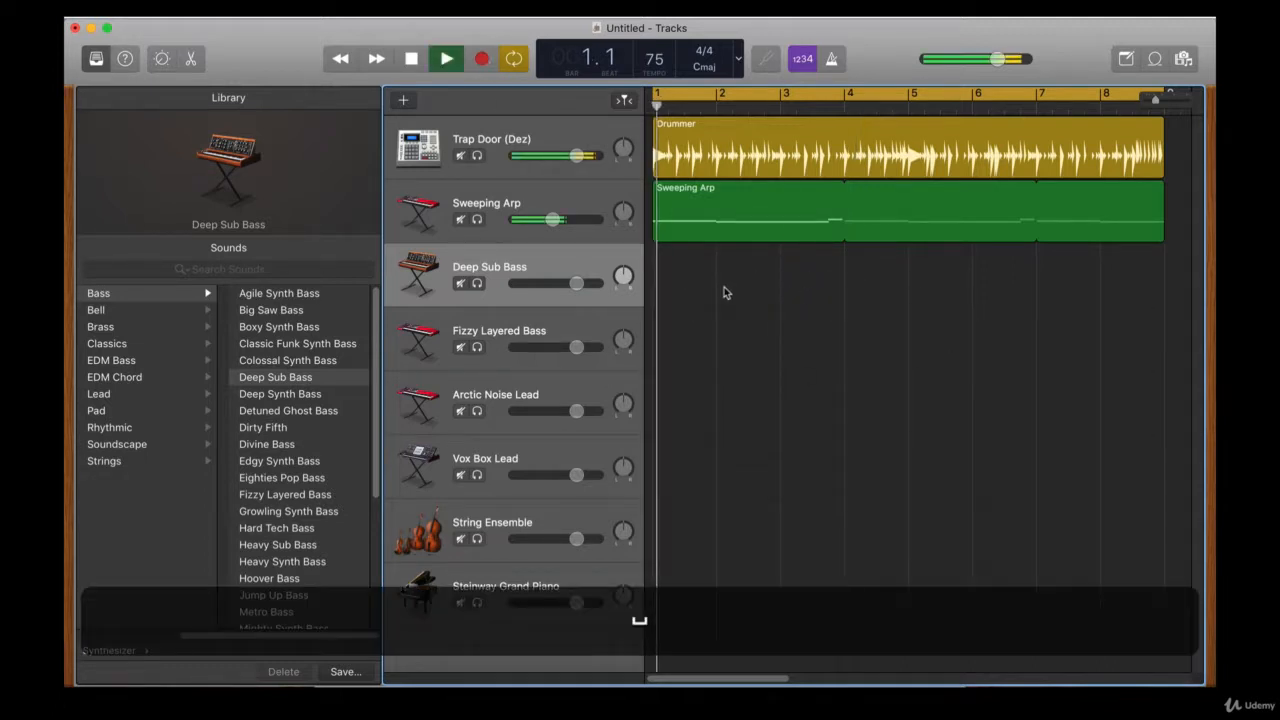
{"action": "key", "text": "super+k"}
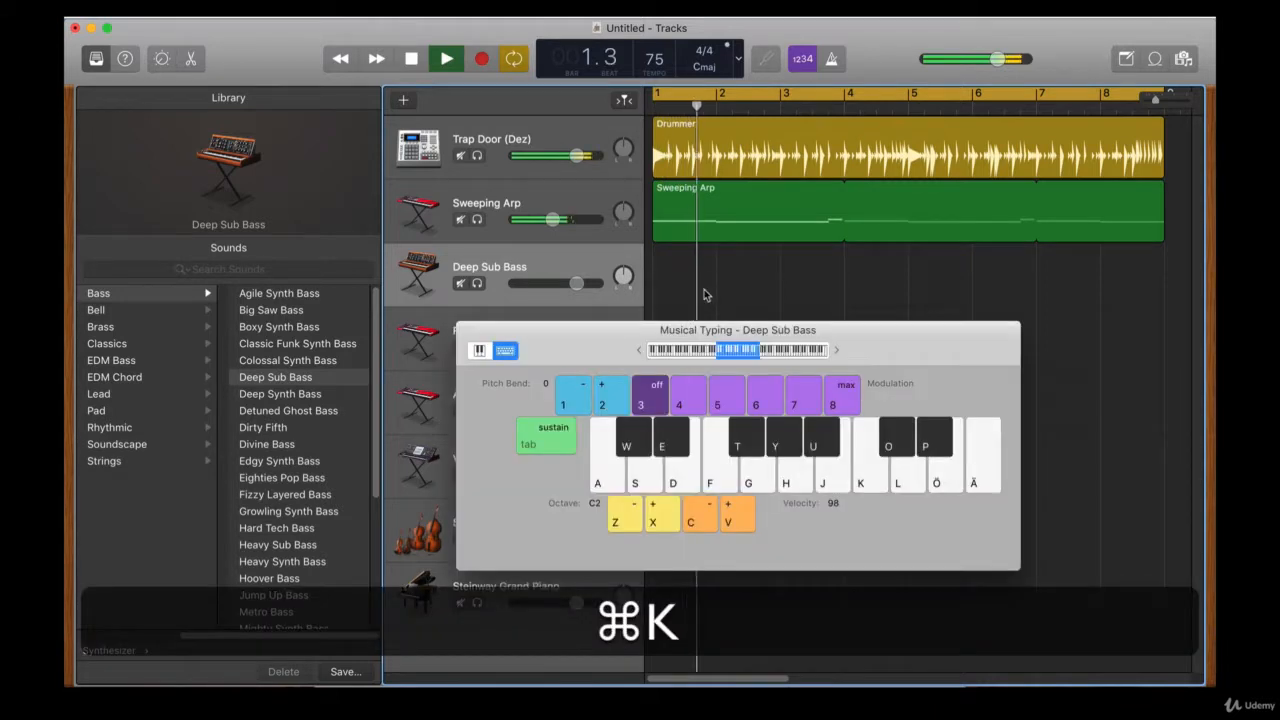
{"action": "left_click_drag", "start_coordinate": [617, 340], "coordinate": [608, 387]}
Audition Deep Sub Bass notes over the playback, lowering the octave to C1, and close Musical Typing after stopping
{"action": "key", "text": "d"}
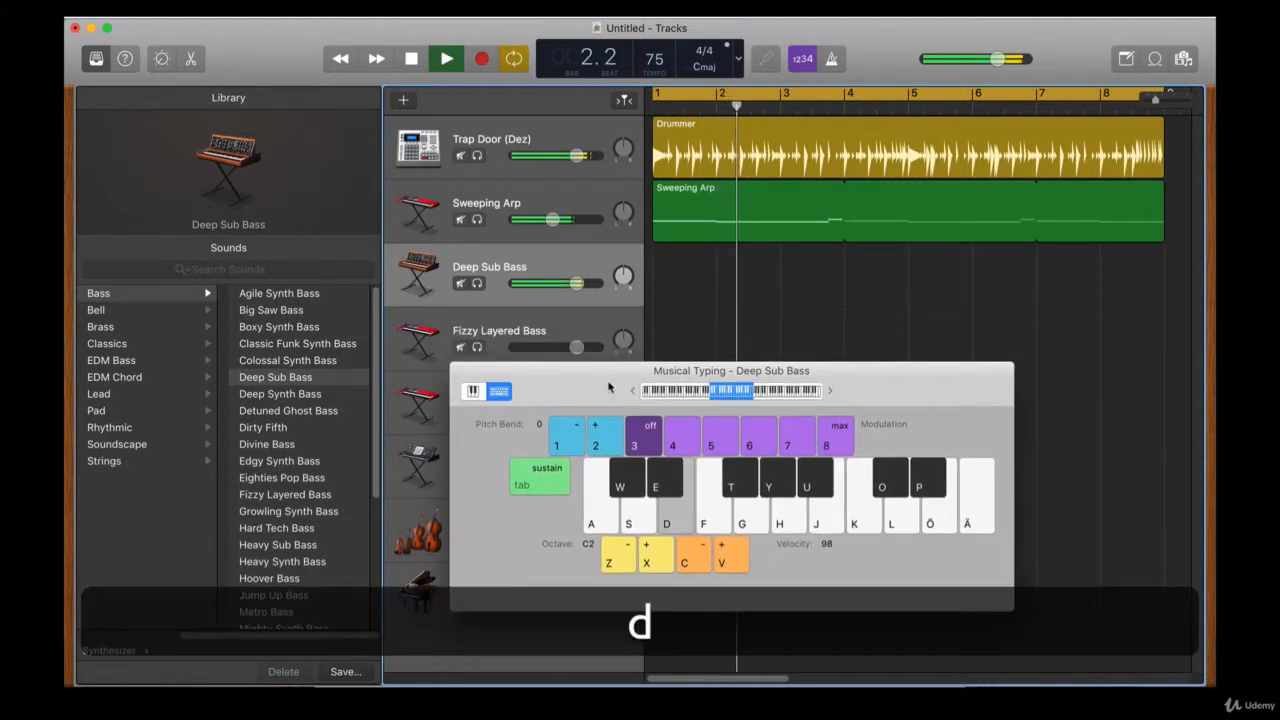
{"action": "key", "text": "z"}
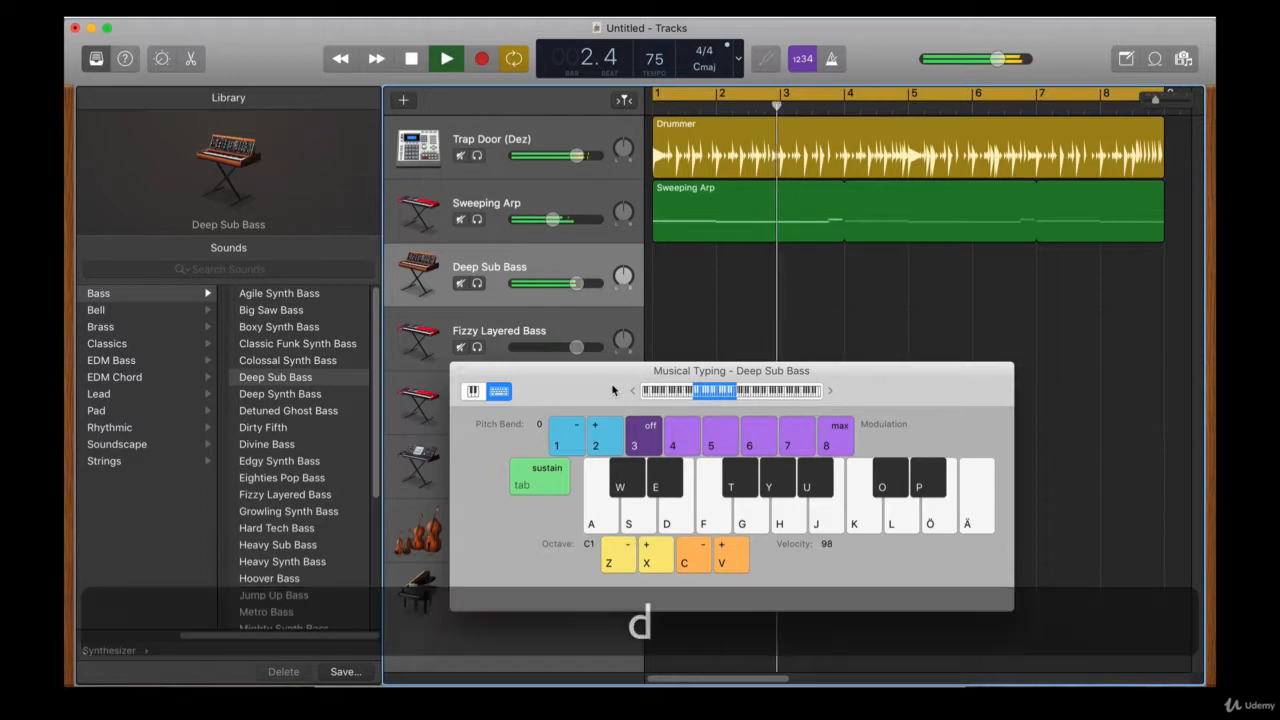
{"action": "key", "text": "g"}
{"action": "key", "text": "f"}
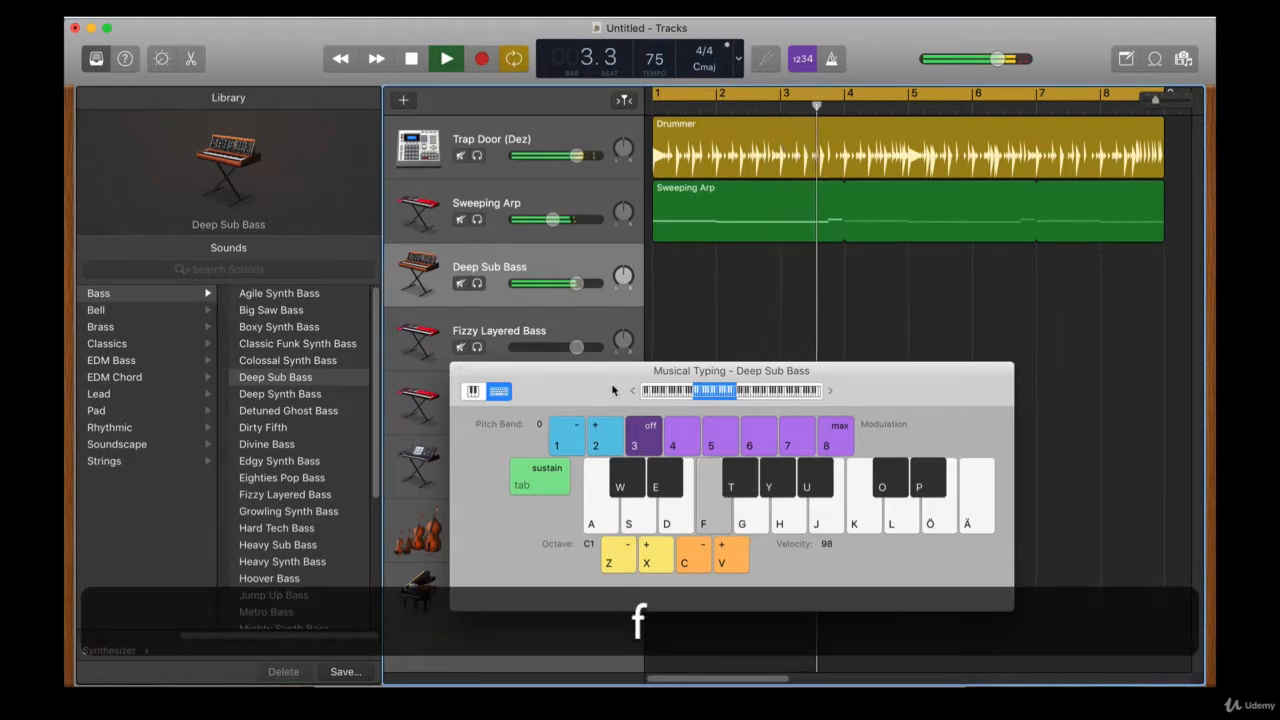
{"action": "key", "text": "h"}
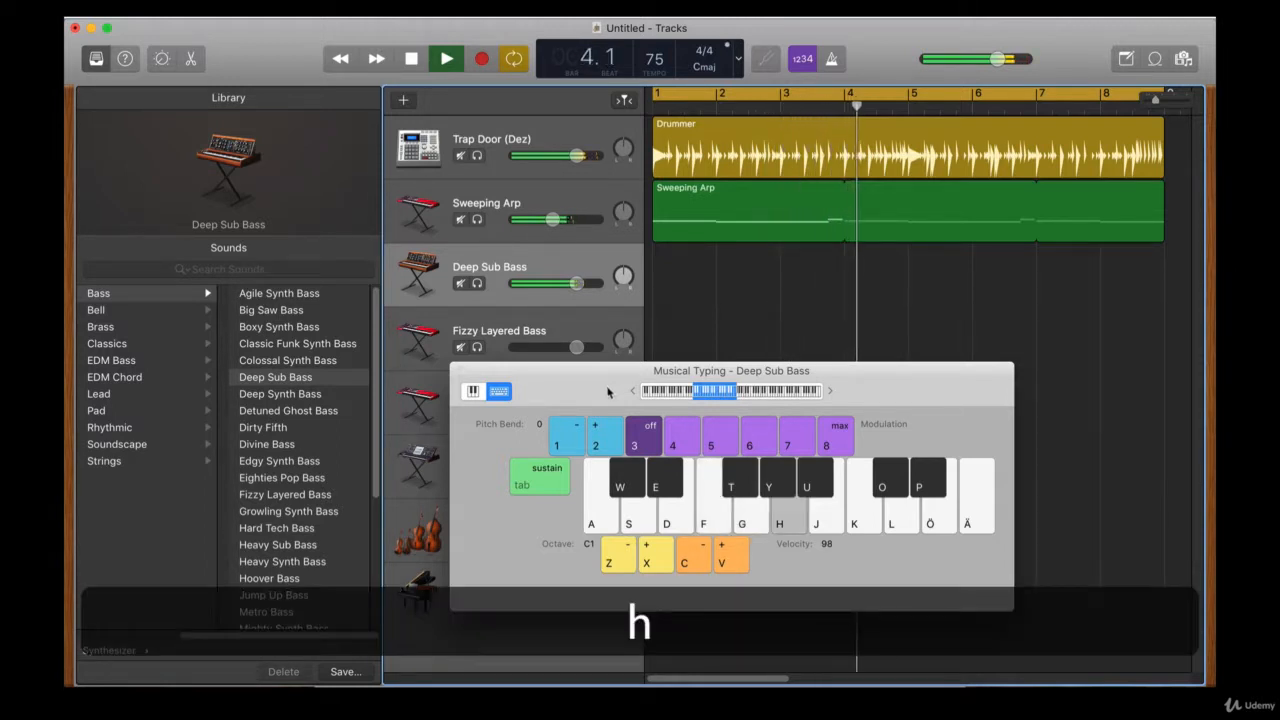
{"action": "key", "text": "g"}
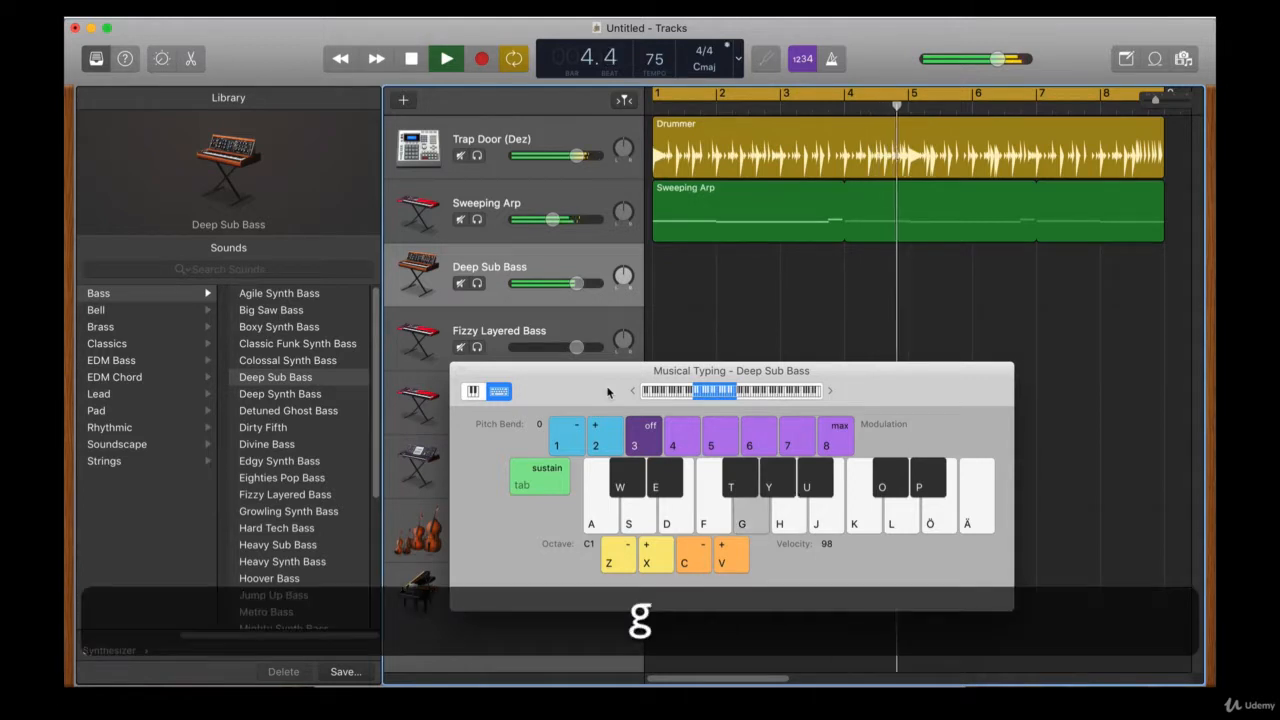
{"action": "key", "text": "f"}
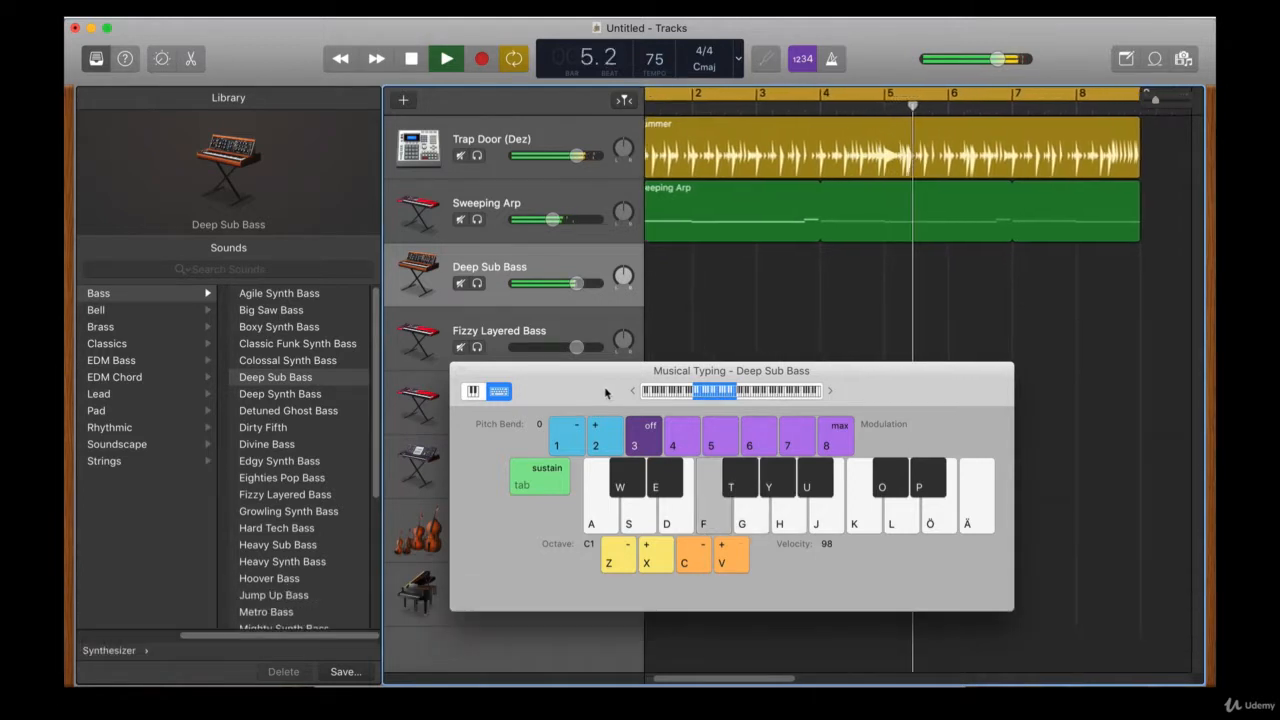
{"action": "key", "text": "space"}
{"action": "left_click_drag", "start_coordinate": [603, 395], "coordinate": [796, 395]}
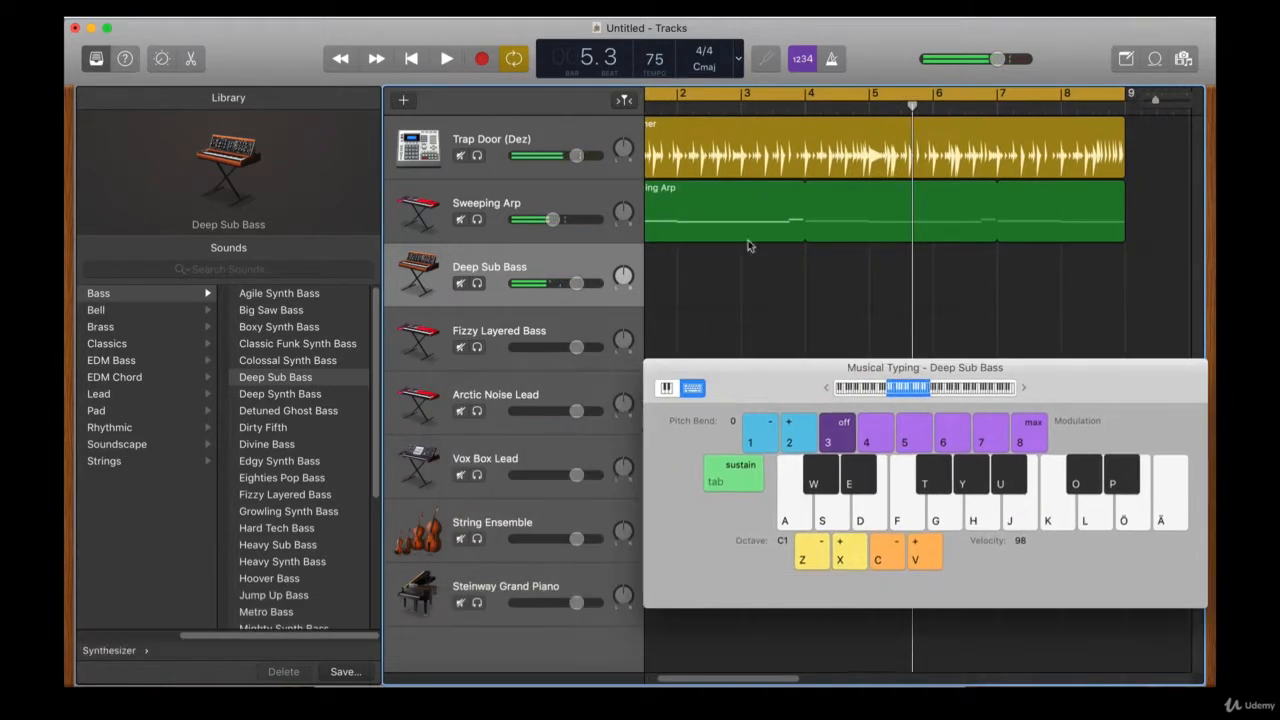
{"action": "left_click", "coordinate": [713, 204]}
{"action": "left_click", "coordinate": [653, 371]}
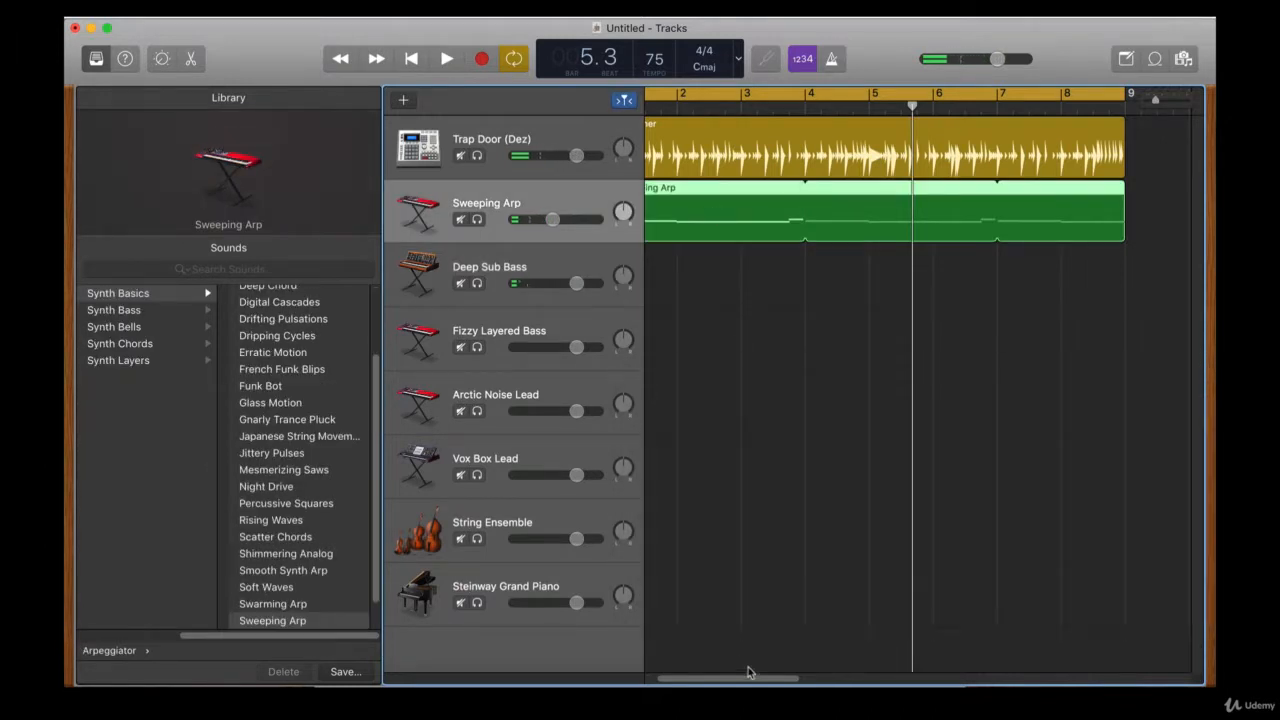
Copy the looped Sweeping Arp region onto the Deep Sub Bass track, starting at bar 1
{"action": "left_click_drag", "start_coordinate": [748, 672], "coordinate": [738, 676]}
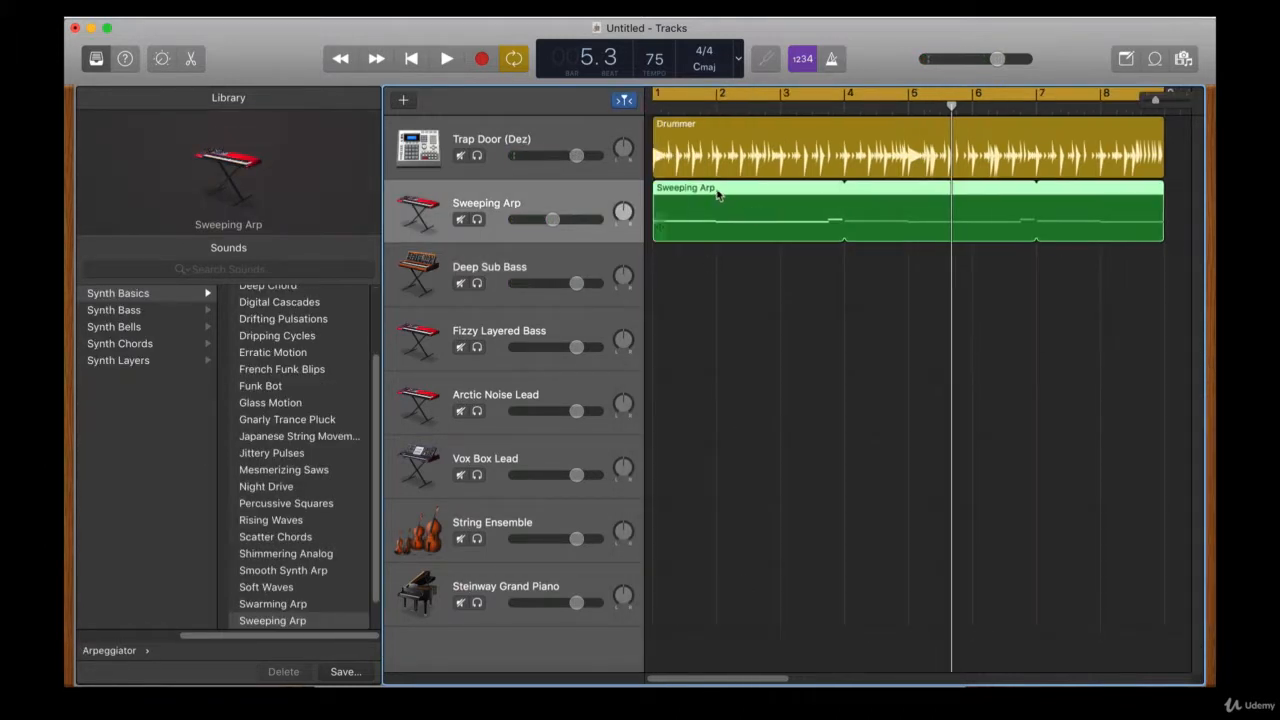
{"action": "key", "text": "alt"}
{"action": "left_click_drag", "start_coordinate": [703, 194], "coordinate": [702, 268]}
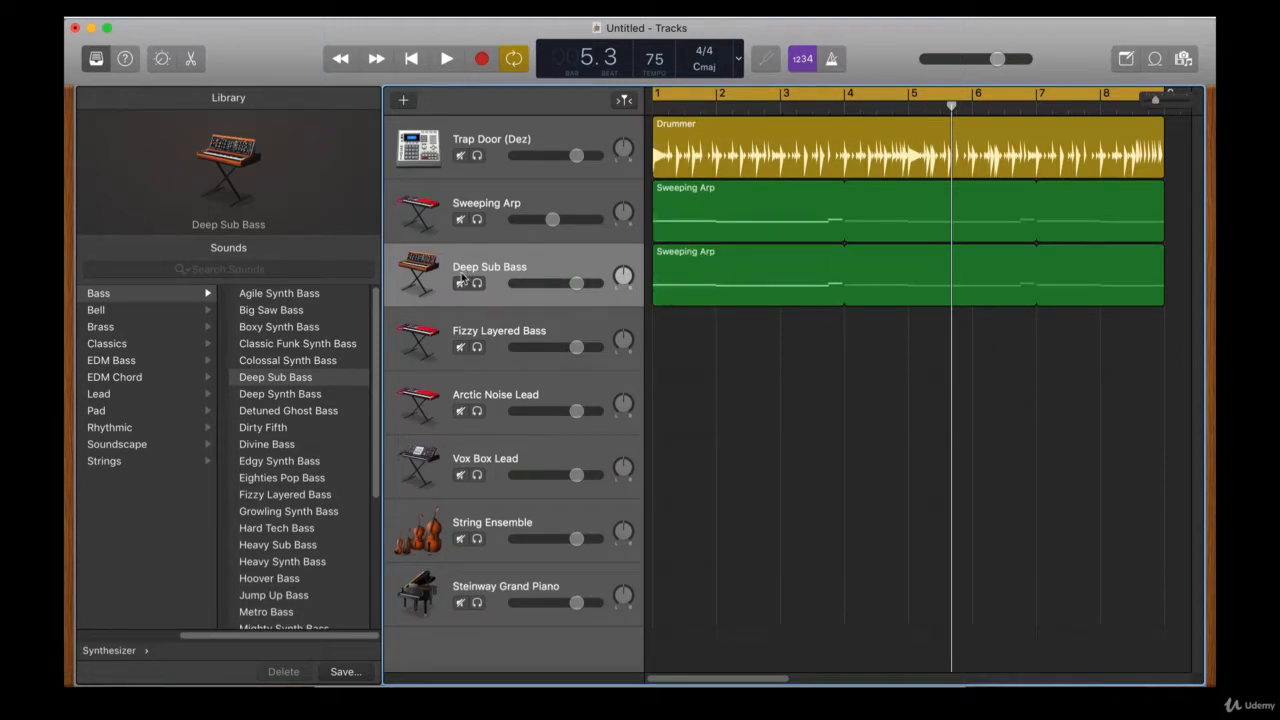
Open the copied region on the Deep Sub Bass track in the Piano Roll and audition each of its three notes
{"action": "double_click", "coordinate": [704, 252]}
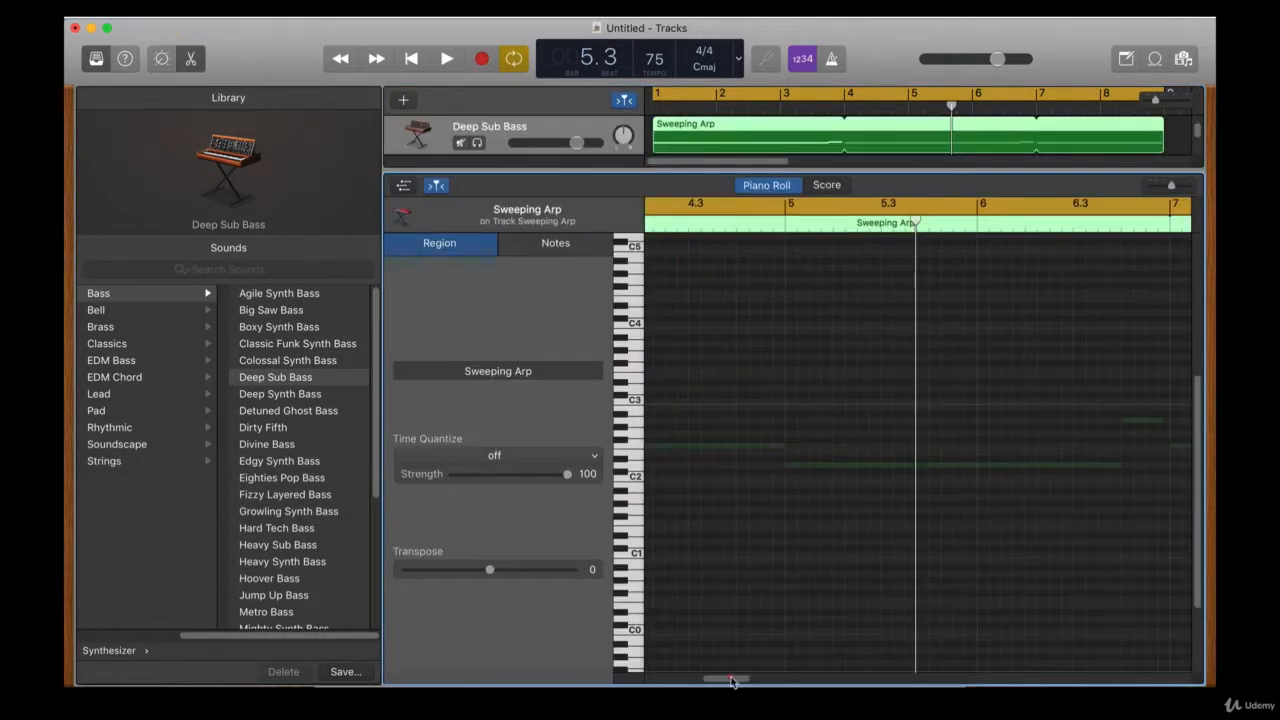
{"action": "left_click_drag", "start_coordinate": [731, 680], "coordinate": [685, 686]}
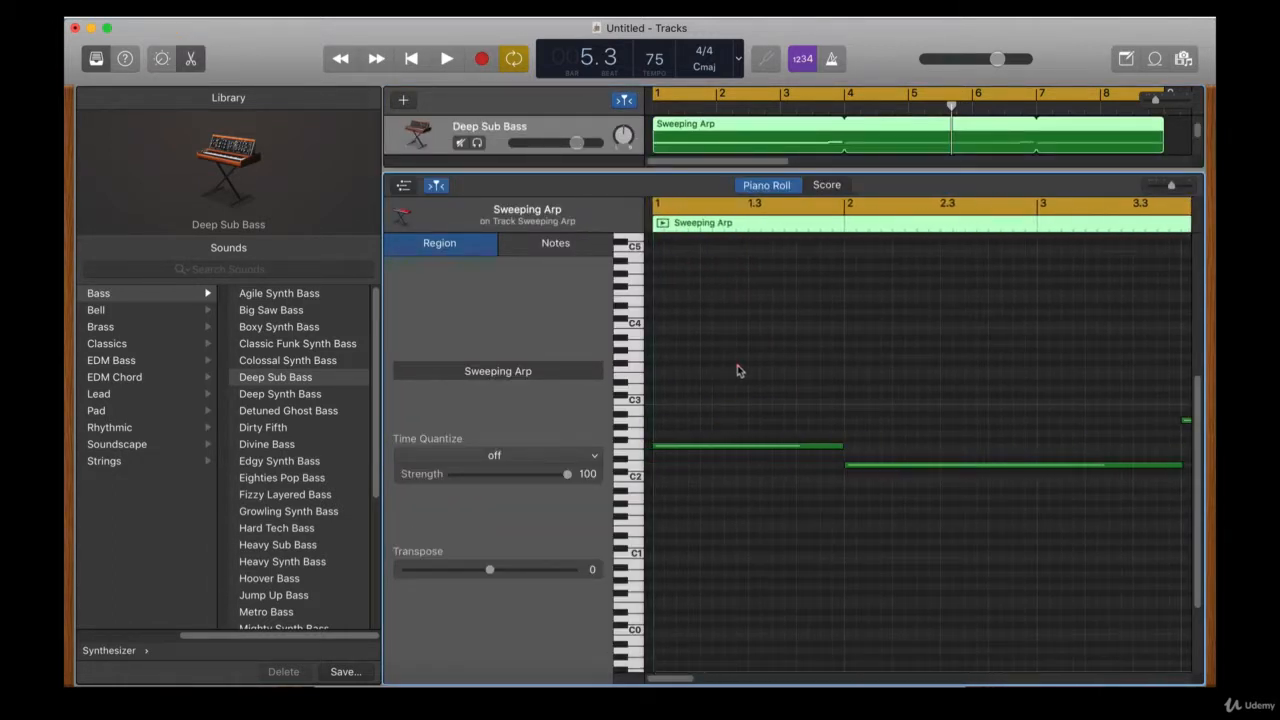
{"action": "left_click", "coordinate": [670, 447]}
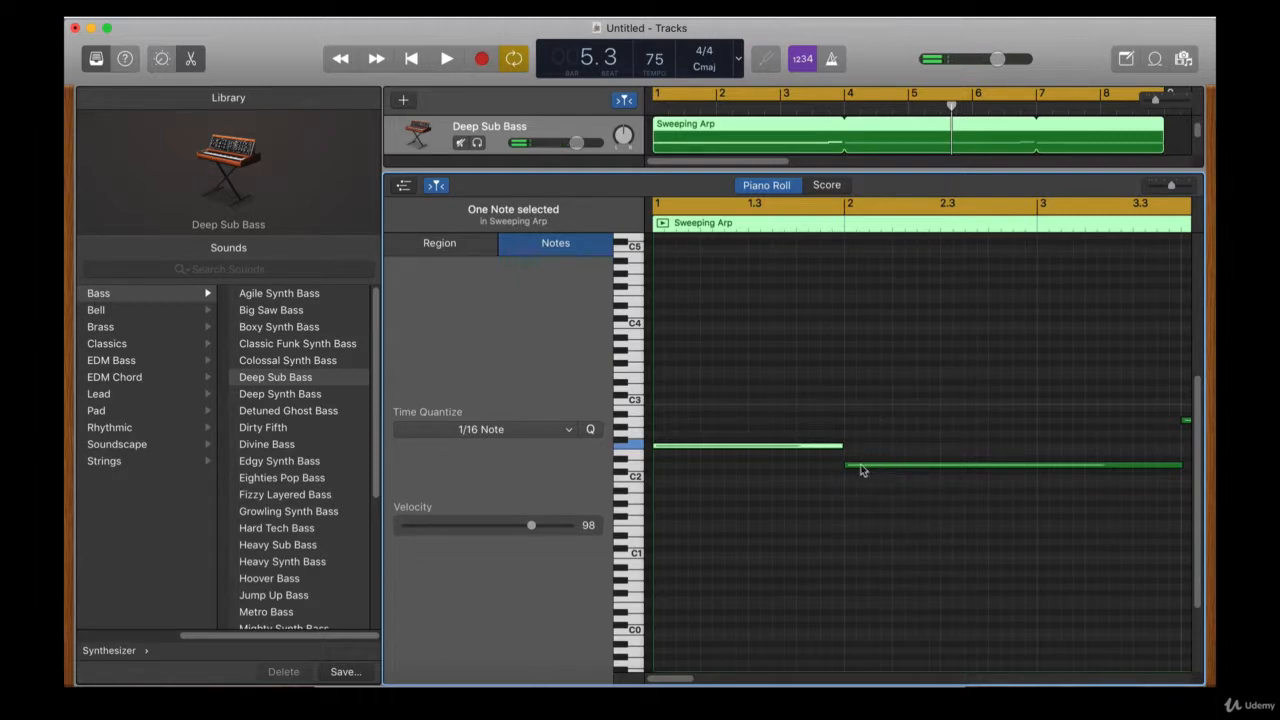
{"action": "left_click", "coordinate": [903, 467]}
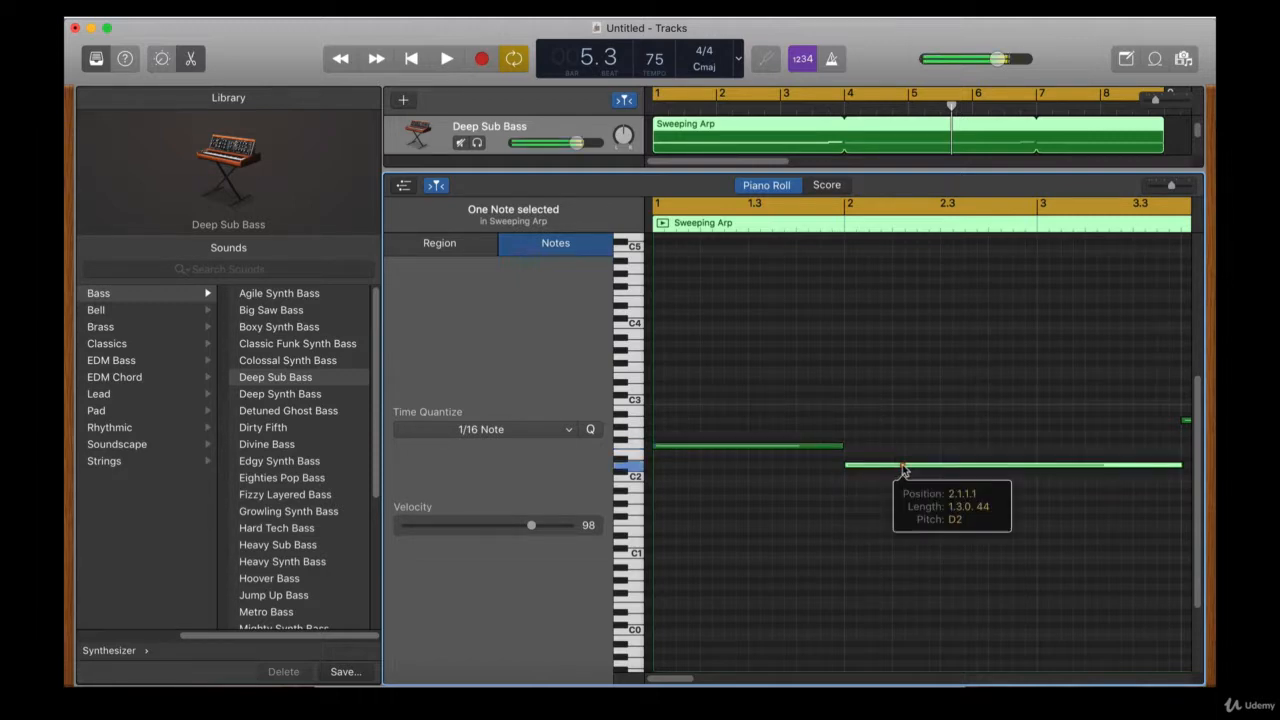
{"action": "left_click", "coordinate": [1185, 421]}
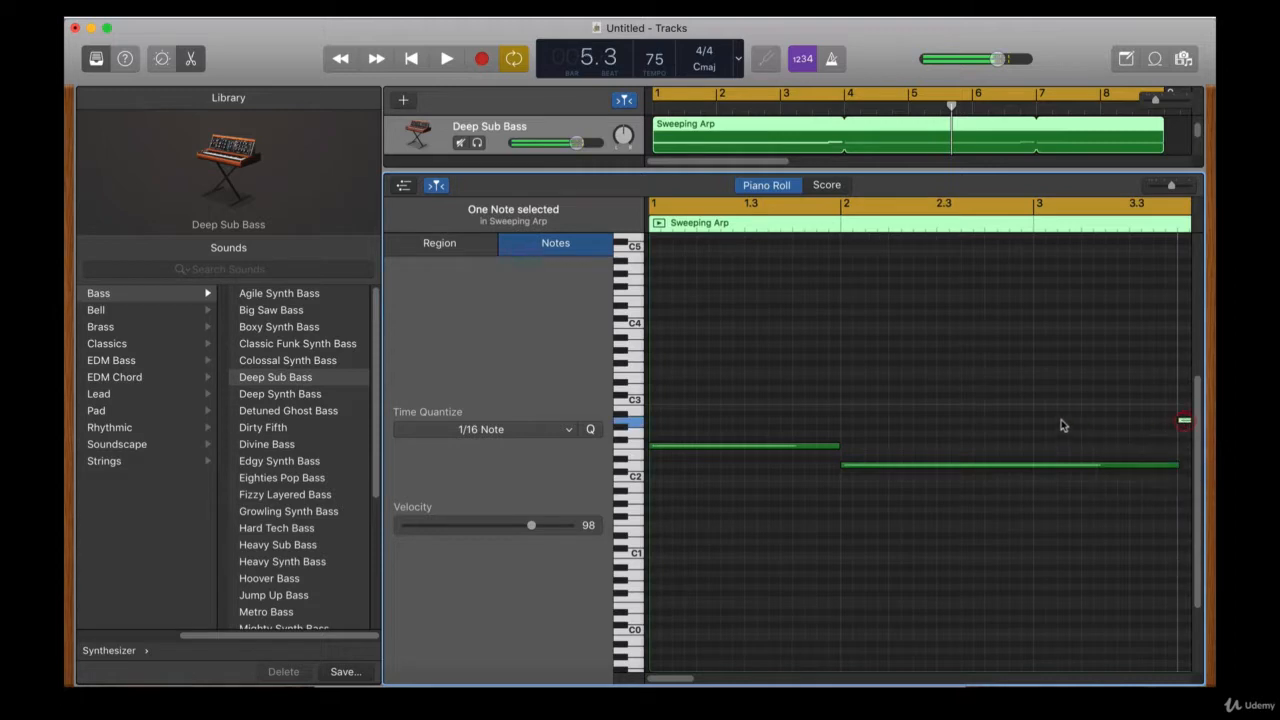
Transpose all three notes of the copied bass region down one octave, with the first note at F1, and close the editor
{"action": "left_click_drag", "start_coordinate": [705, 367], "coordinate": [1080, 540]}
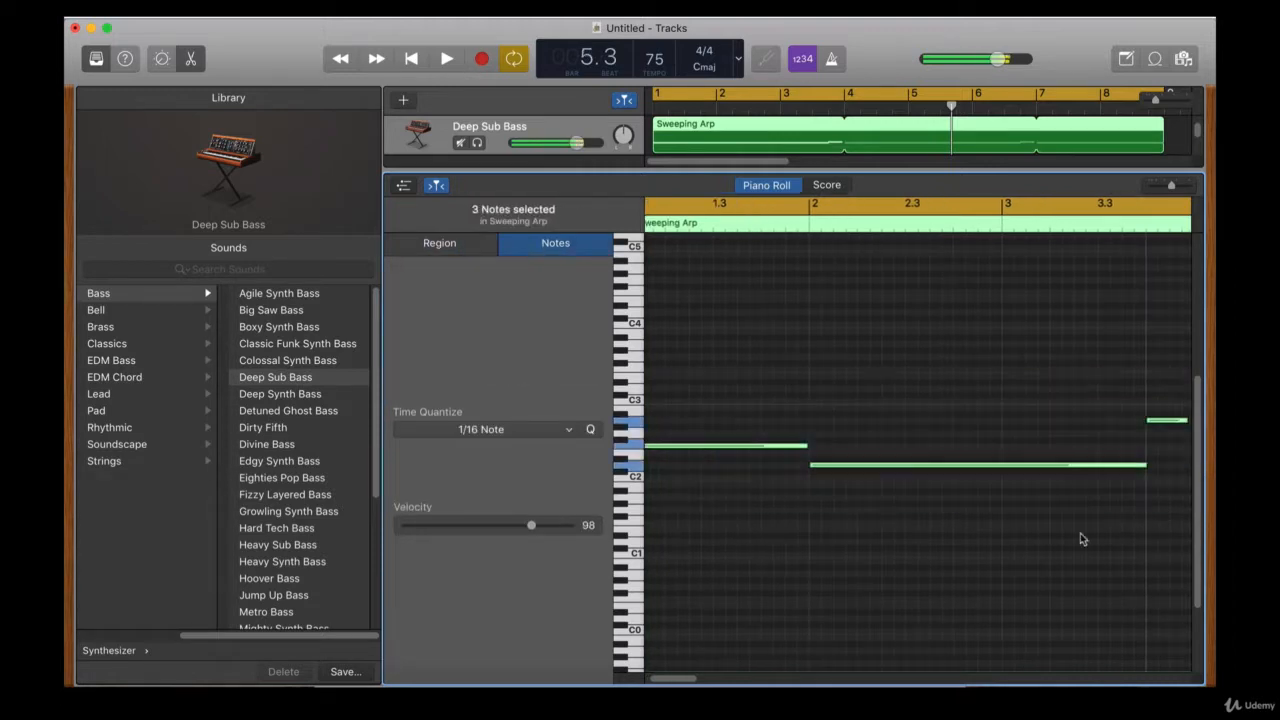
{"action": "left_click_drag", "start_coordinate": [679, 678], "coordinate": [662, 678]}
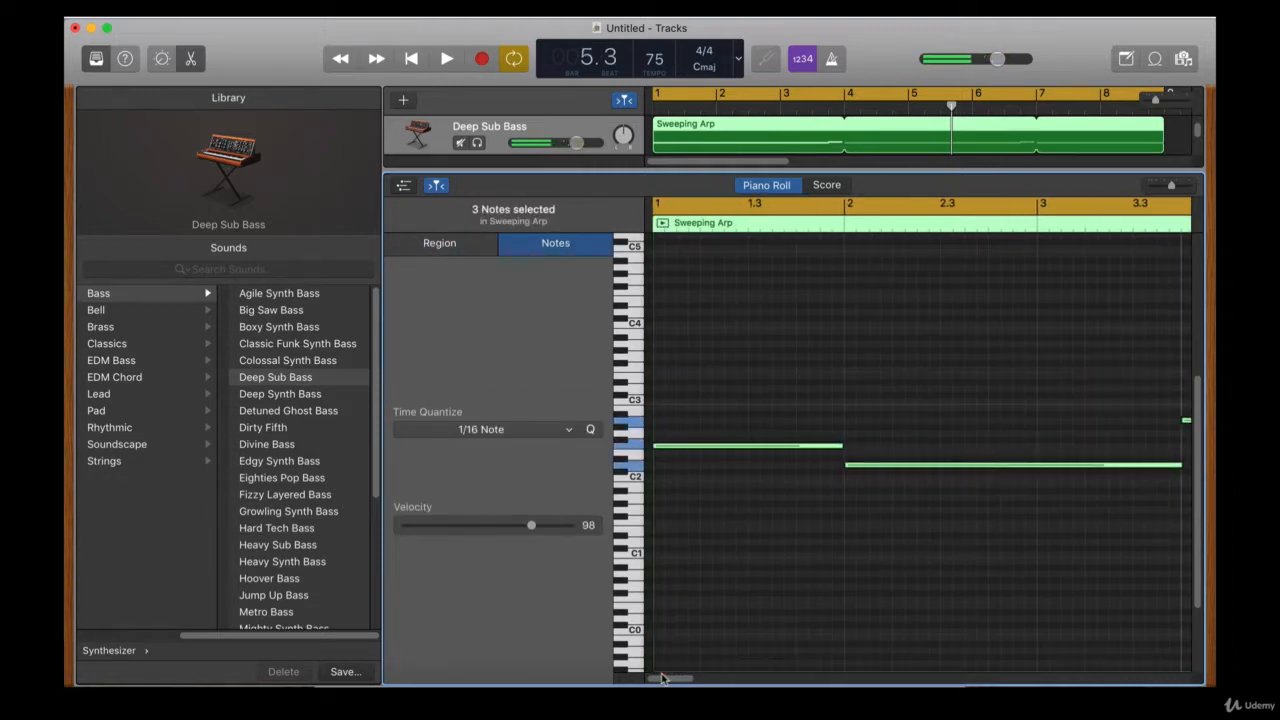
{"action": "left_click", "coordinate": [669, 449]}
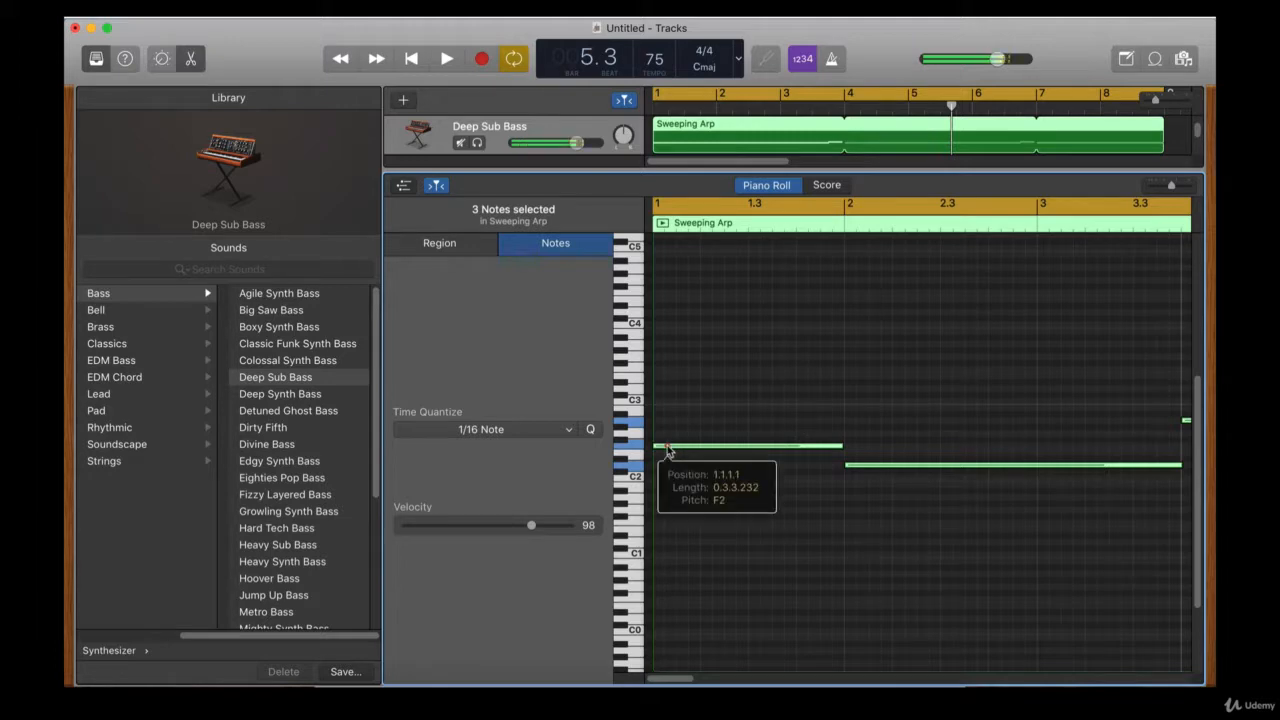
{"action": "left_click_drag", "start_coordinate": [669, 449], "coordinate": [664, 522]}
{"action": "left_click", "coordinate": [672, 524]}
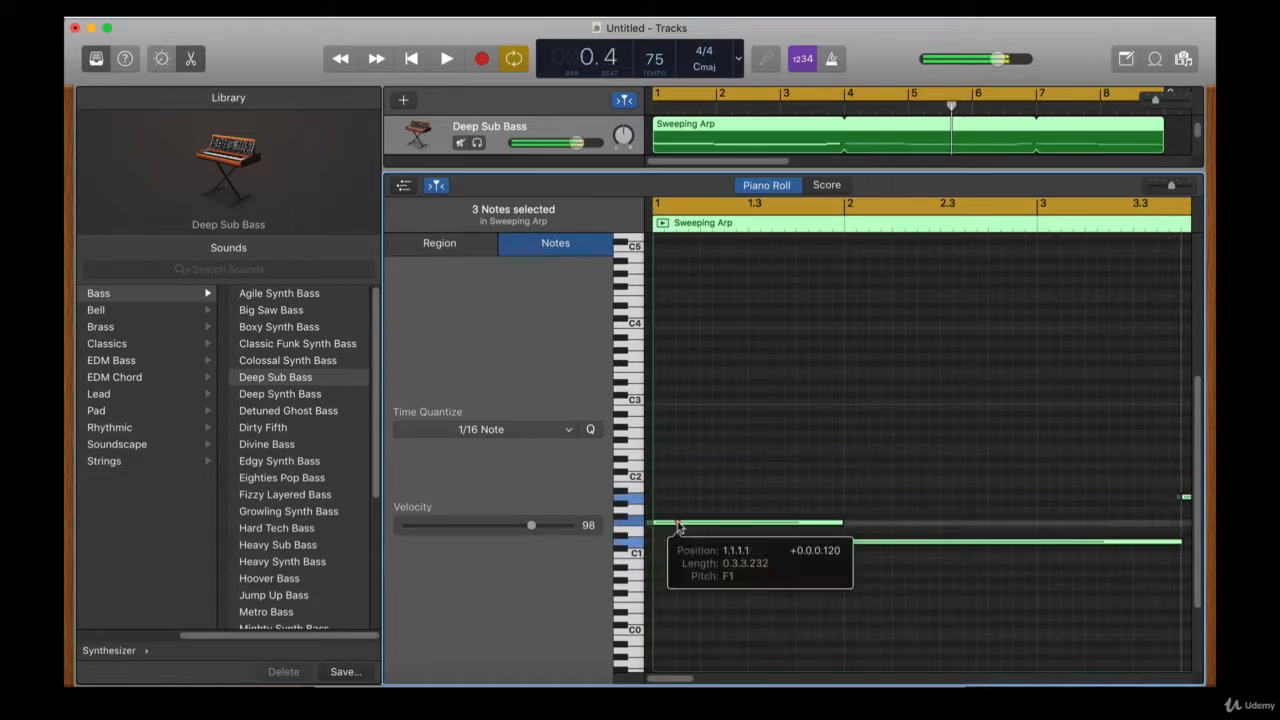
{"action": "left_click", "coordinate": [688, 480]}
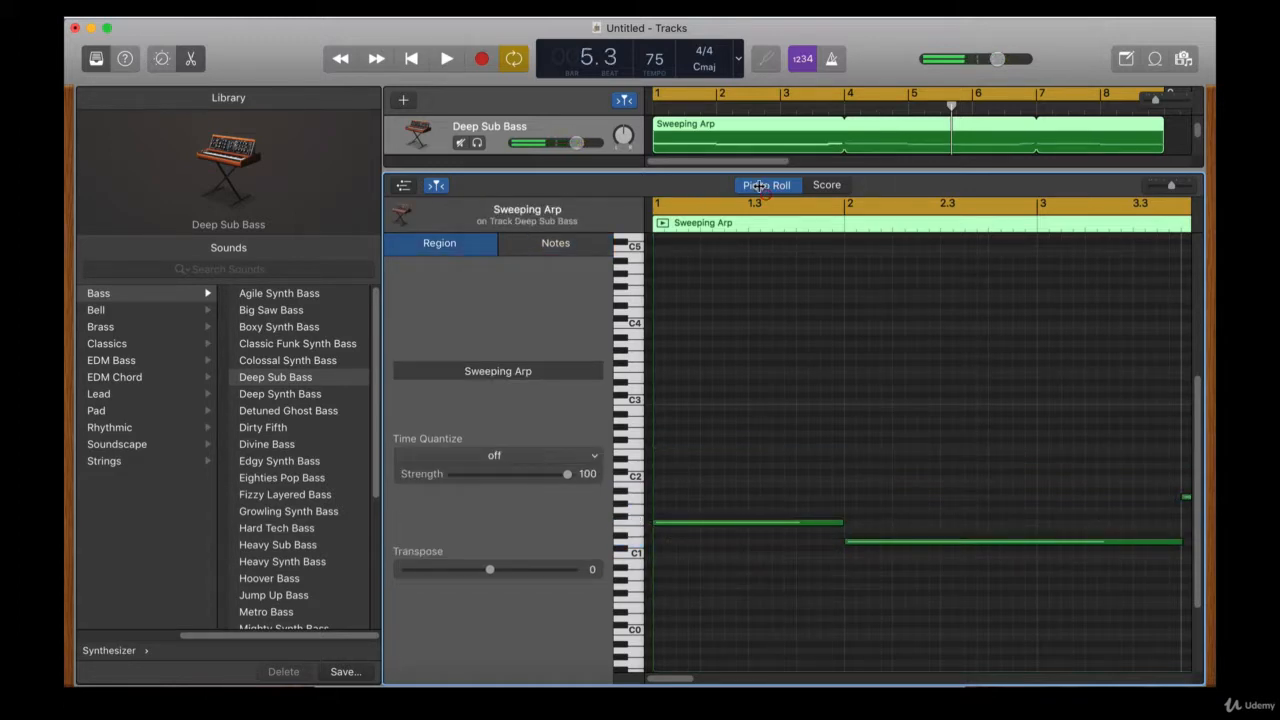
{"action": "left_click_drag", "start_coordinate": [759, 186], "coordinate": [766, 329]}
Lower the Deep Sub Bass track's volume to -5.7 dB and play the project from the beginning to hear the mix
{"action": "left_click_drag", "start_coordinate": [589, 284], "coordinate": [528, 288]}
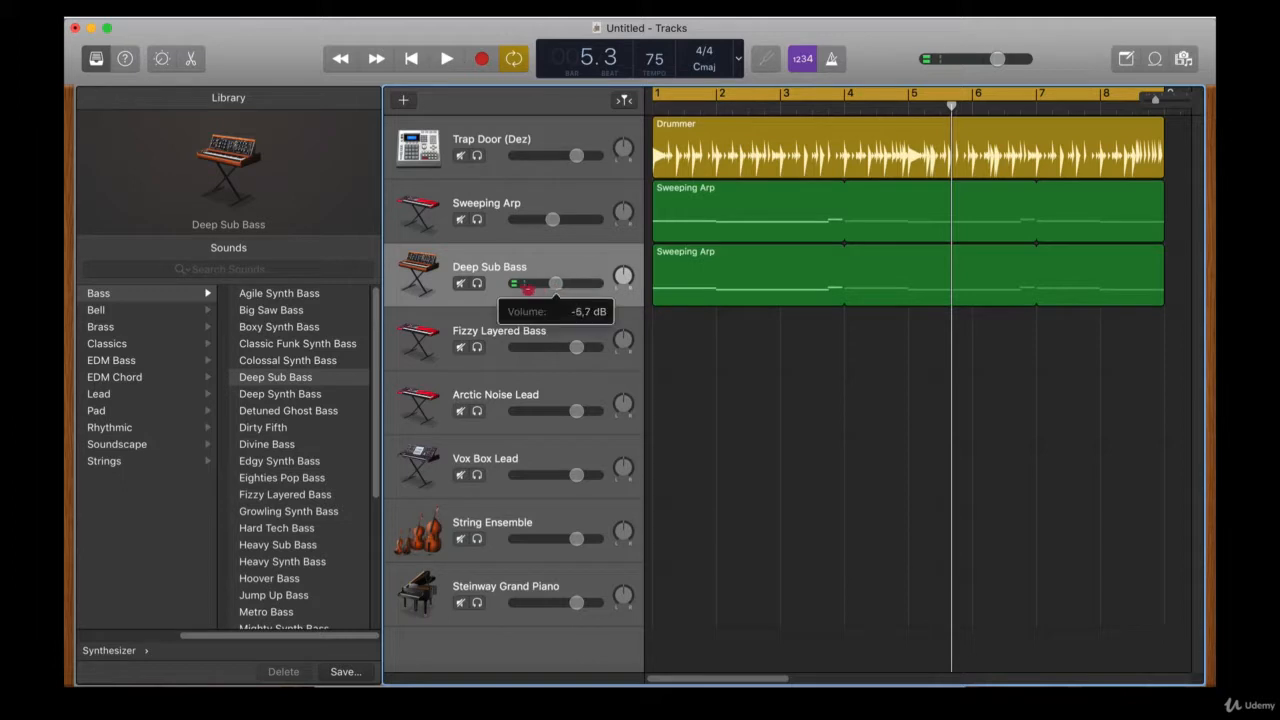
{"action": "key", "text": "Return"}
{"action": "key", "text": "space"}
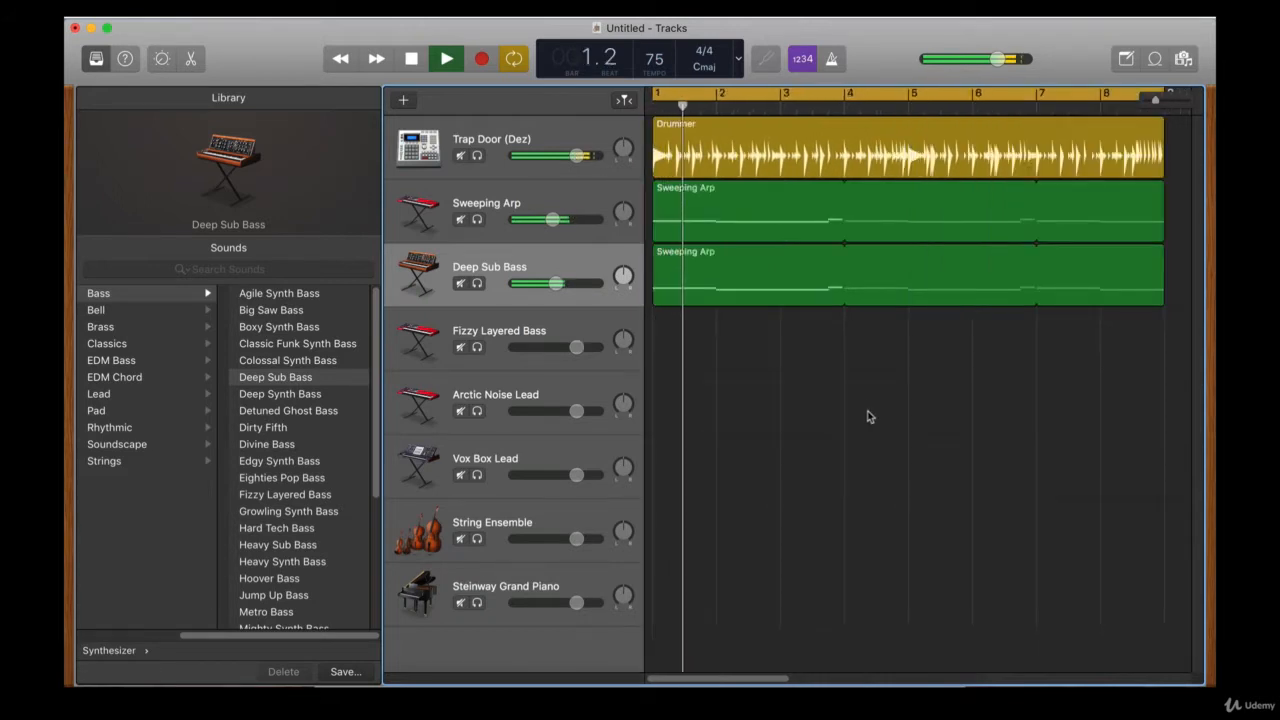
{"action": "key", "text": "space"}
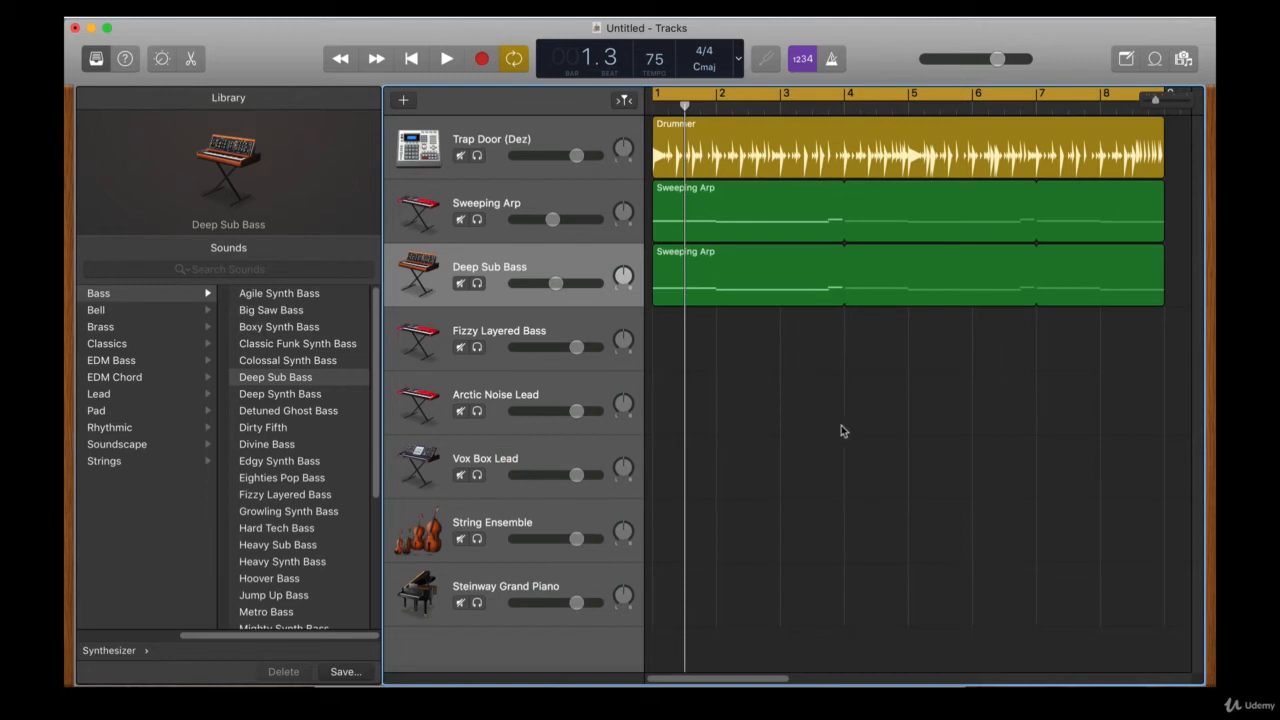
{"action": "left_click_drag", "start_coordinate": [972, 526], "coordinate": [727, 154]}
{"action": "left_click", "coordinate": [750, 456]}
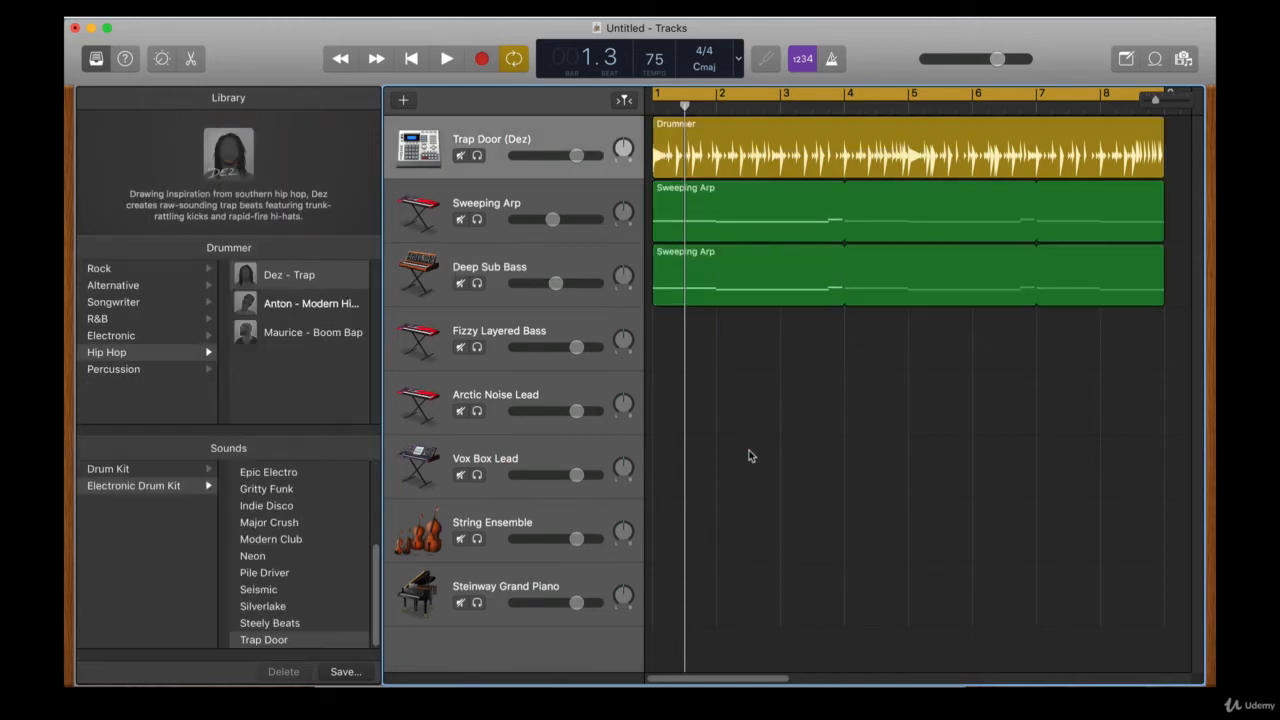